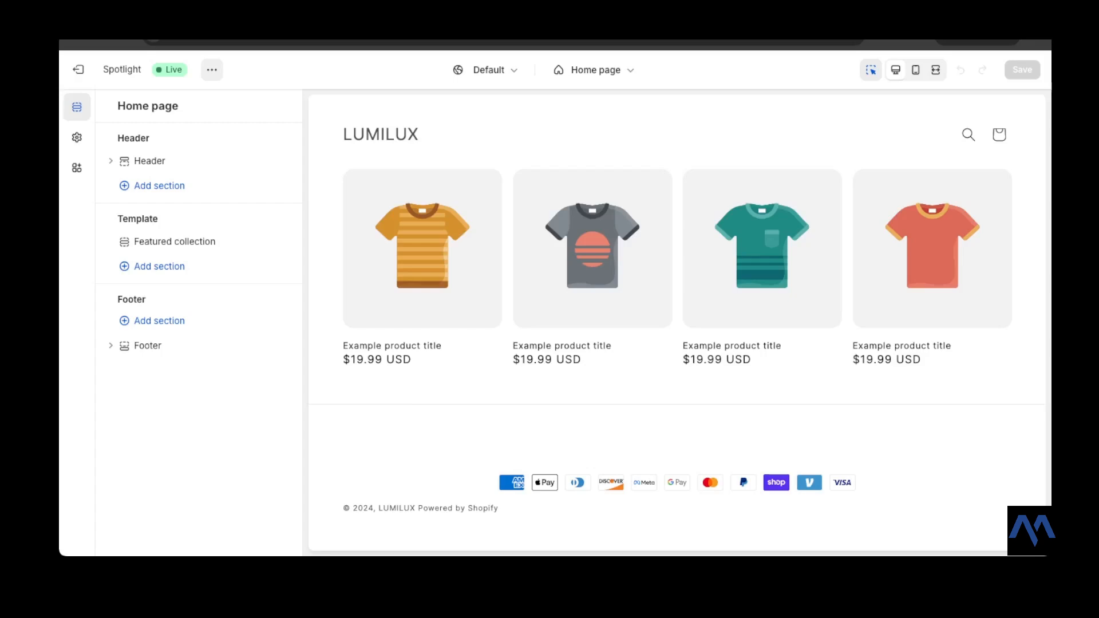
pyautogui.click(212, 69)
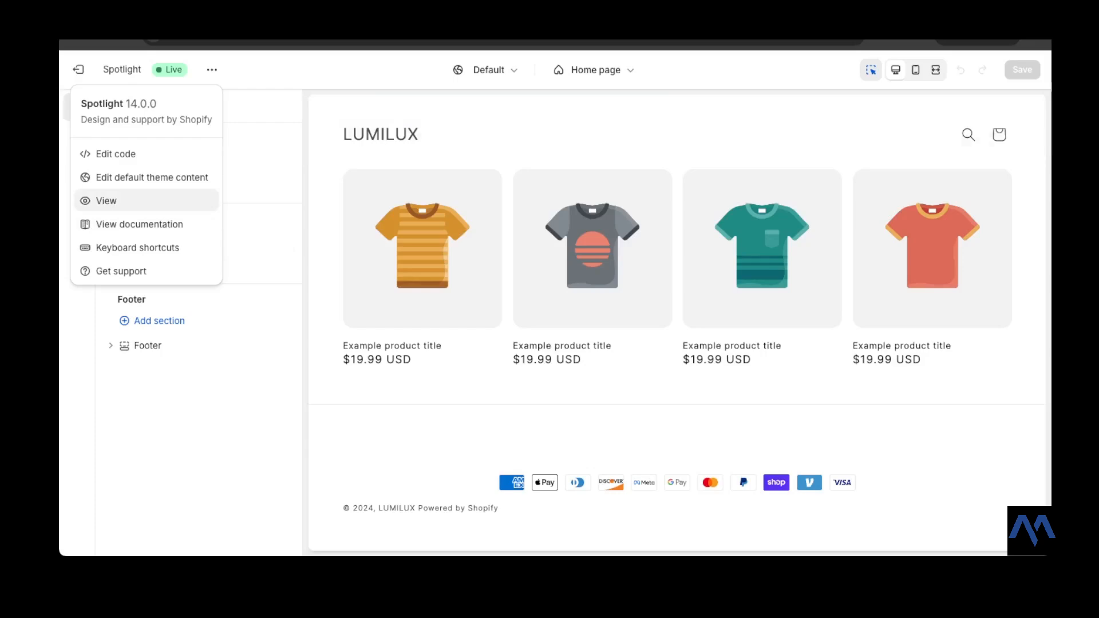
pyautogui.click(212, 70)
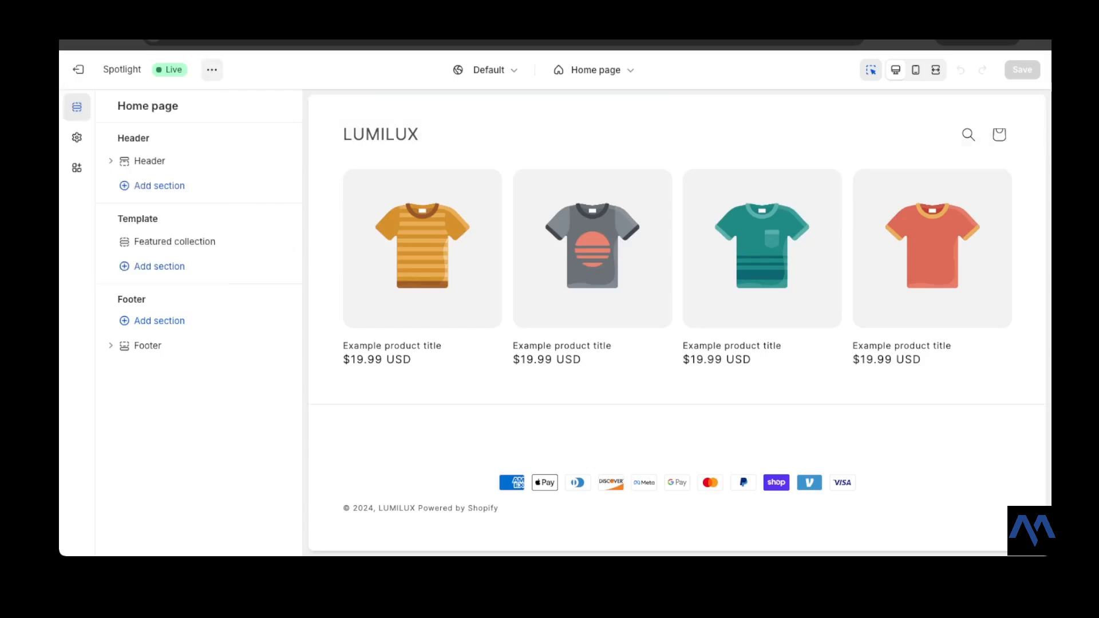
pyautogui.click(212, 70)
pyautogui.click(106, 200)
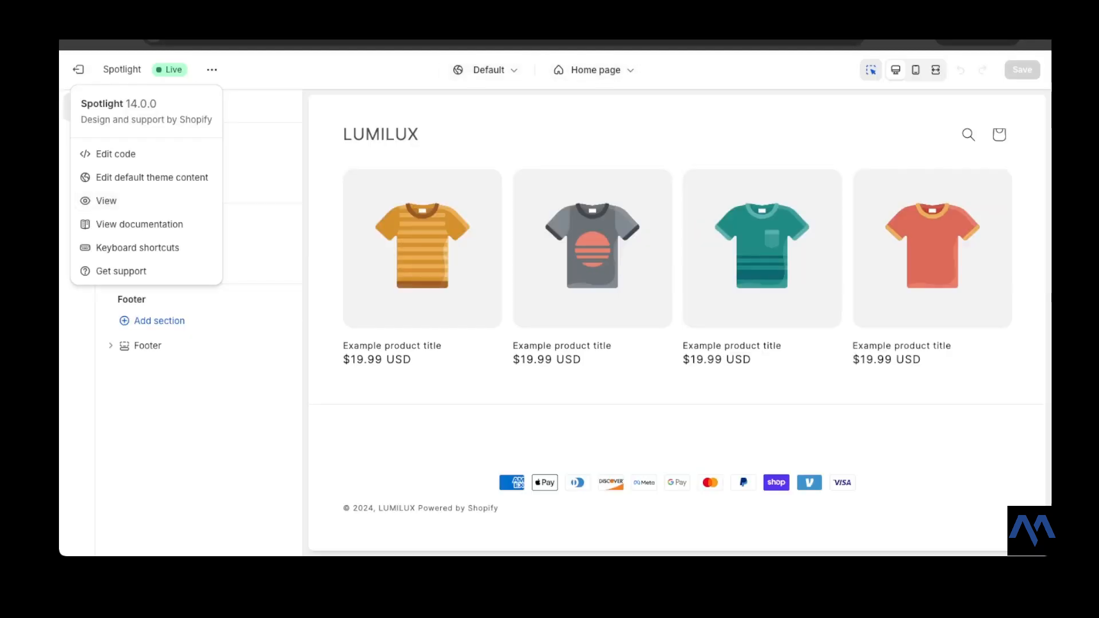
pyautogui.press('Escape')
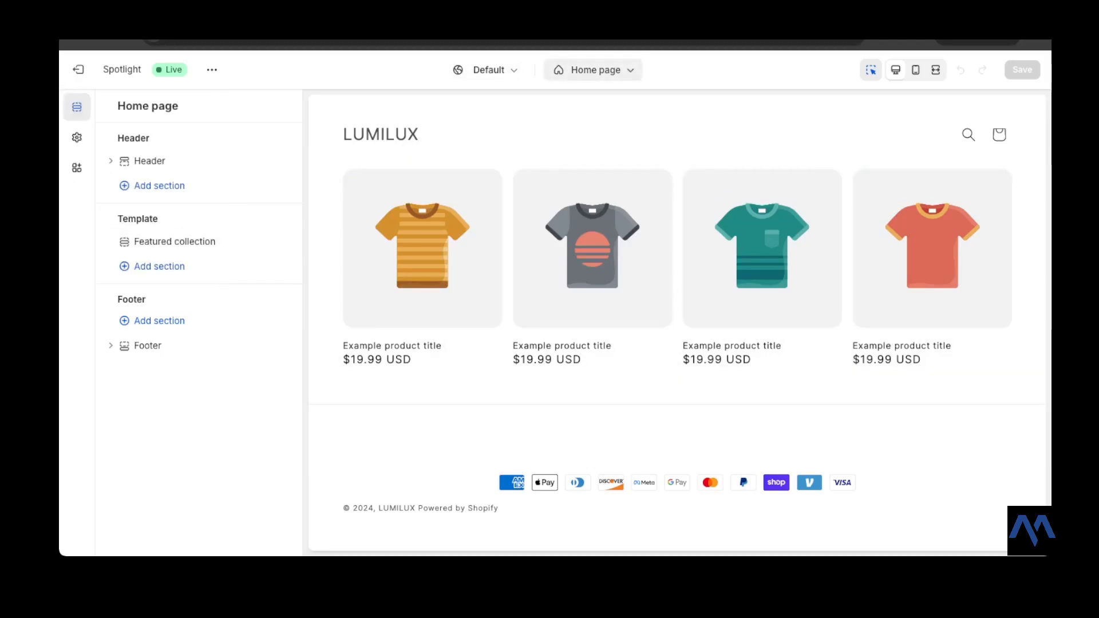
pyautogui.click(593, 70)
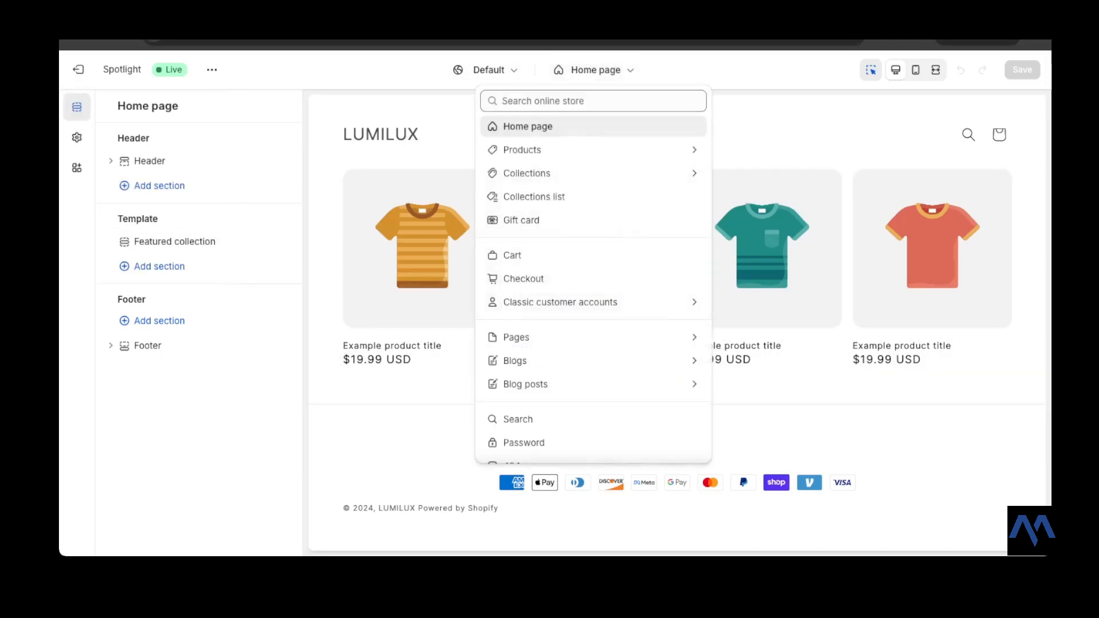
pyautogui.scroll(-2, 593, 171)
pyautogui.scroll(2, 593, 120)
pyautogui.click(573, 127)
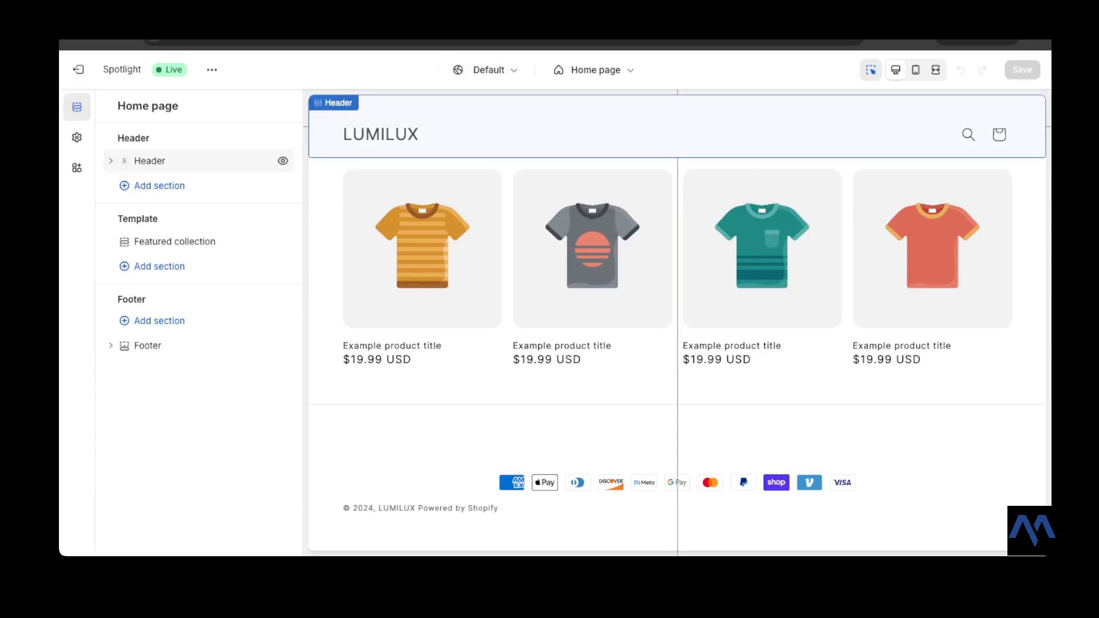
# - Open the Header section's settings and scroll through all of its options
pyautogui.click(149, 160)
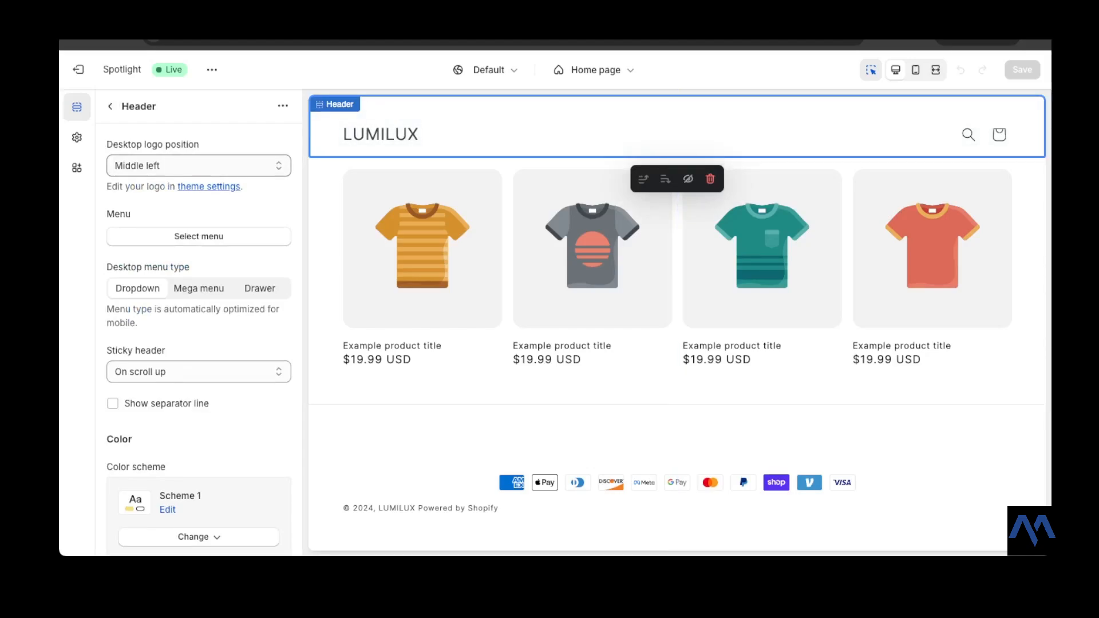
pyautogui.scroll(-1, 199, 320)
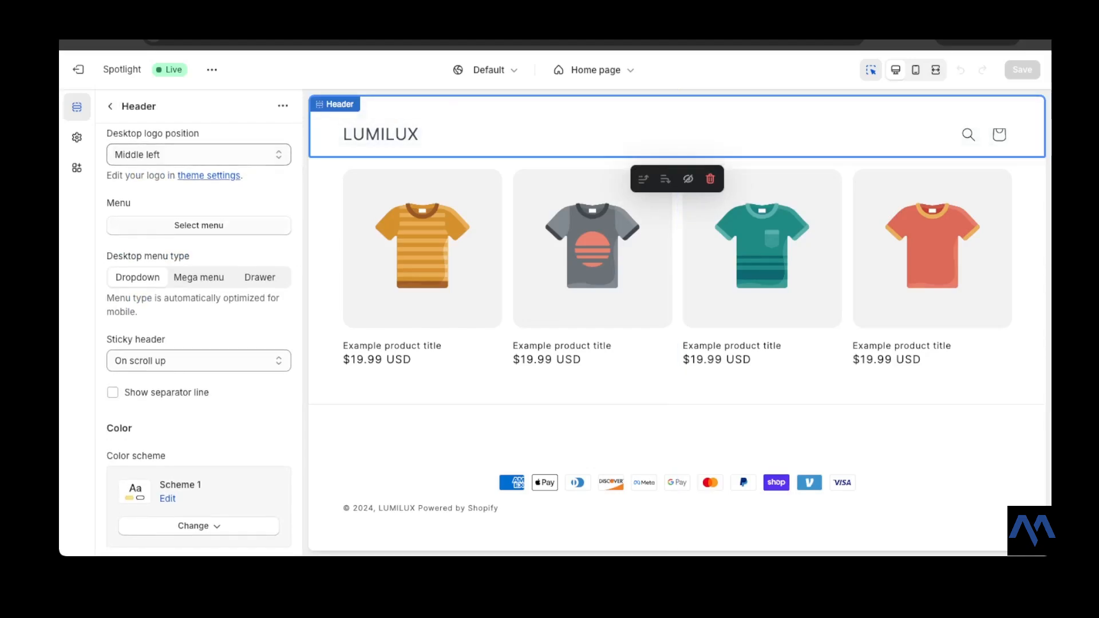
pyautogui.scroll(-1, 198, 326)
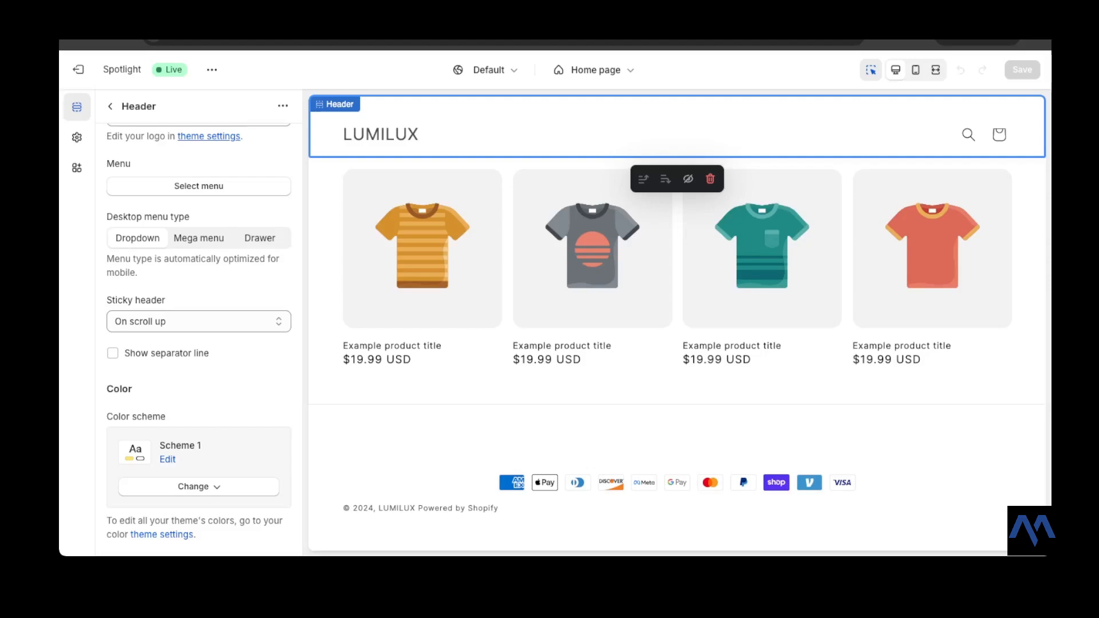
pyautogui.scroll(-3, 199, 330)
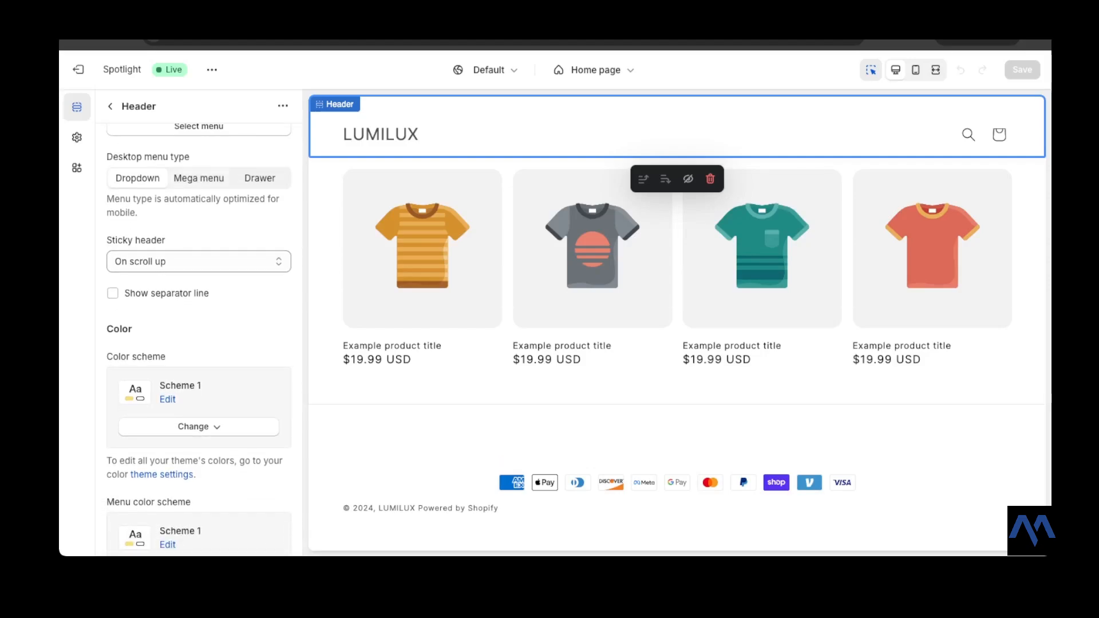
pyautogui.scroll(-2, 198, 336)
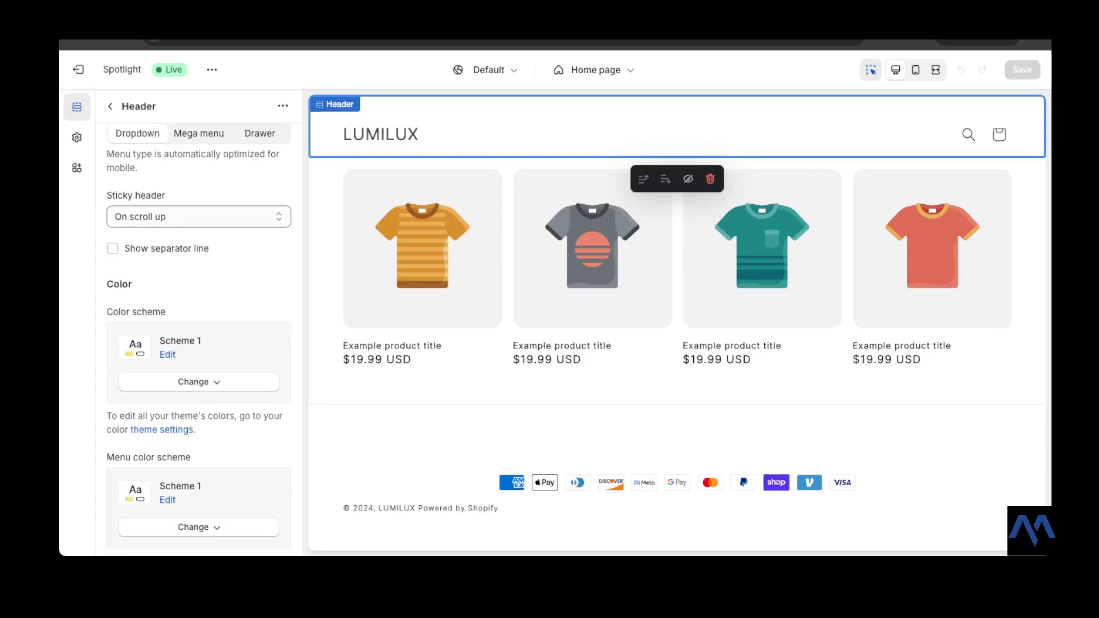
pyautogui.click(198, 217)
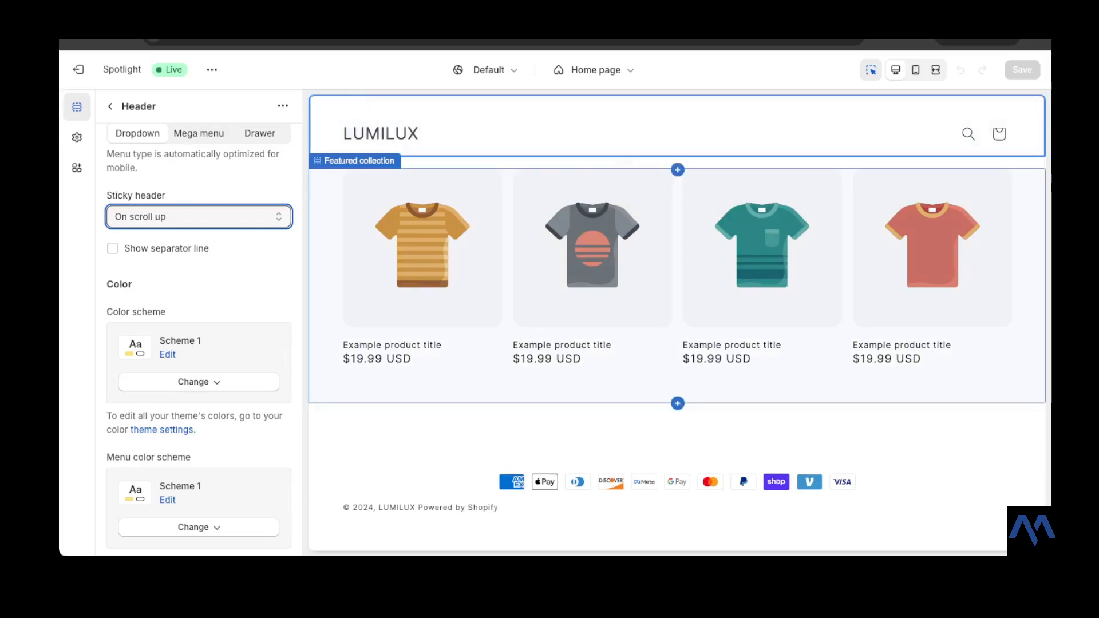
pyautogui.scroll(-4, 202, 338)
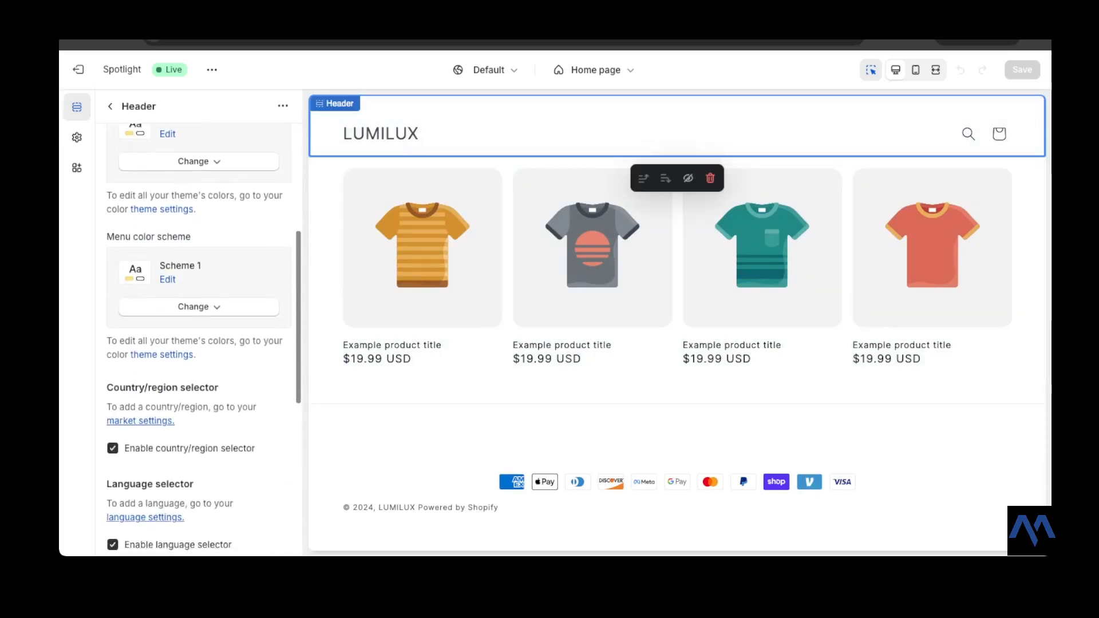
pyautogui.scroll(3, 202, 338)
pyautogui.scroll(-2, 203, 338)
pyautogui.scroll(-1, 203, 339)
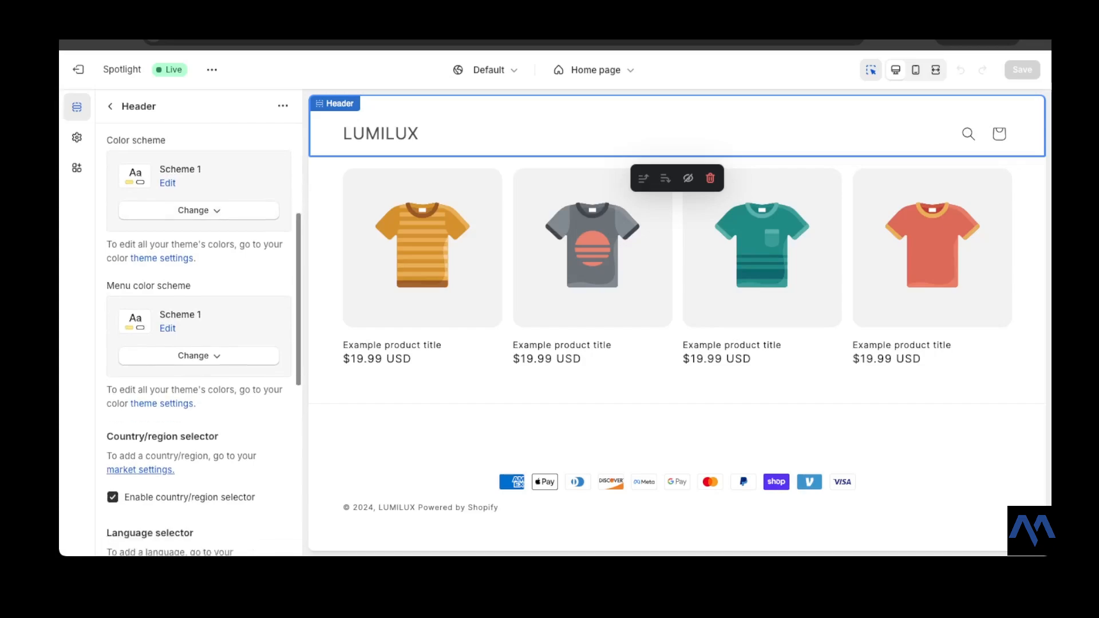
pyautogui.scroll(-4, 203, 338)
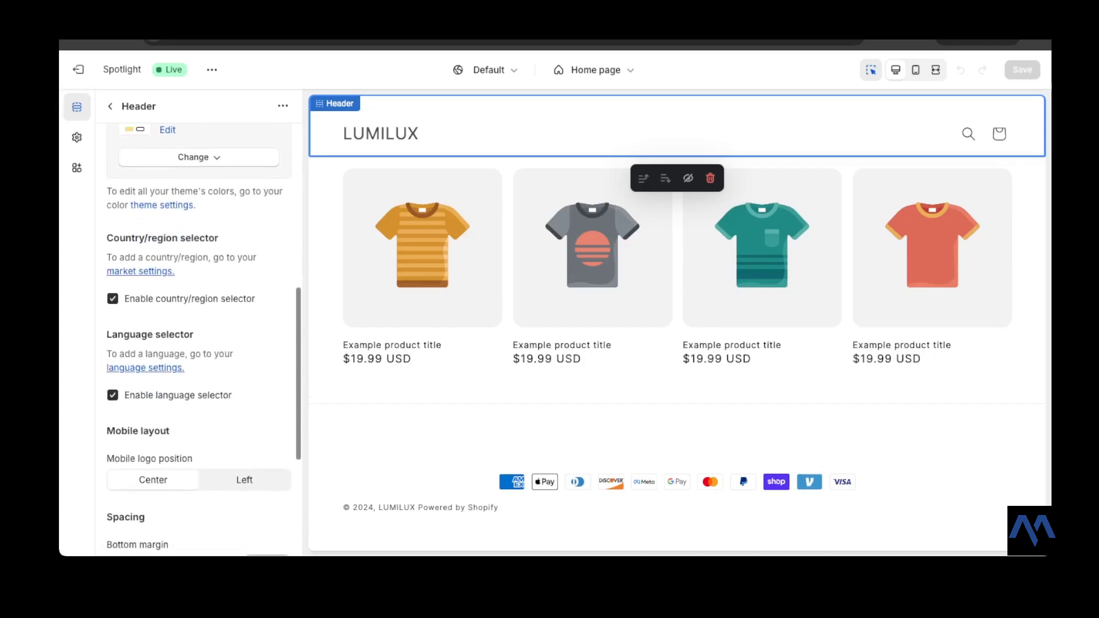
pyautogui.scroll(-2, 203, 338)
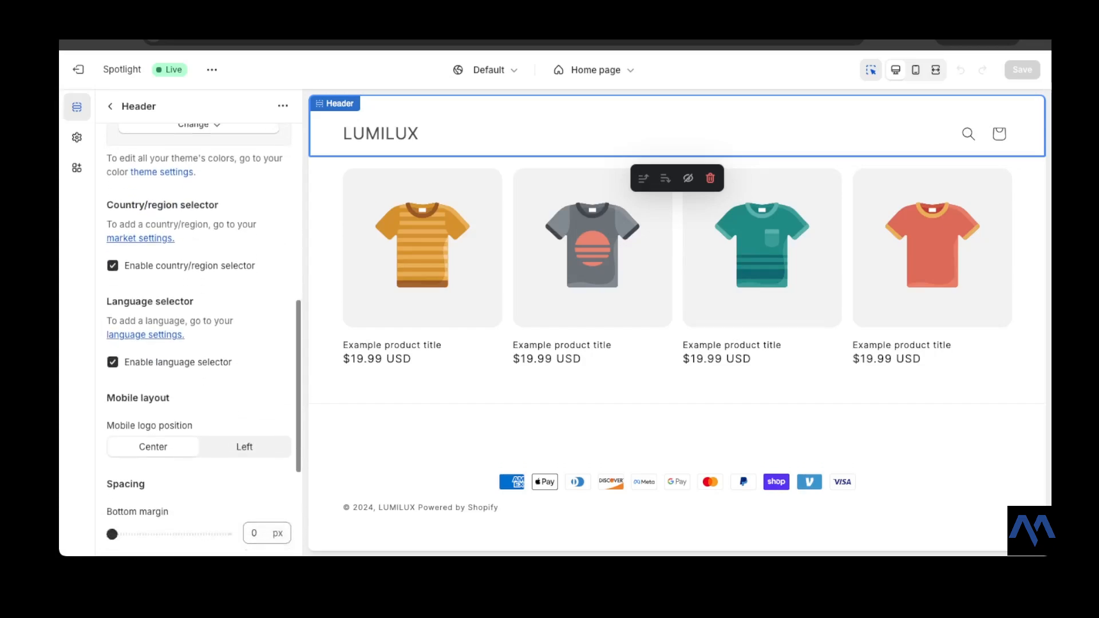
pyautogui.scroll(-1, 203, 338)
pyautogui.scroll(-1, 203, 338)
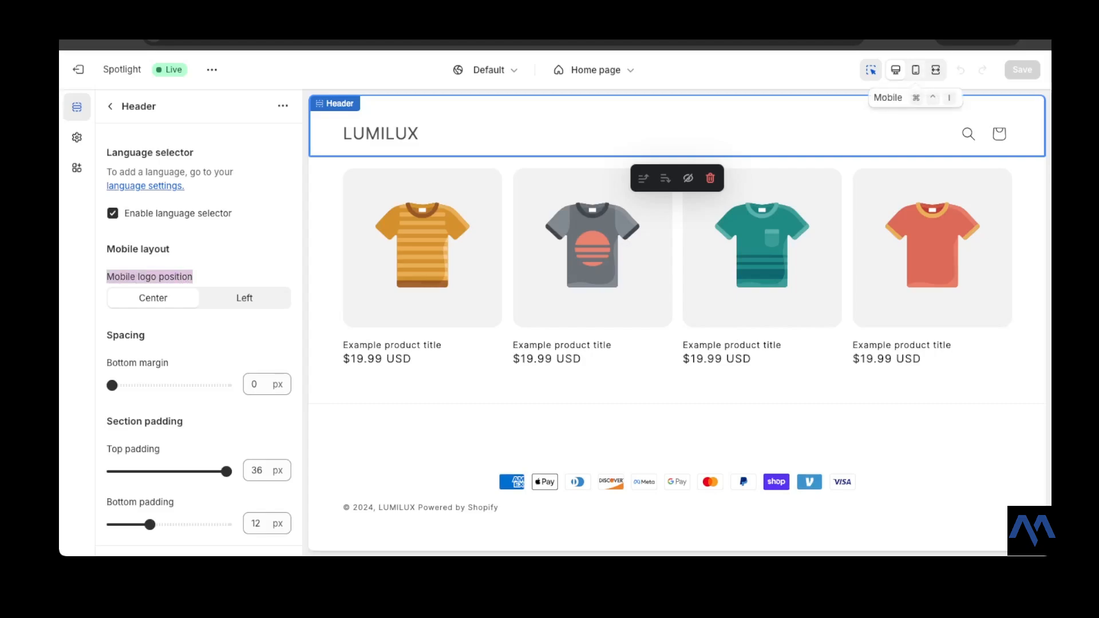
# - Preview the header in mobile view, return to desktop view, and review the header's spacing options
pyautogui.click(915, 70)
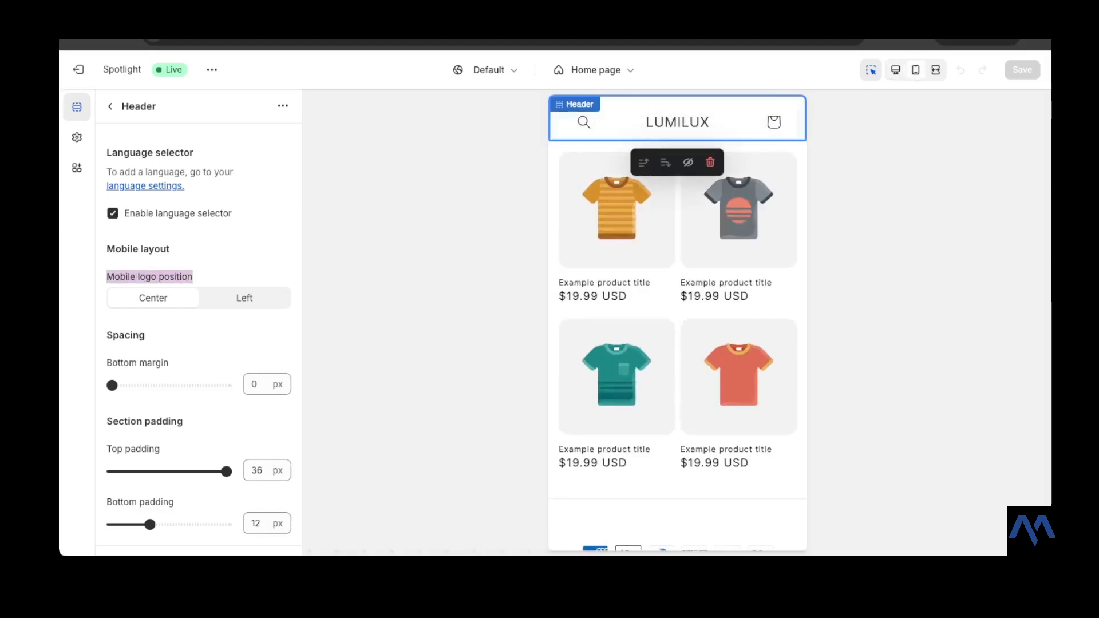
pyautogui.click(895, 69)
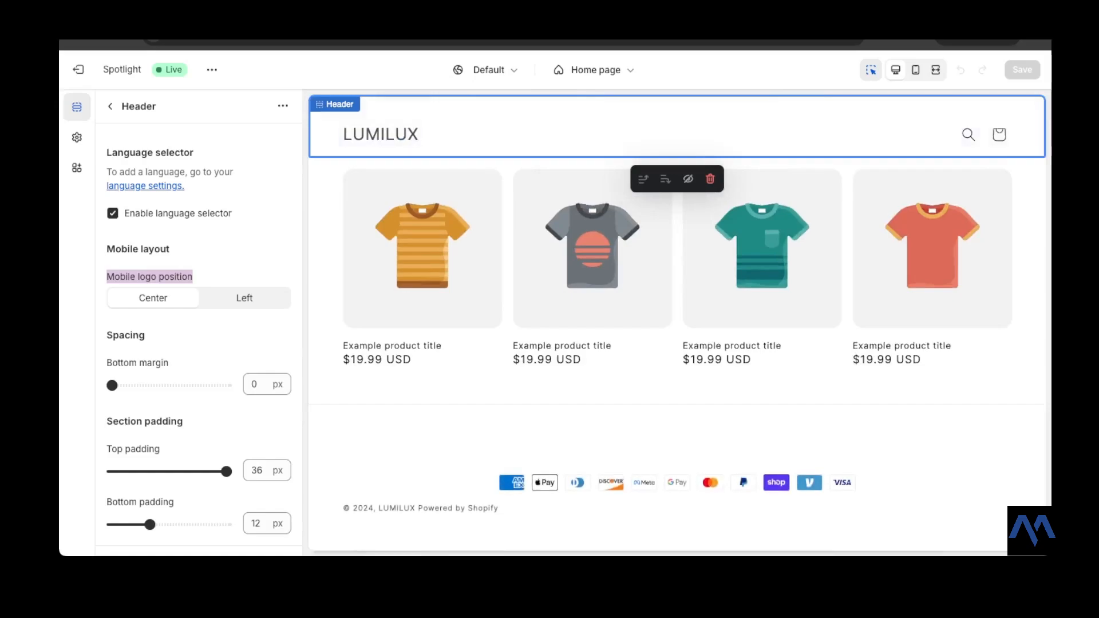
pyautogui.scroll(-2, 199, 320)
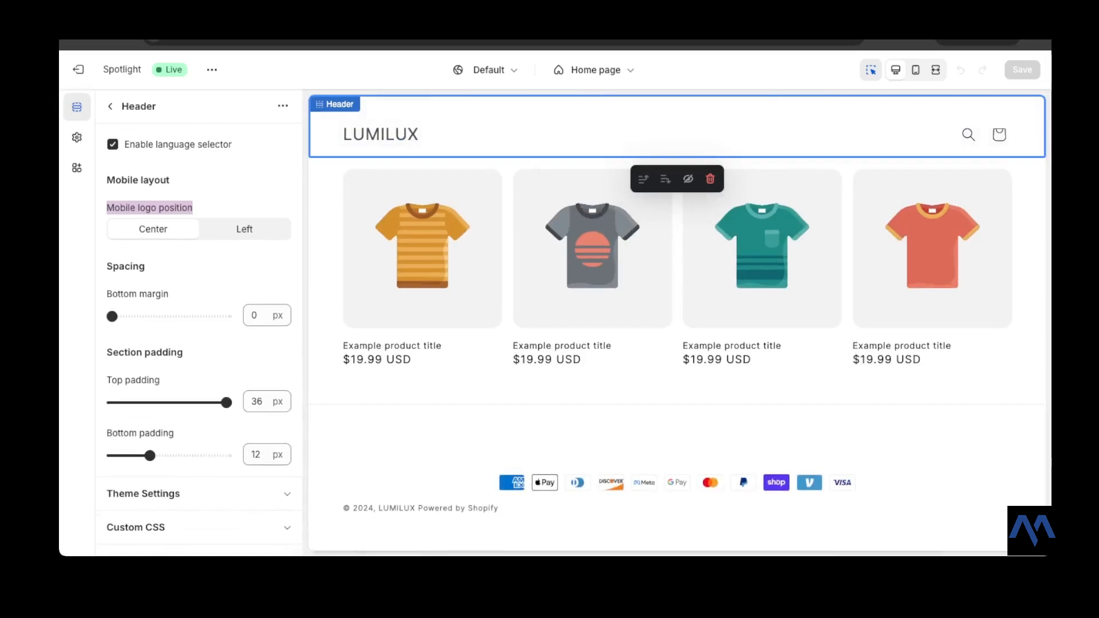
pyautogui.scroll(1, 199, 320)
pyautogui.scroll(-1, 198, 320)
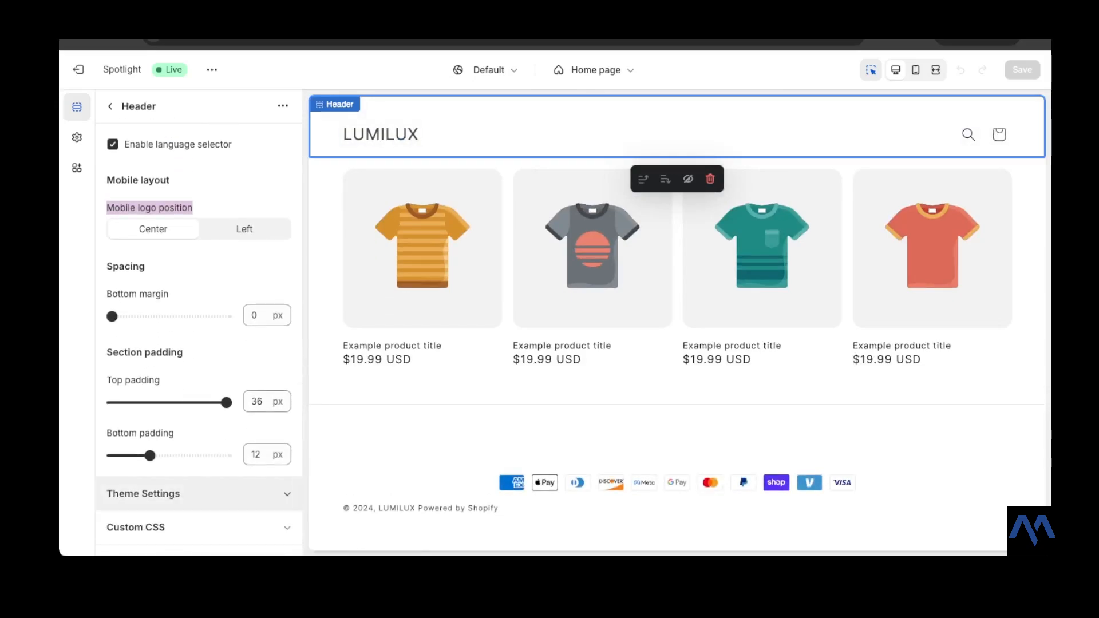
pyautogui.scroll(10, 199, 320)
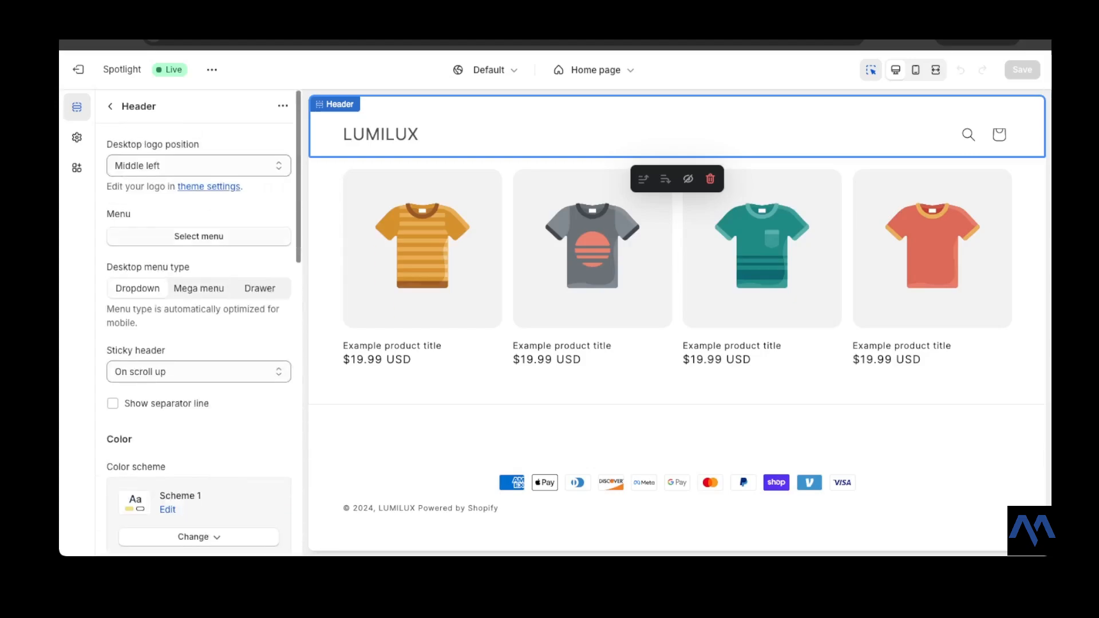
# - Examine the blocks and app blocks available to add inside the Header section
pyautogui.click(110, 106)
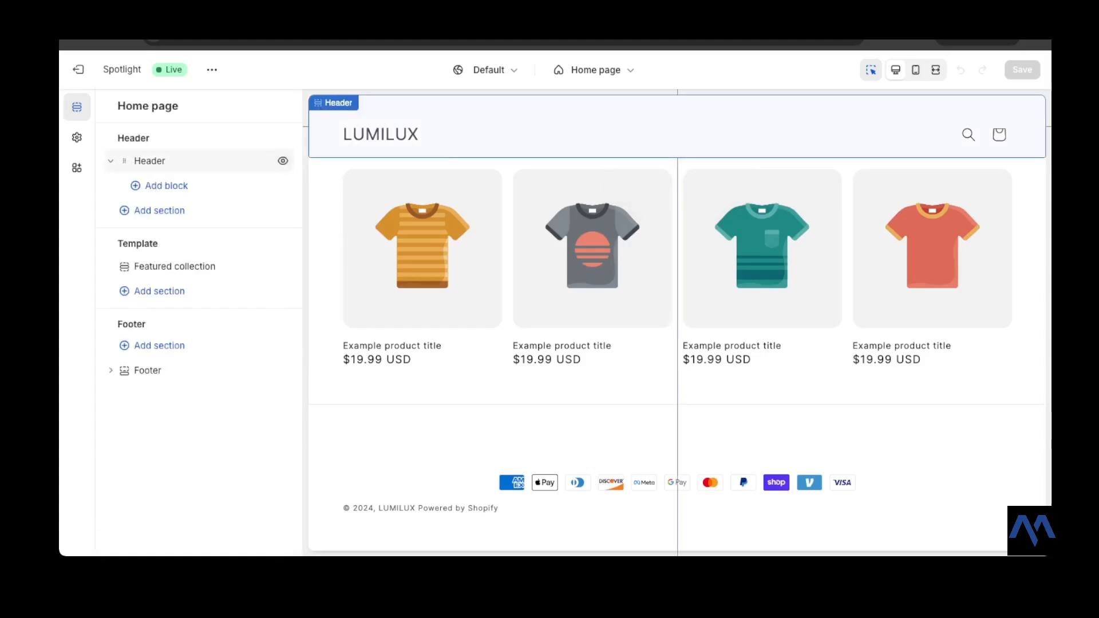
pyautogui.click(150, 160)
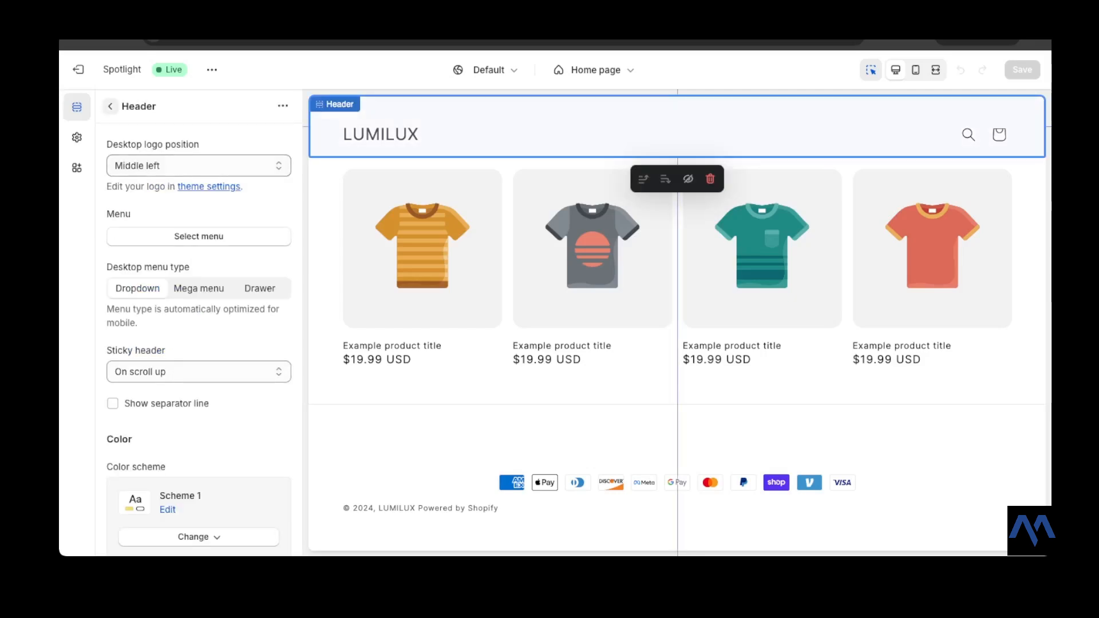
pyautogui.click(110, 106)
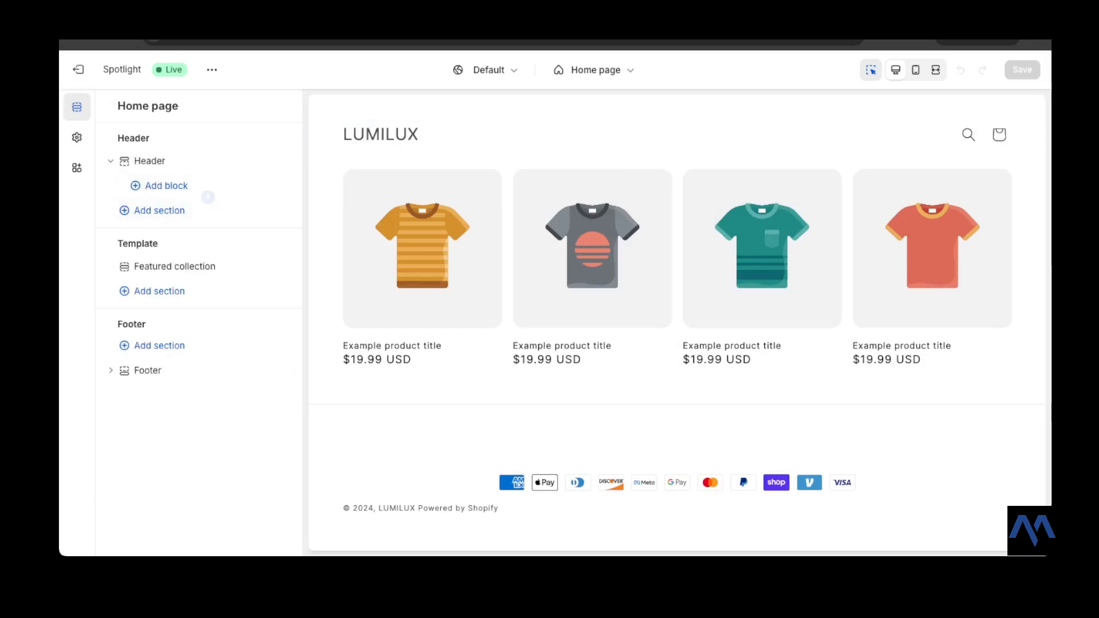
pyautogui.click(166, 186)
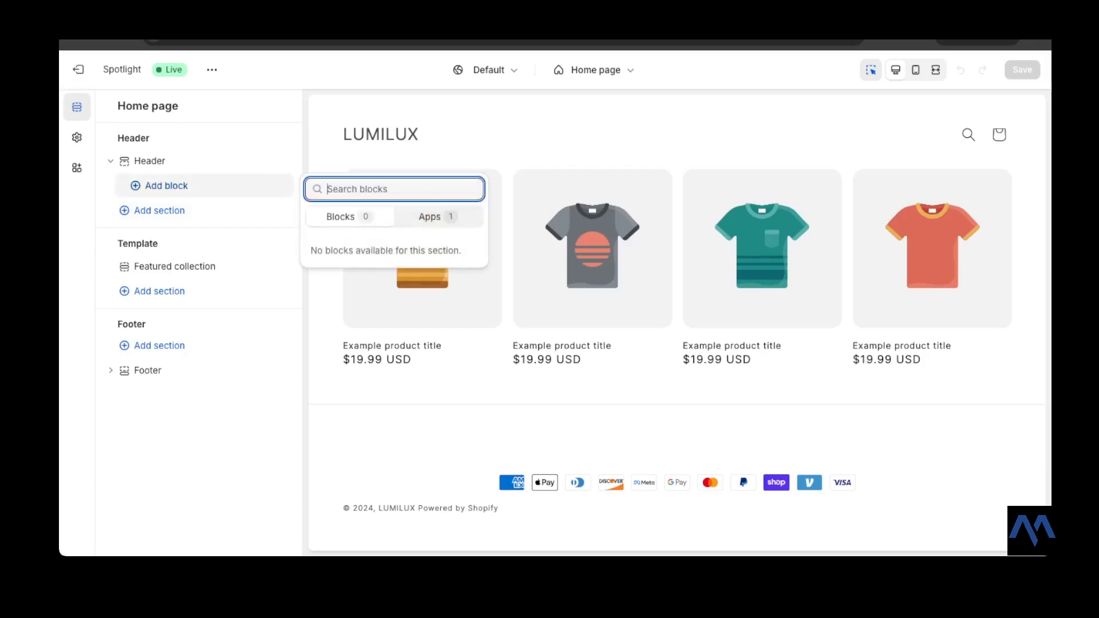
pyautogui.click(438, 217)
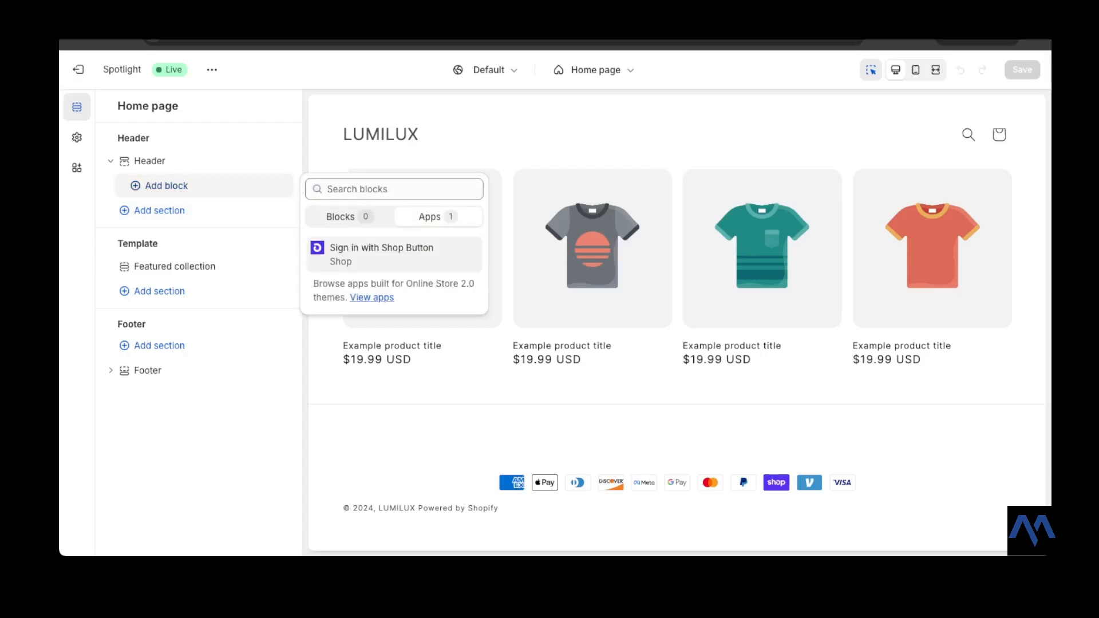
pyautogui.click(350, 217)
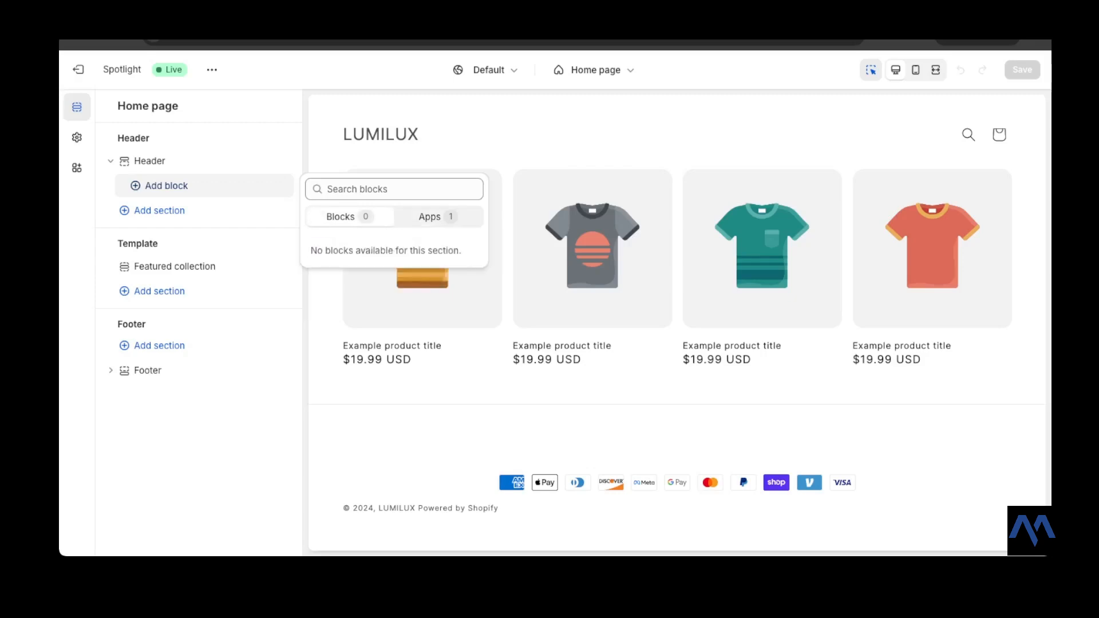
pyautogui.click(166, 185)
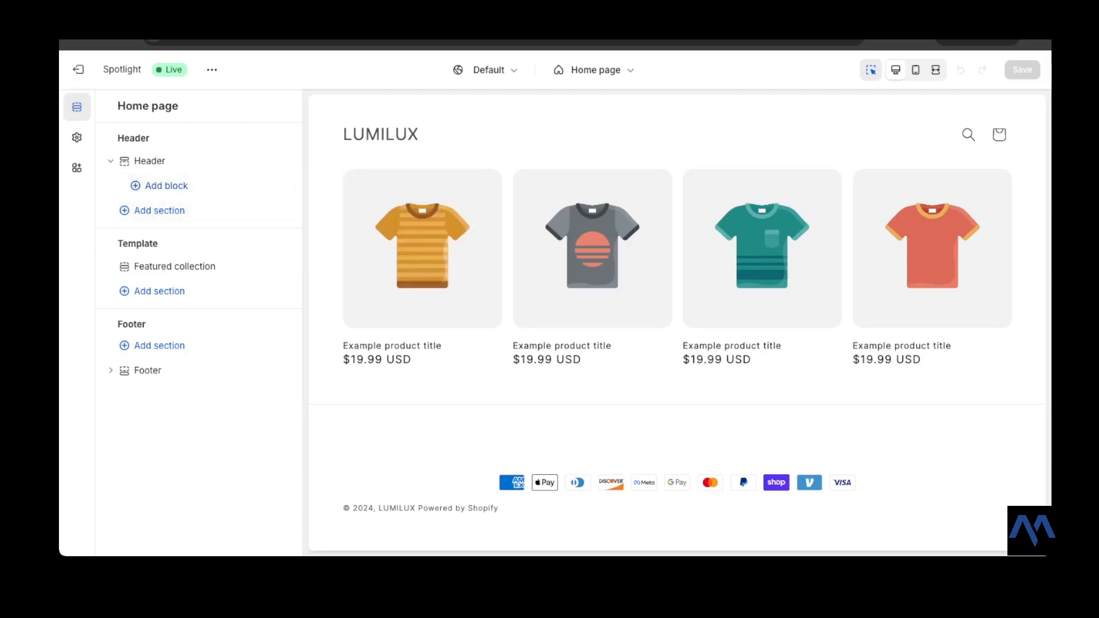
# - Add an Announcement bar section to the header group below the Header
pyautogui.click(159, 210)
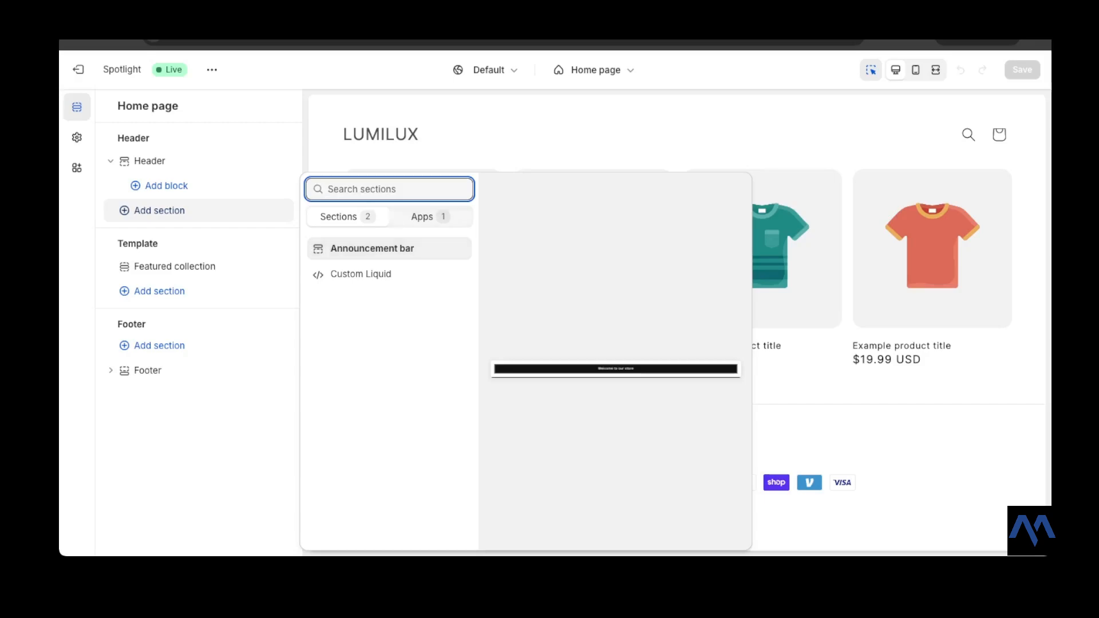
pyautogui.click(431, 217)
pyautogui.click(348, 217)
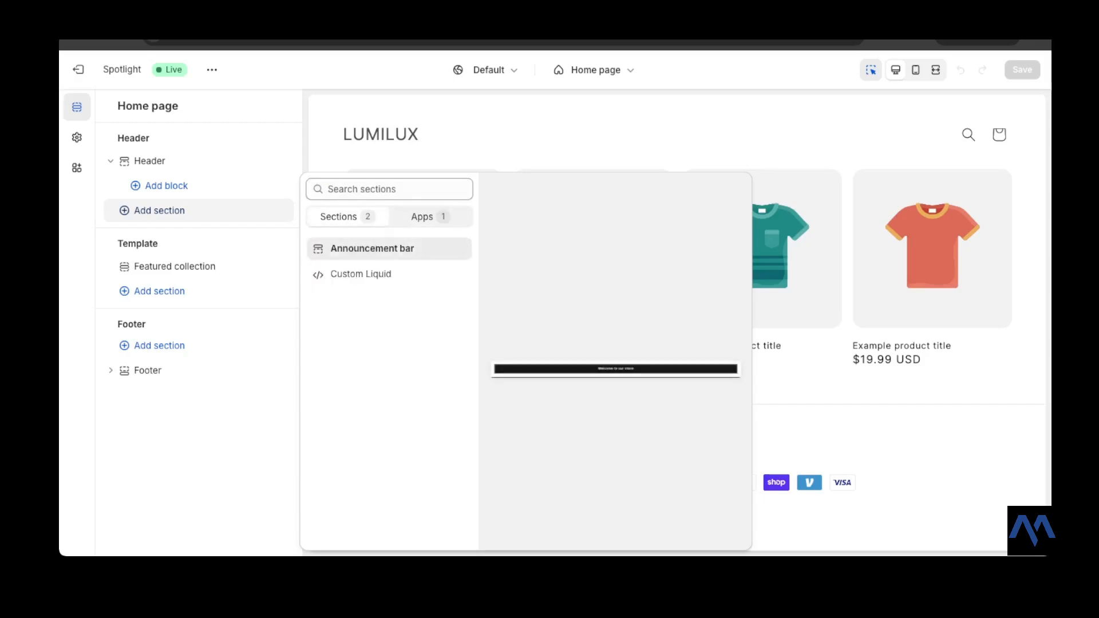
pyautogui.click(372, 248)
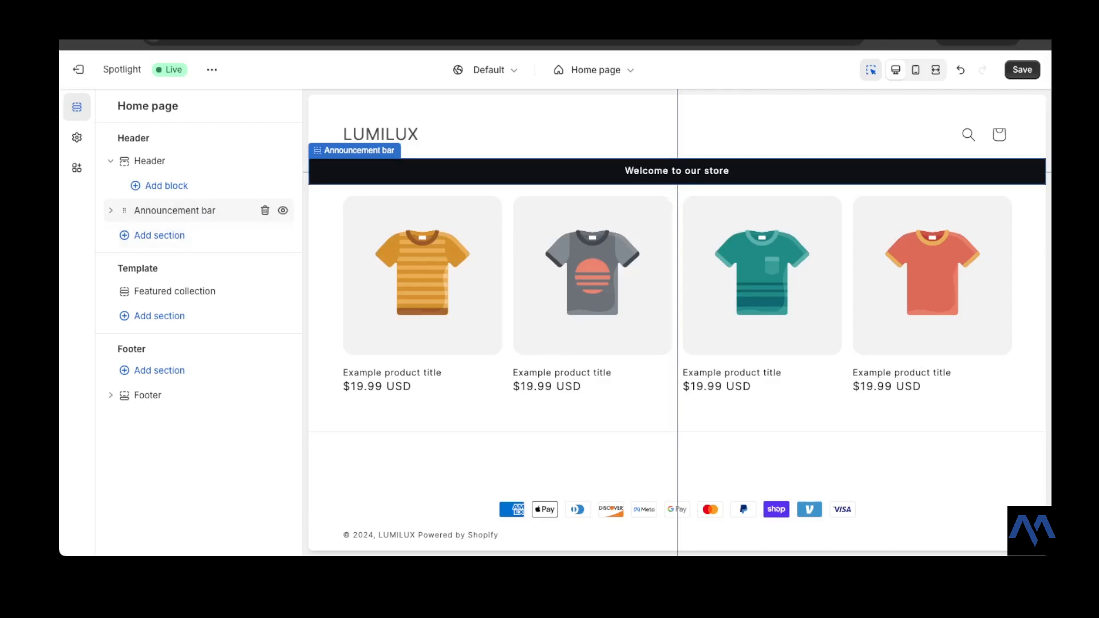
# - Open the Announcement bar's settings and scroll through its options
pyautogui.click(174, 210)
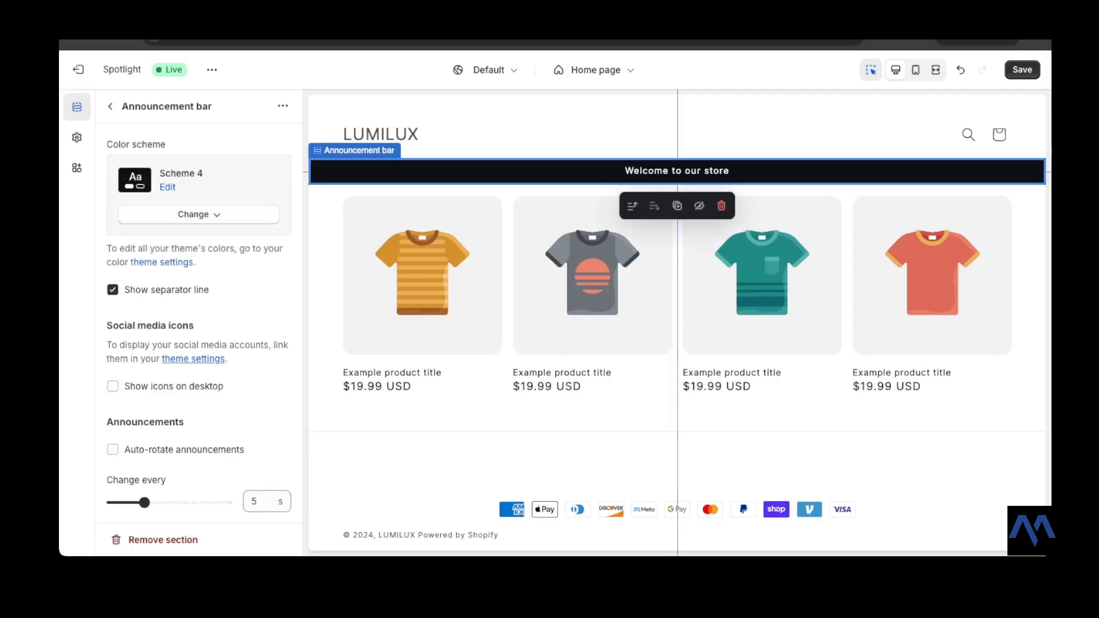
pyautogui.scroll(-1, 198, 315)
pyautogui.scroll(-1, 198, 321)
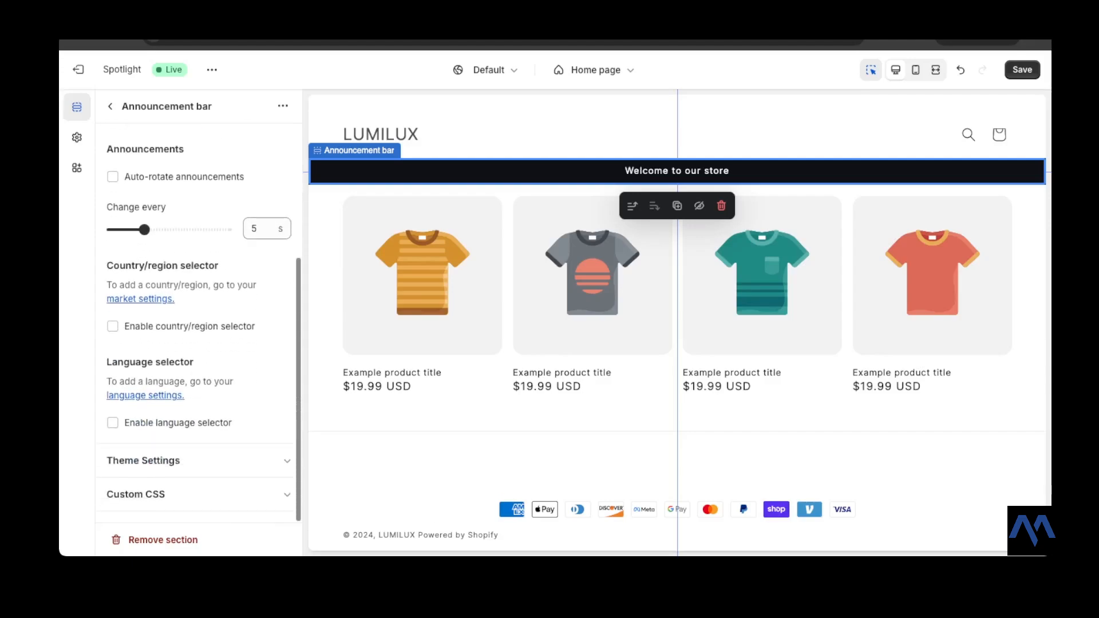
pyautogui.scroll(5, 199, 321)
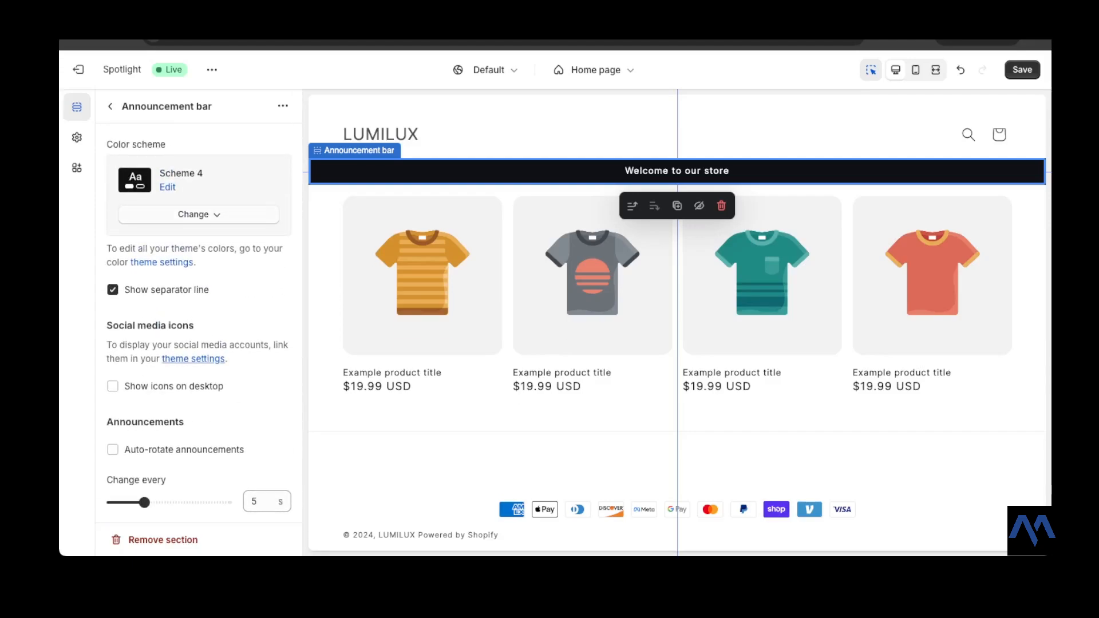
# - Enable social media icons on desktop for the Announcement bar and scroll through its remaining options
pyautogui.scroll(-3, 198, 320)
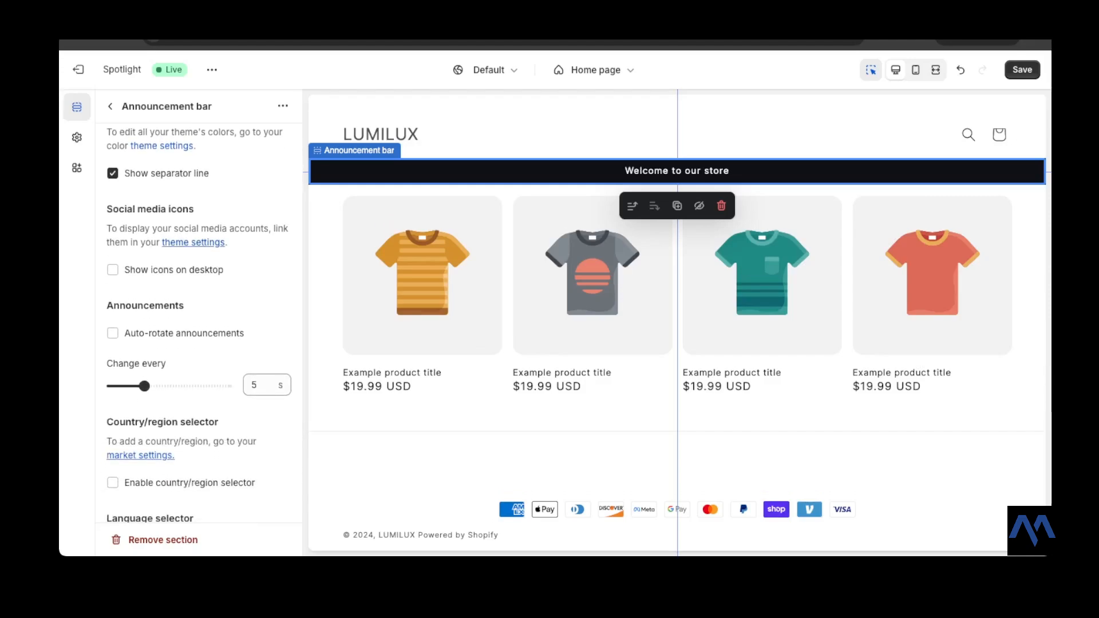
pyautogui.click(113, 269)
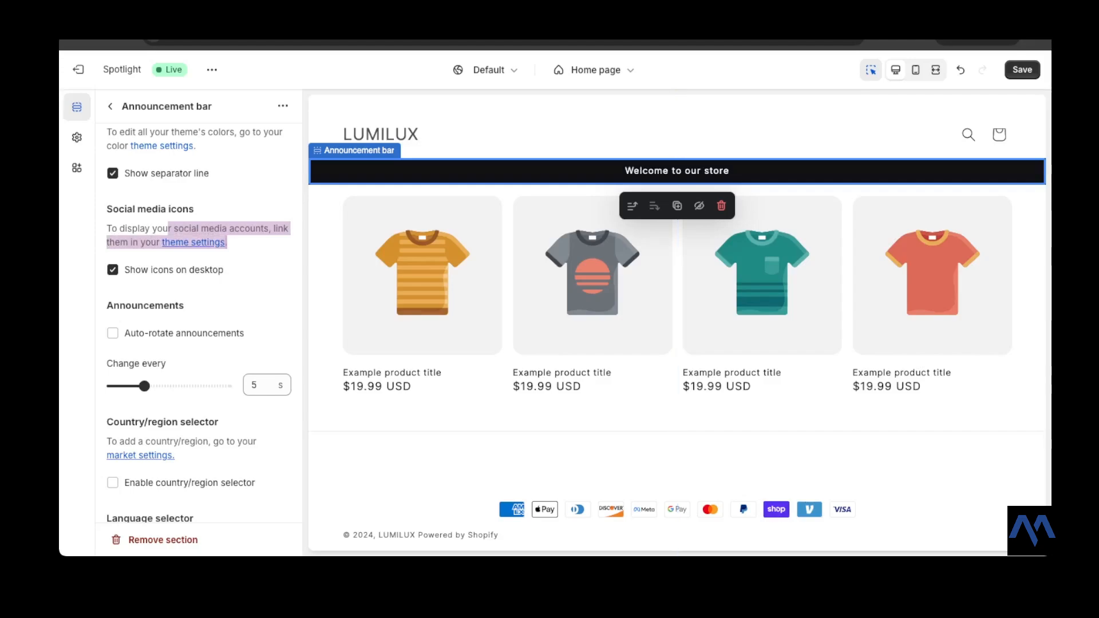
pyautogui.scroll(-2, 199, 321)
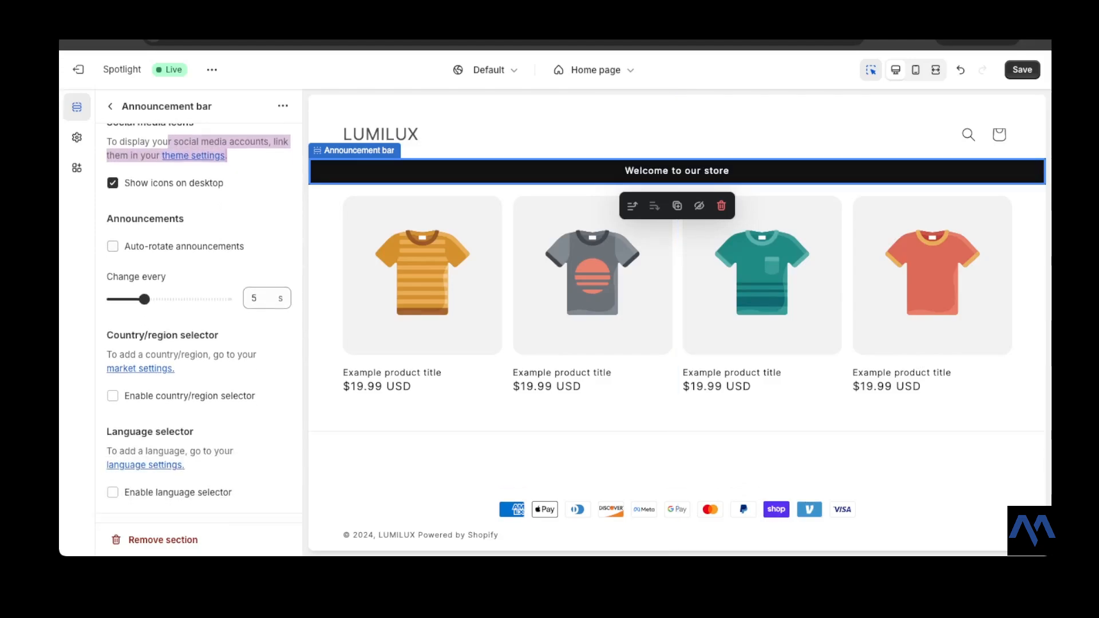
pyautogui.scroll(-2, 198, 320)
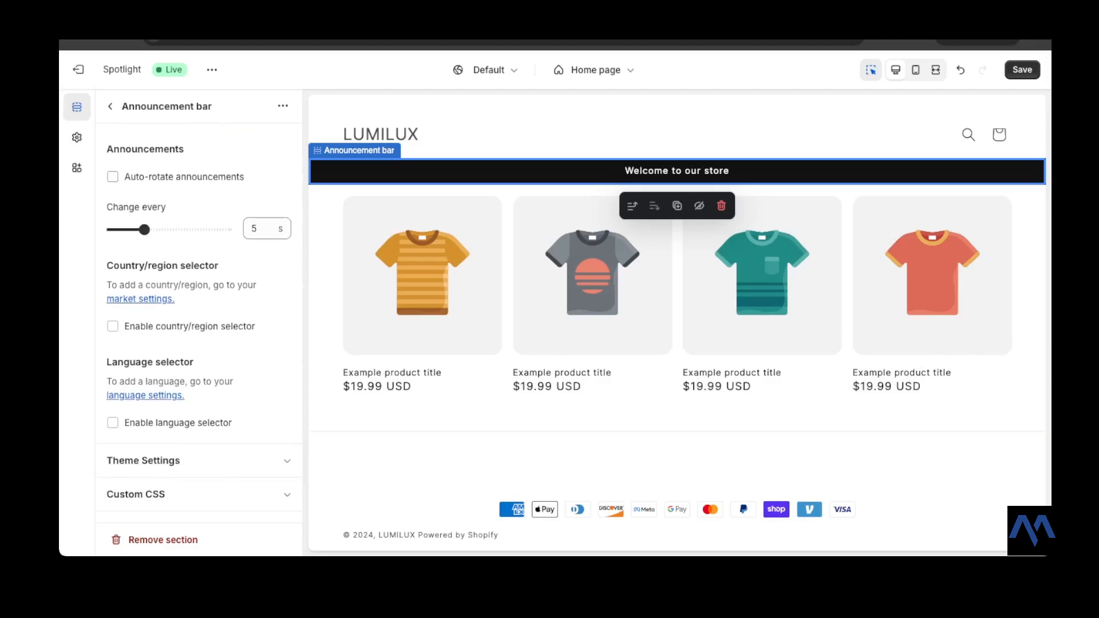
pyautogui.scroll(2, 199, 321)
pyautogui.scroll(-2, 198, 321)
pyautogui.scroll(2, 198, 321)
pyautogui.scroll(-2, 198, 321)
pyautogui.scroll(5, 198, 321)
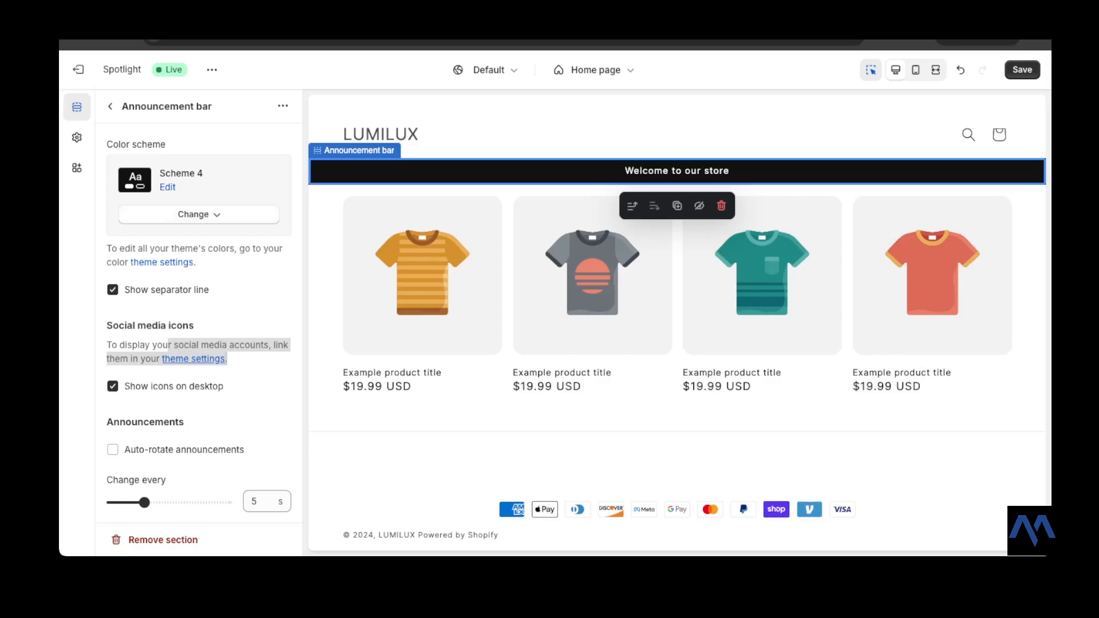
pyautogui.scroll(-1, 199, 321)
pyautogui.scroll(1, 198, 321)
# - Inspect the Announcement bar's default announcement block and the sections listed in the header group
pyautogui.click(110, 106)
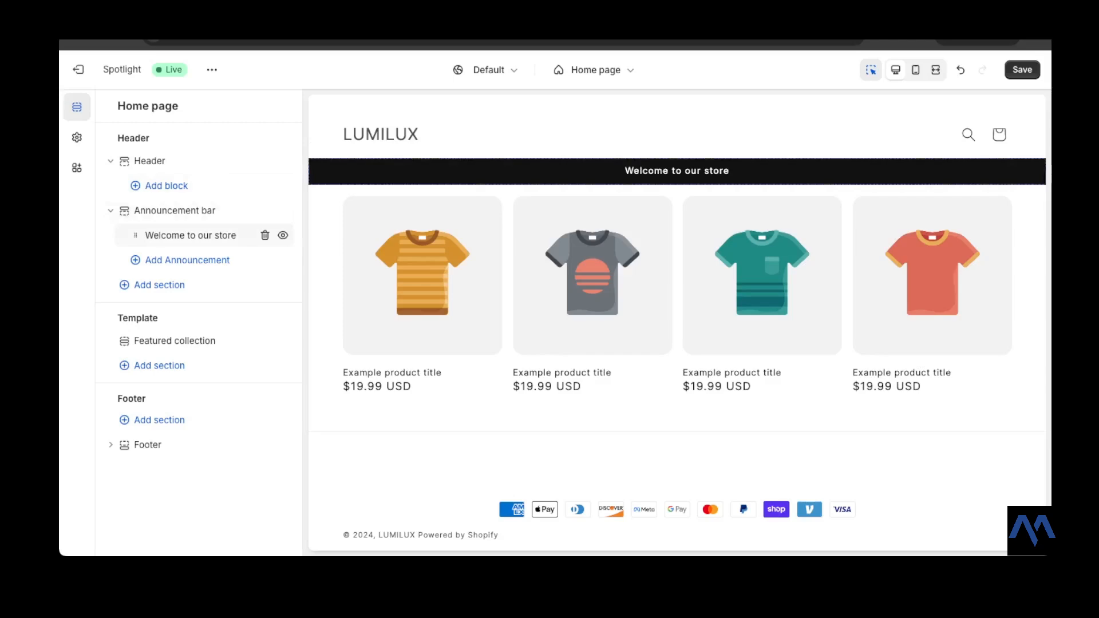
pyautogui.click(191, 235)
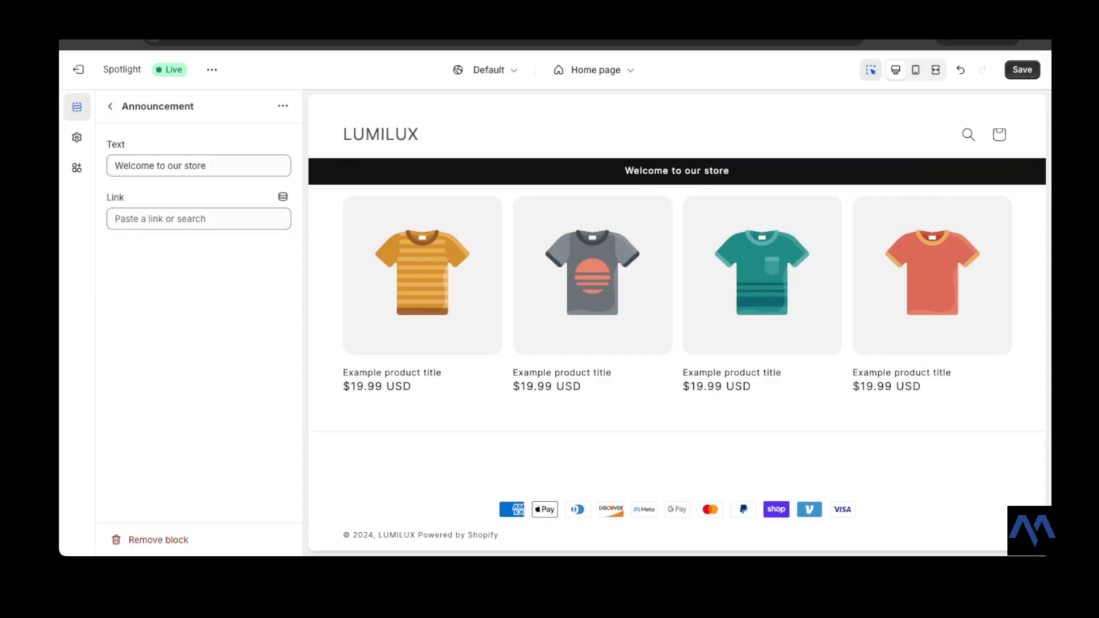
pyautogui.click(111, 106)
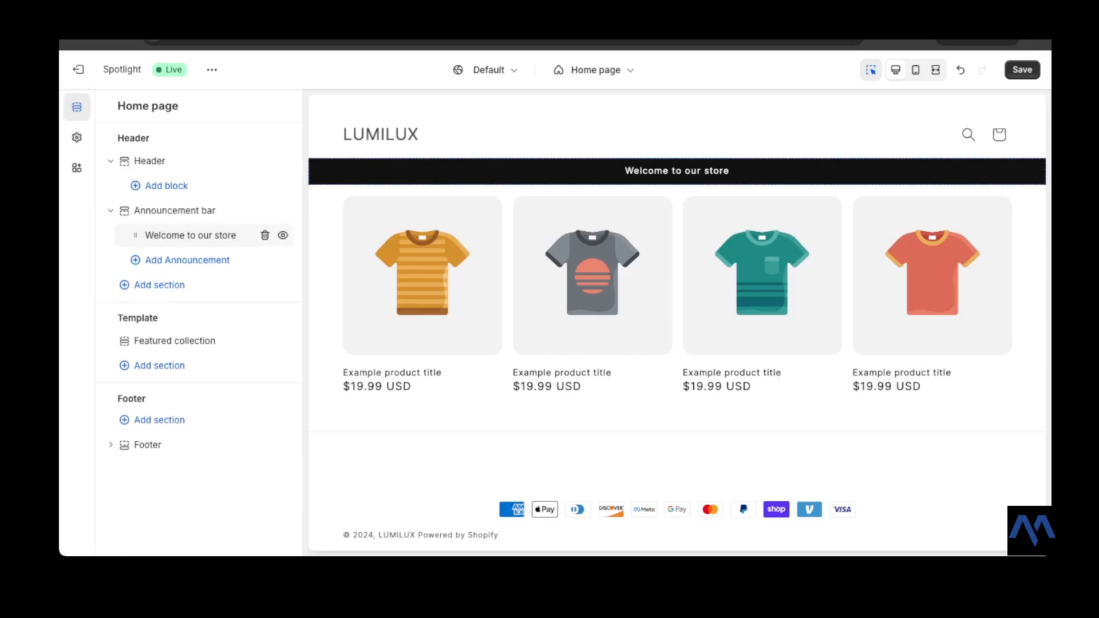
pyautogui.click(110, 211)
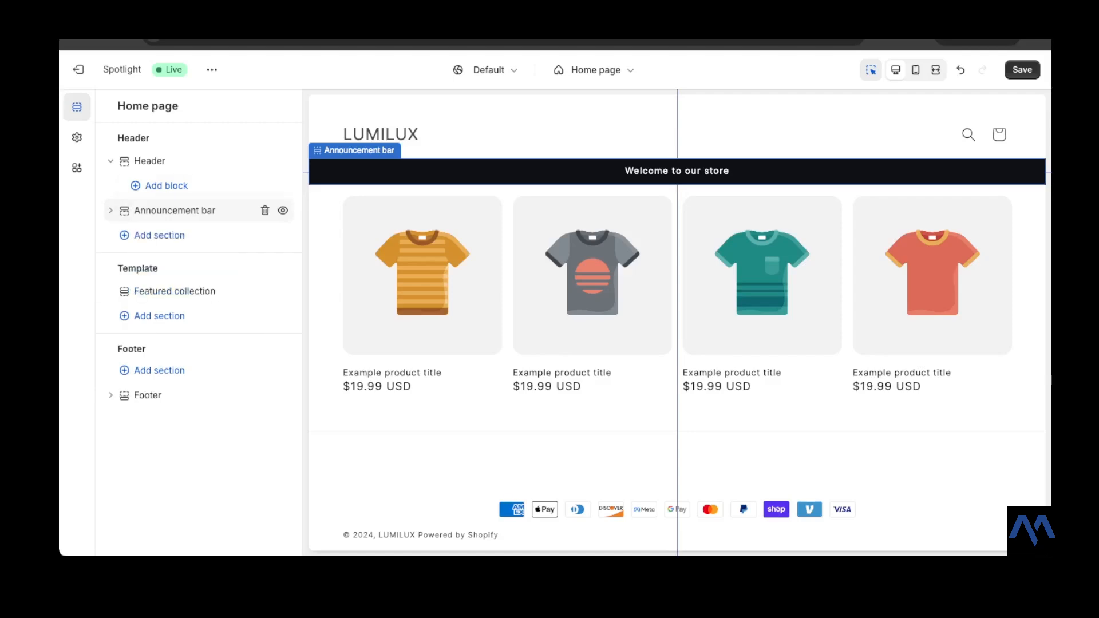
pyautogui.click(110, 161)
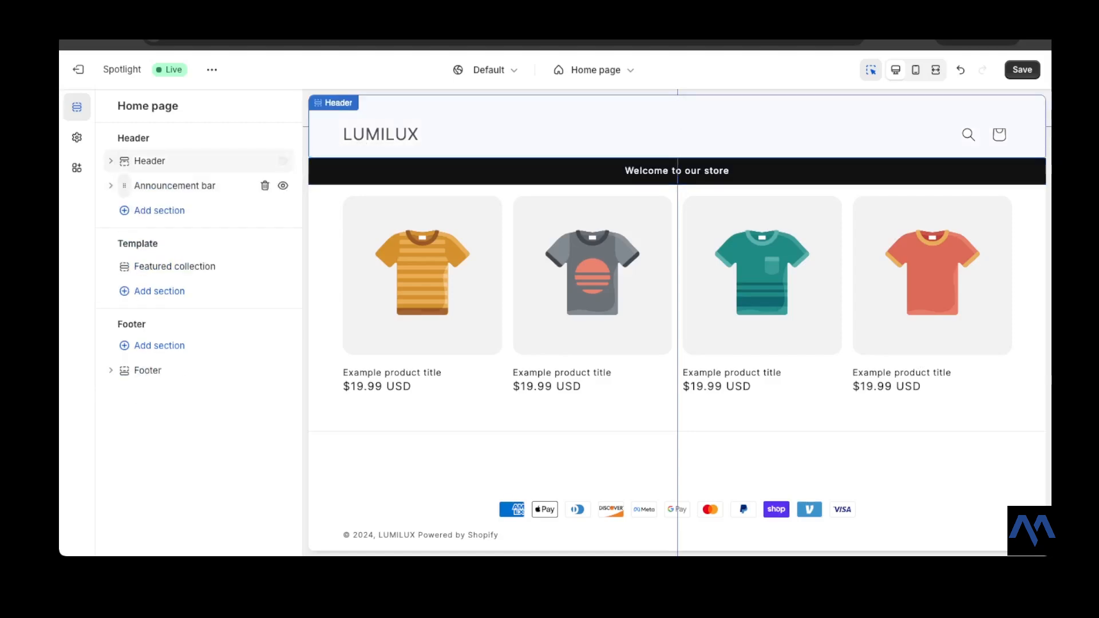
pyautogui.click(175, 186)
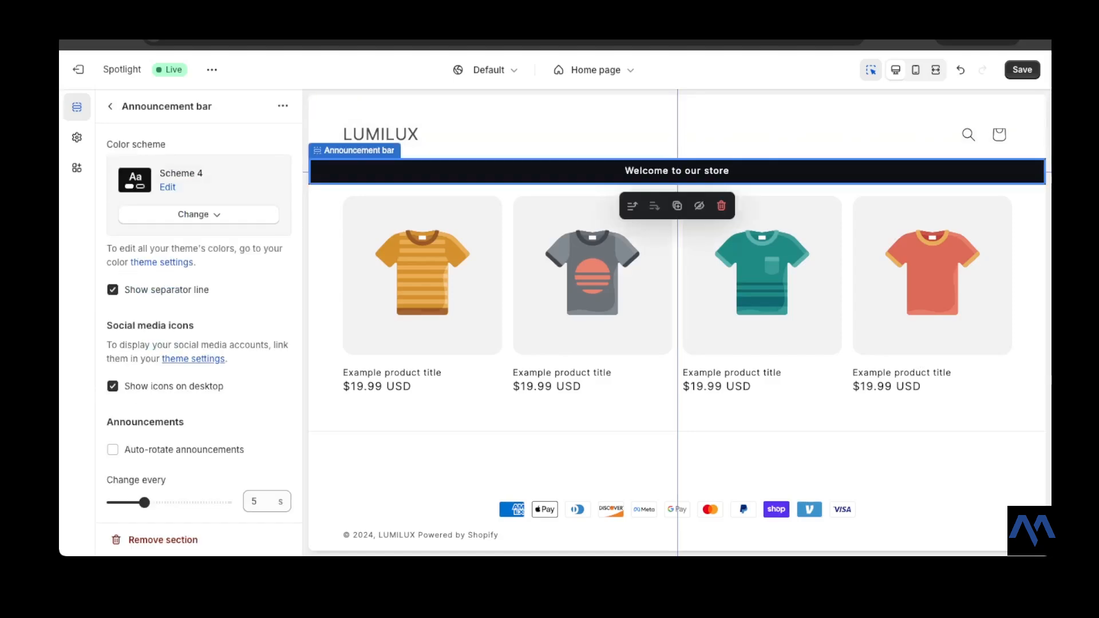
pyautogui.click(110, 106)
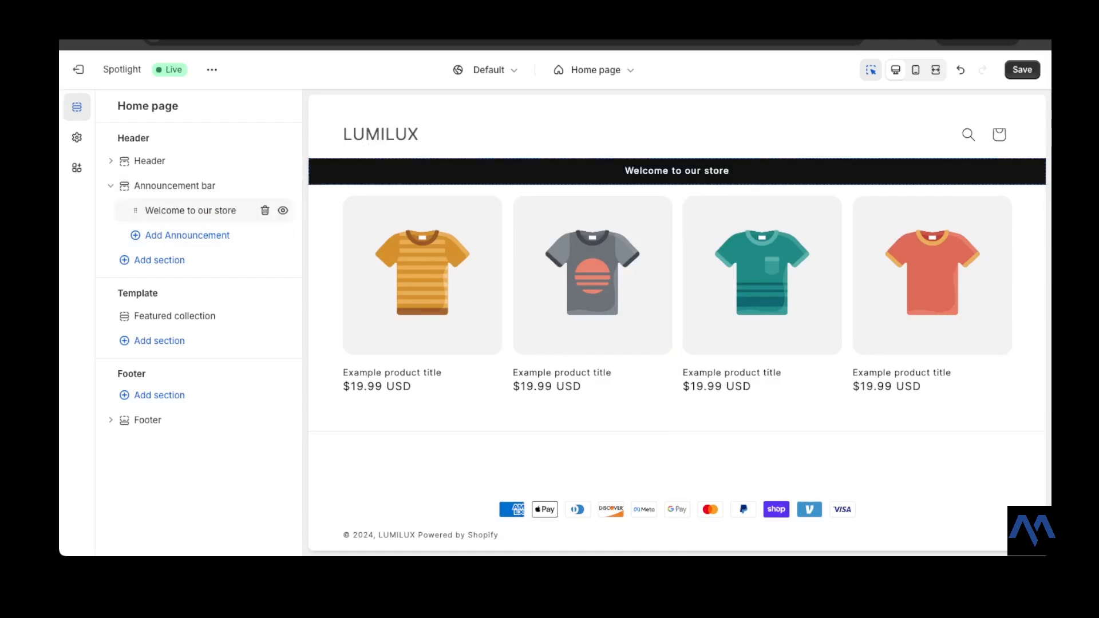
# - Add a new announcement to the Announcement bar with the text "Launch Discounts up to 50%"
pyautogui.click(187, 236)
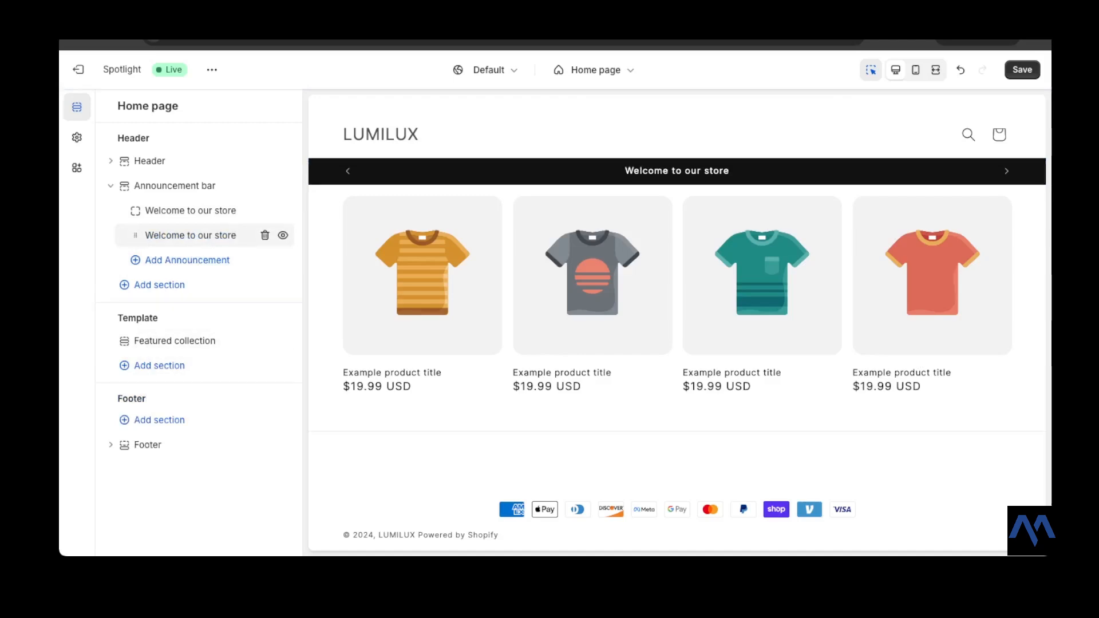
pyautogui.click(189, 235)
pyautogui.click(208, 166)
pyautogui.press('super+a')
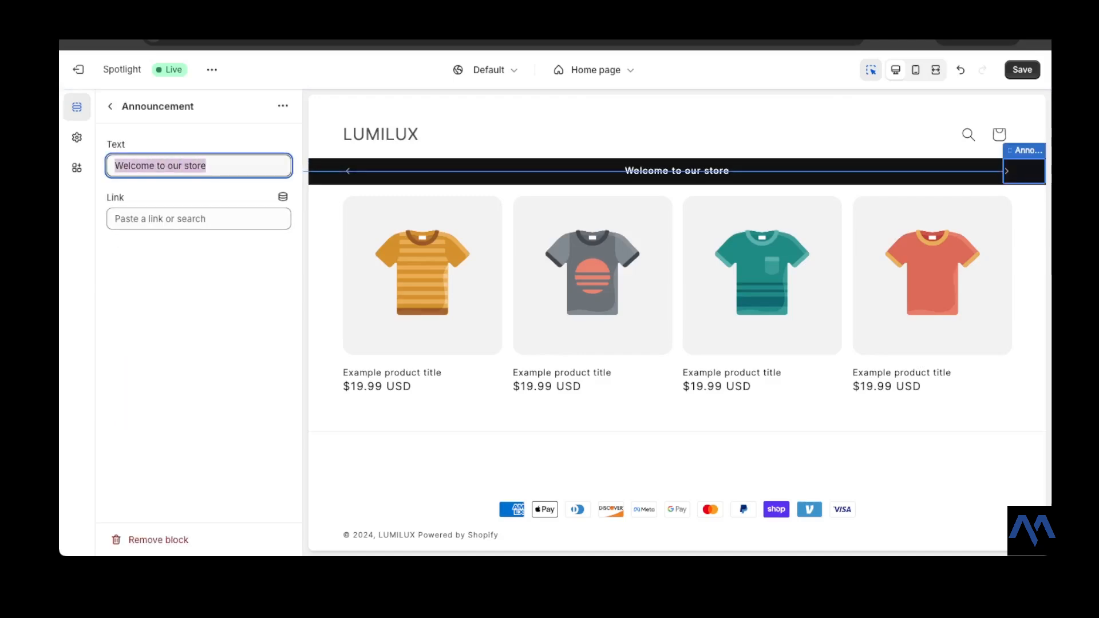
pyautogui.write('DIsco')
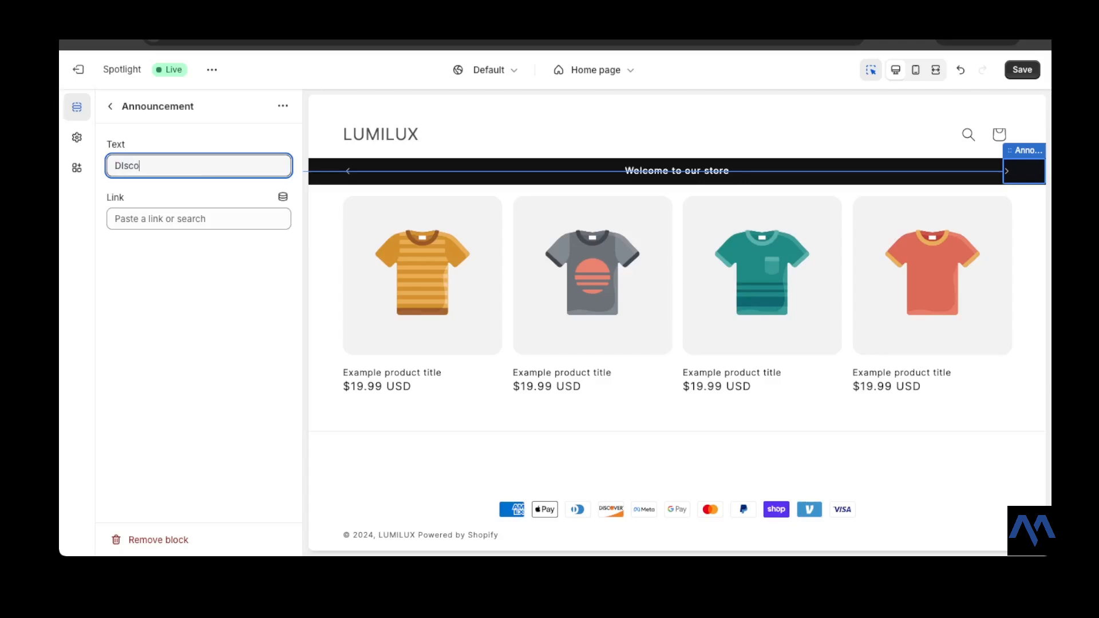
pyautogui.write('unts up to 50 perc')
pyautogui.press('BackSpace')
pyautogui.press('BackSpace')
pyautogui.press('BackSpace')
pyautogui.press('BackSpace')
pyautogui.write('%')
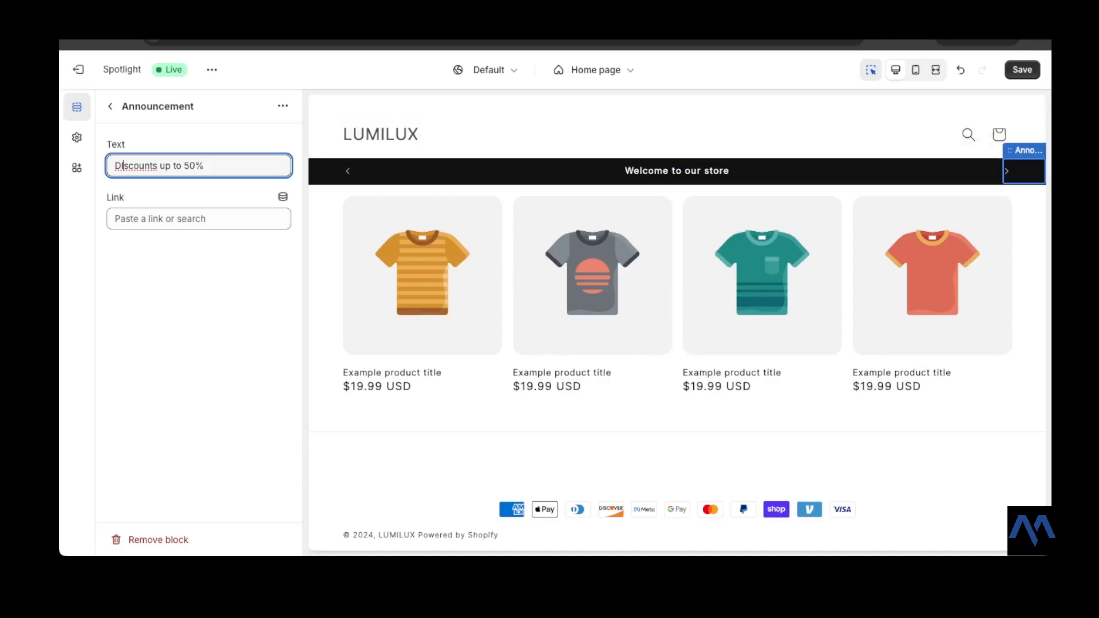
pyautogui.press('BackSpace')
pyautogui.write('i')
pyautogui.press('Left')
pyautogui.press('Left')
pyautogui.write('Launch')
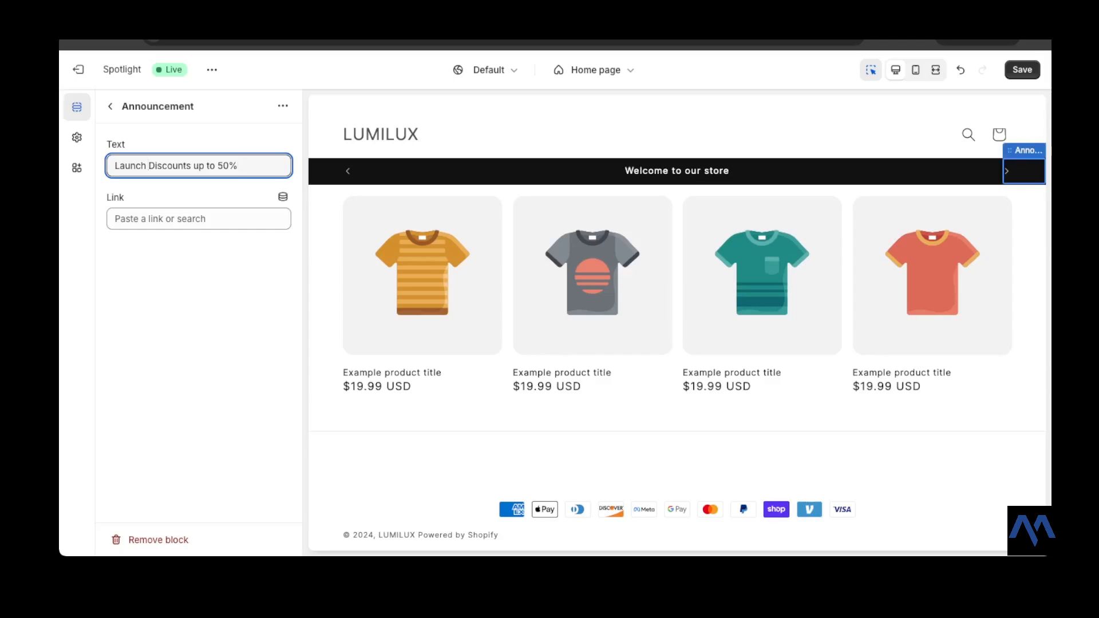
pyautogui.click(239, 166)
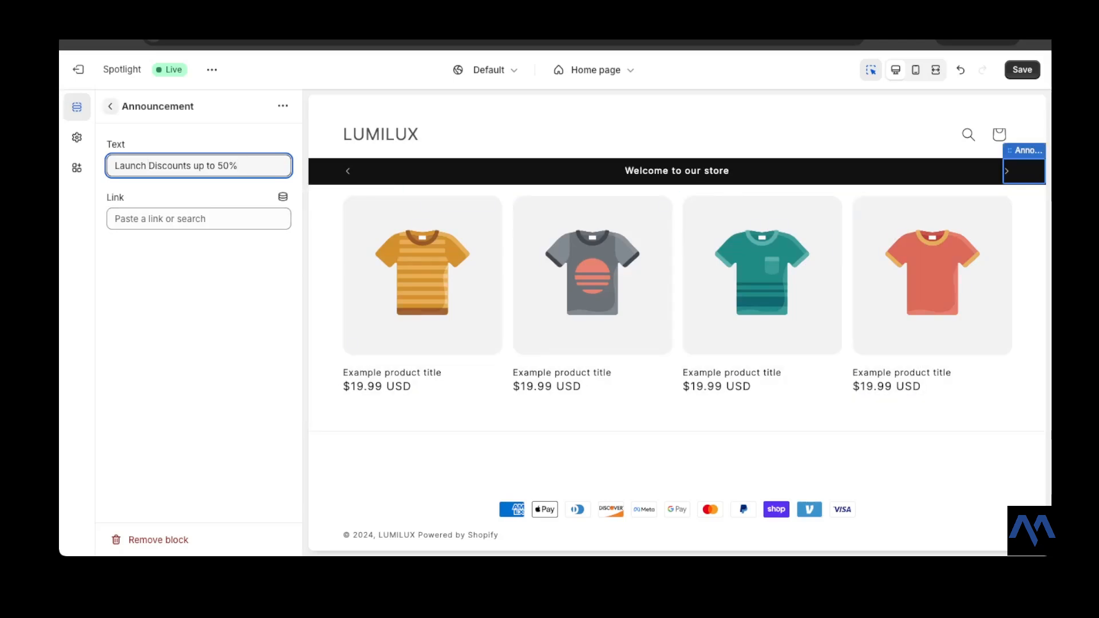
pyautogui.click(110, 107)
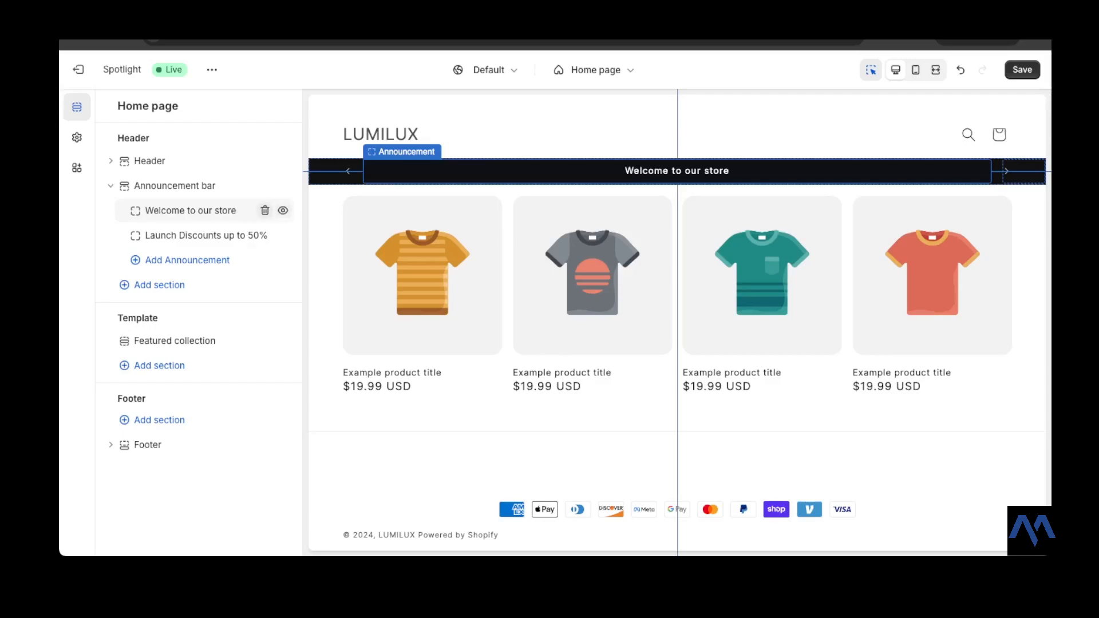
# - Delete the original "Welcome to our store" announcement and save the theme
pyautogui.click(264, 210)
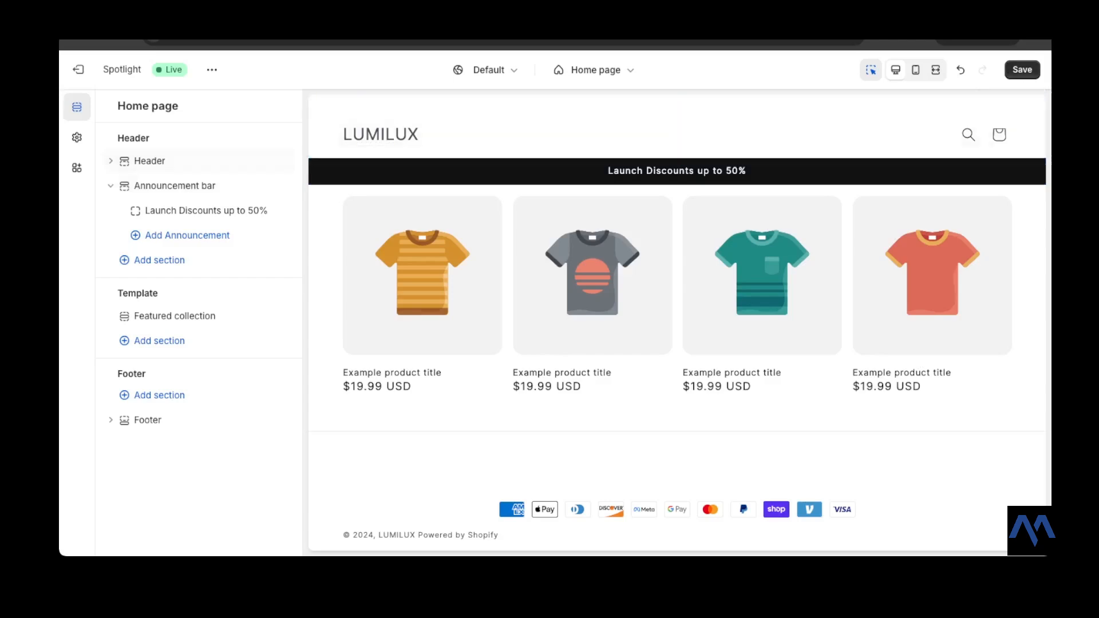
pyautogui.click(1023, 69)
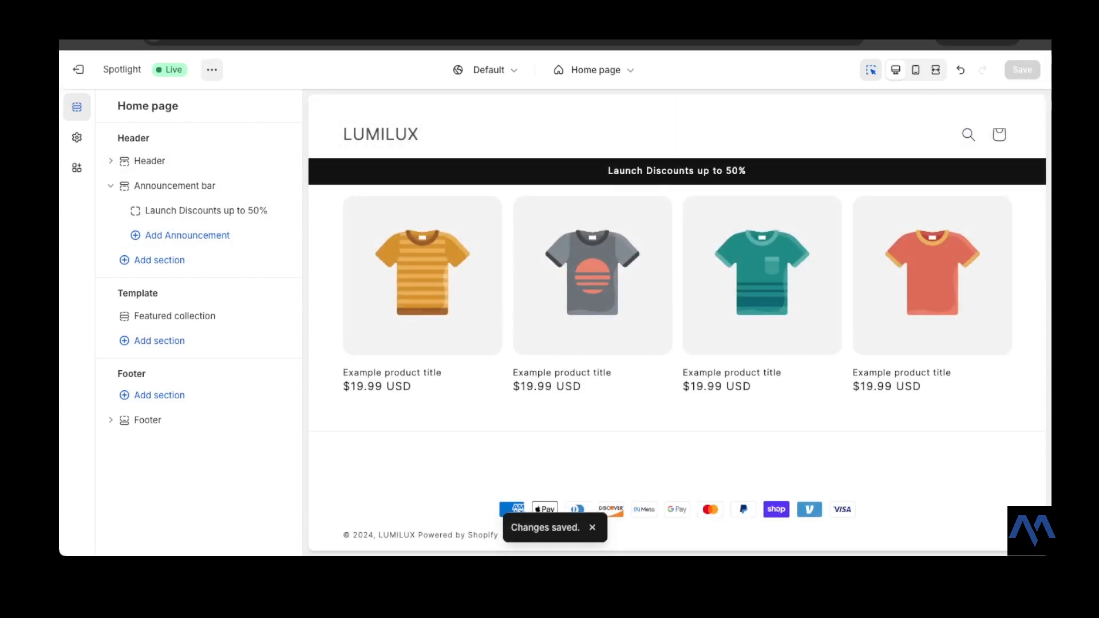
# - Preview the announcement bar in mobile view and switch back to desktop view
pyautogui.click(915, 70)
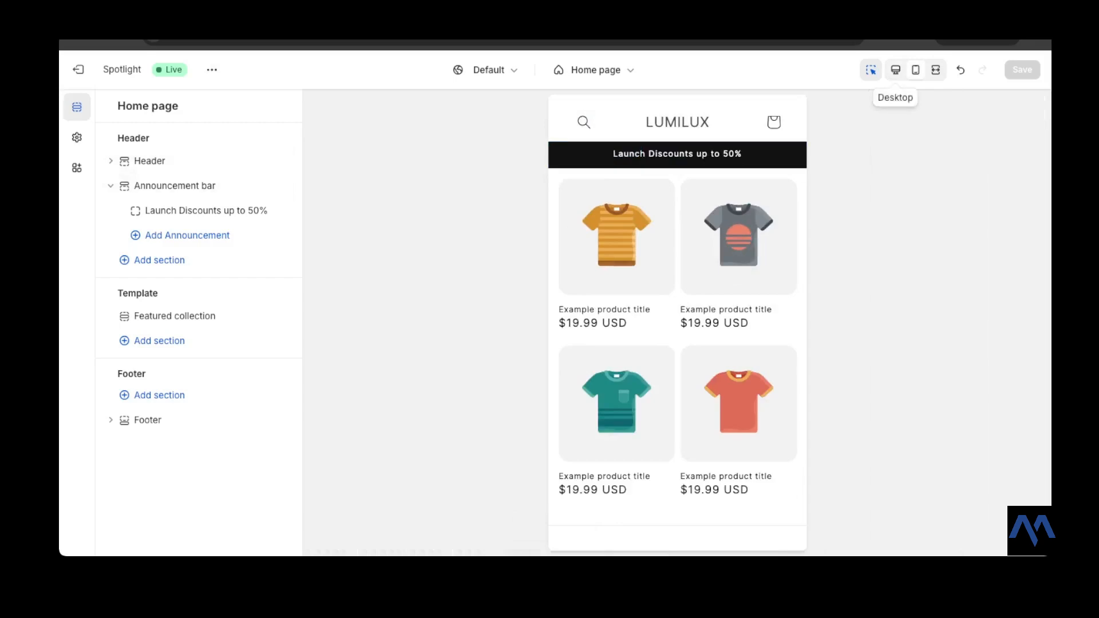
pyautogui.click(895, 69)
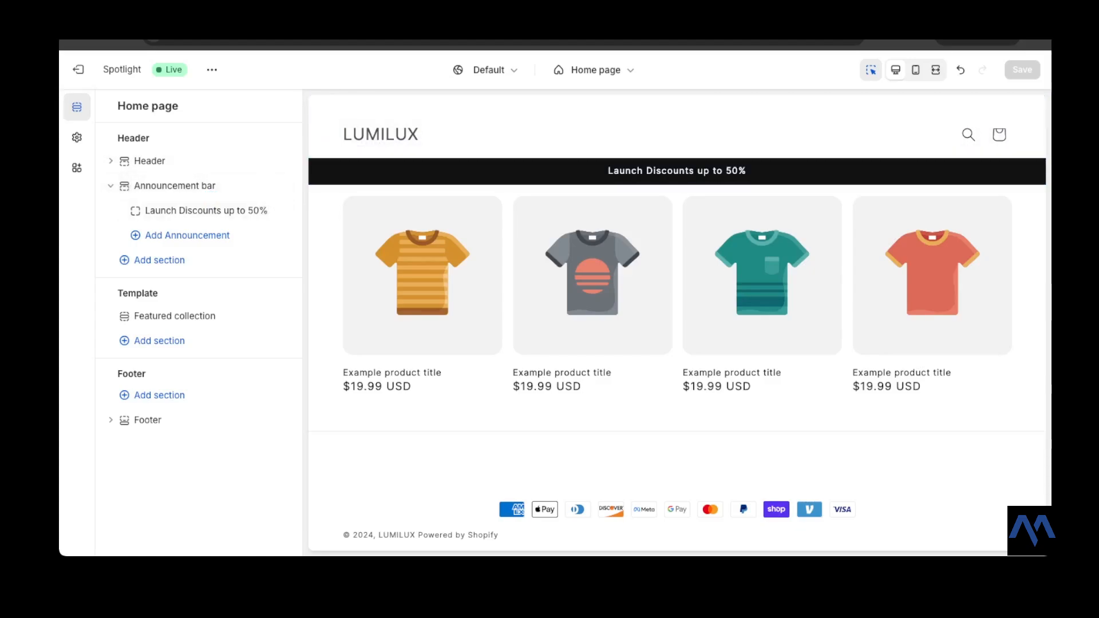
# - Move the Announcement bar section above the Header in the header group
pyautogui.click(111, 185)
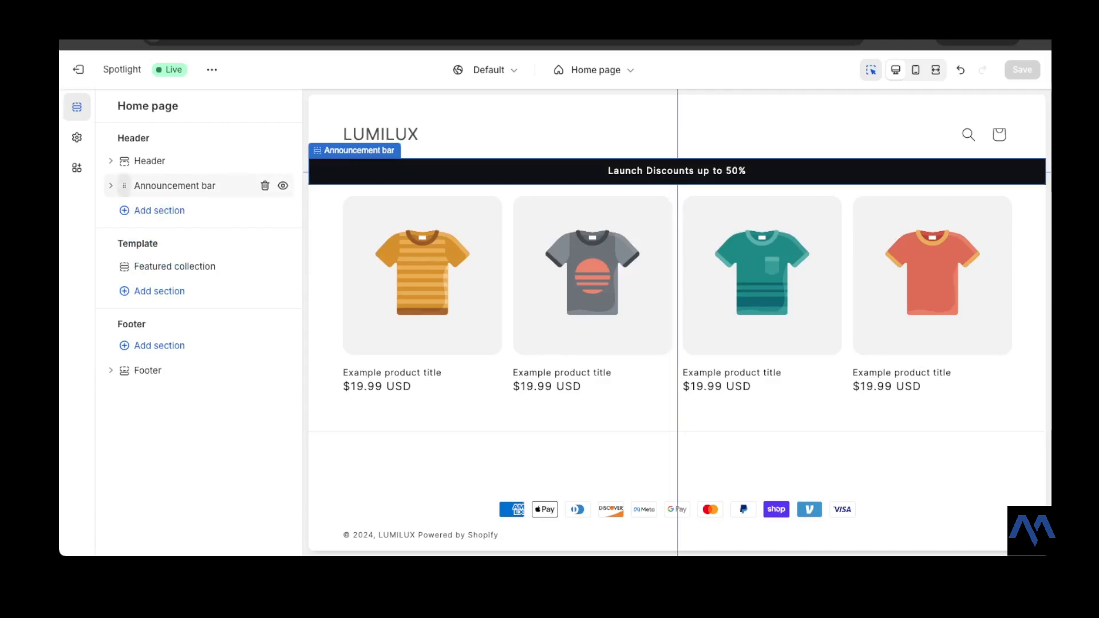
pyautogui.moveTo(125, 185); pyautogui.dragTo(141, 160)
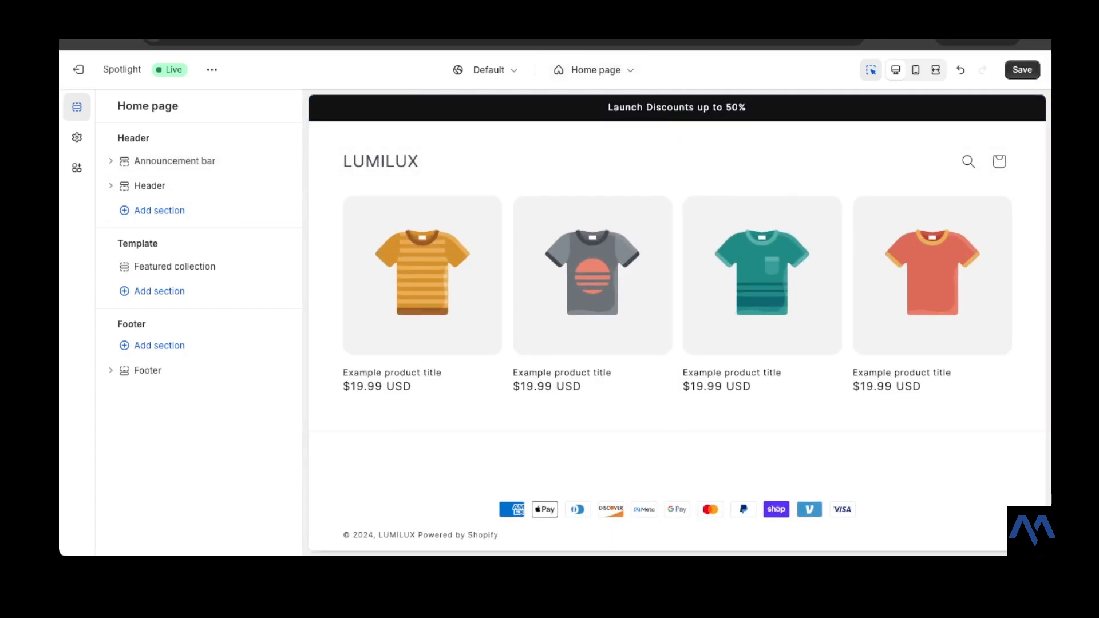
pyautogui.click(211, 70)
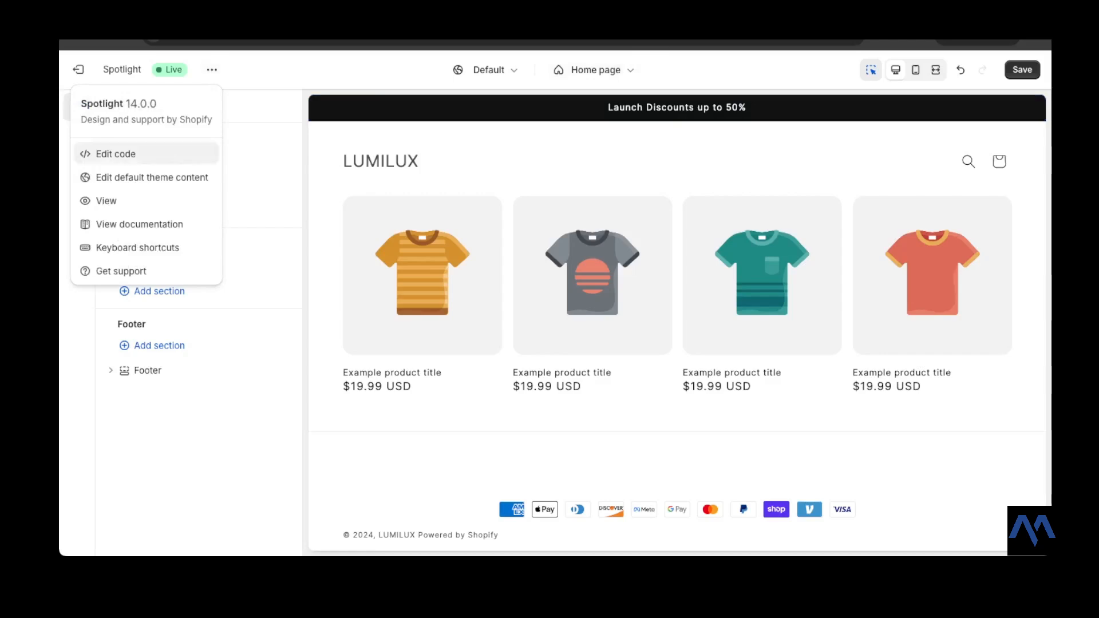
pyautogui.click(106, 200)
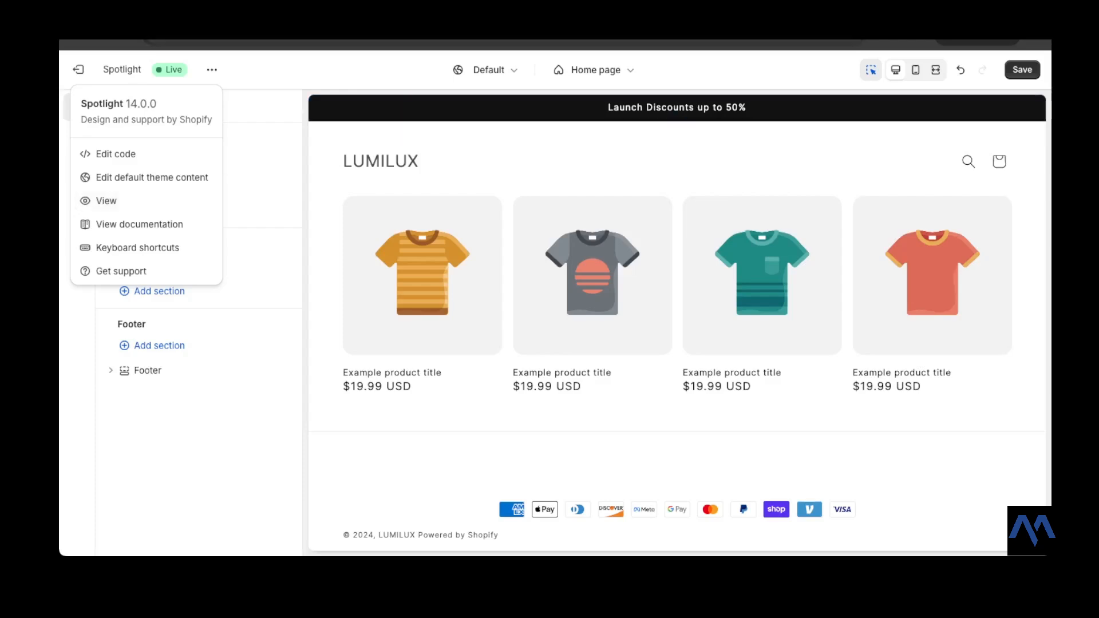
pyautogui.click(106, 200)
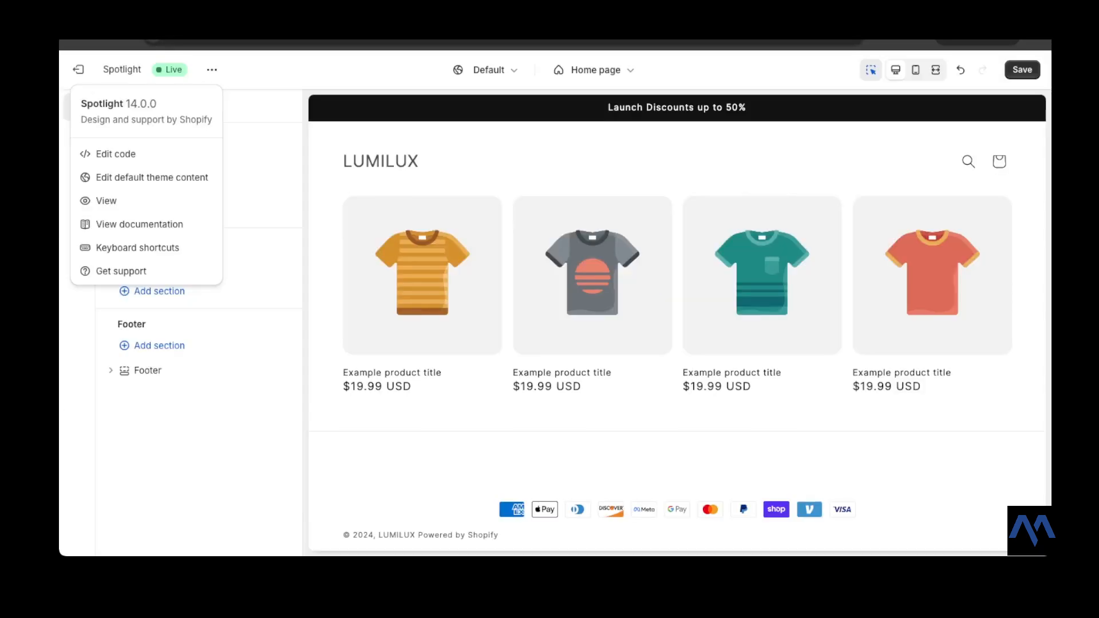
pyautogui.click(208, 357)
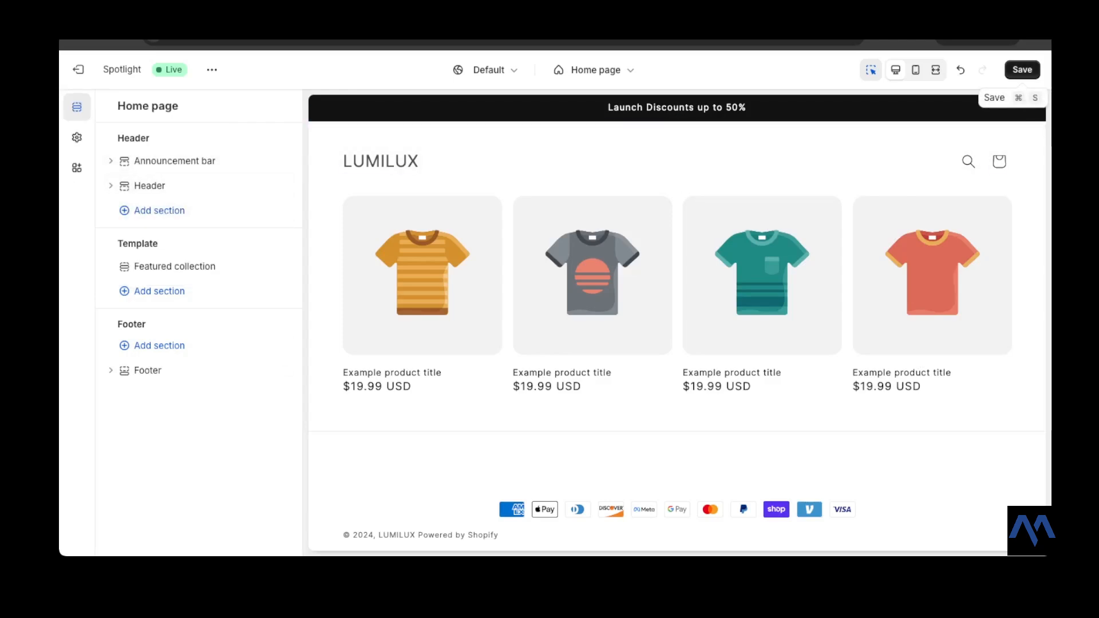
# - Save the changes and view the live storefront in a new tab before returning to the editor
pyautogui.click(1022, 69)
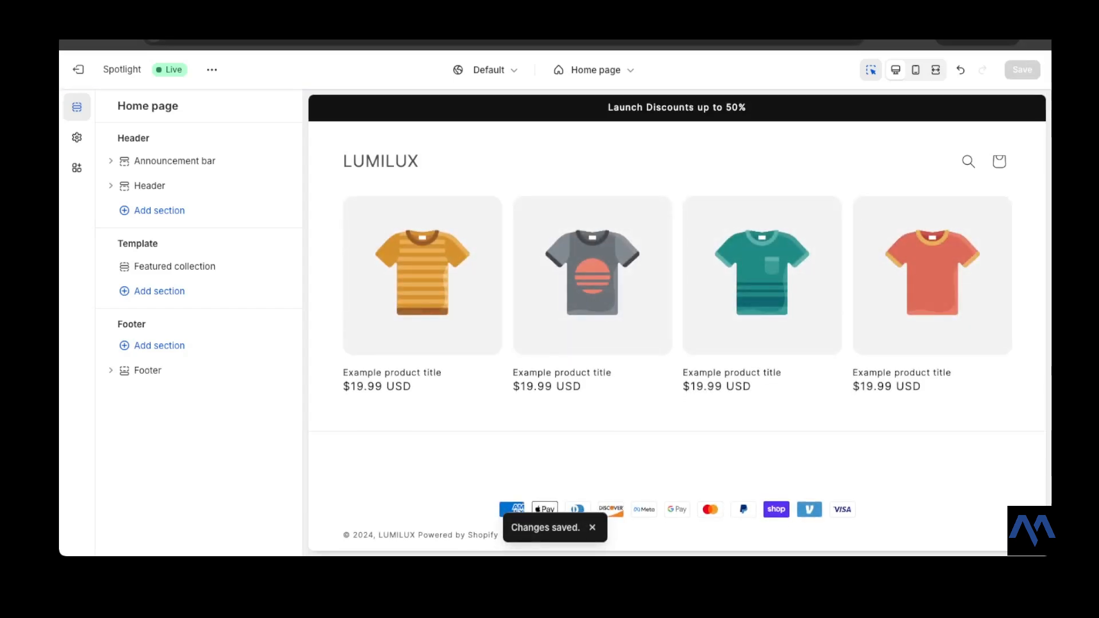
pyautogui.click(212, 69)
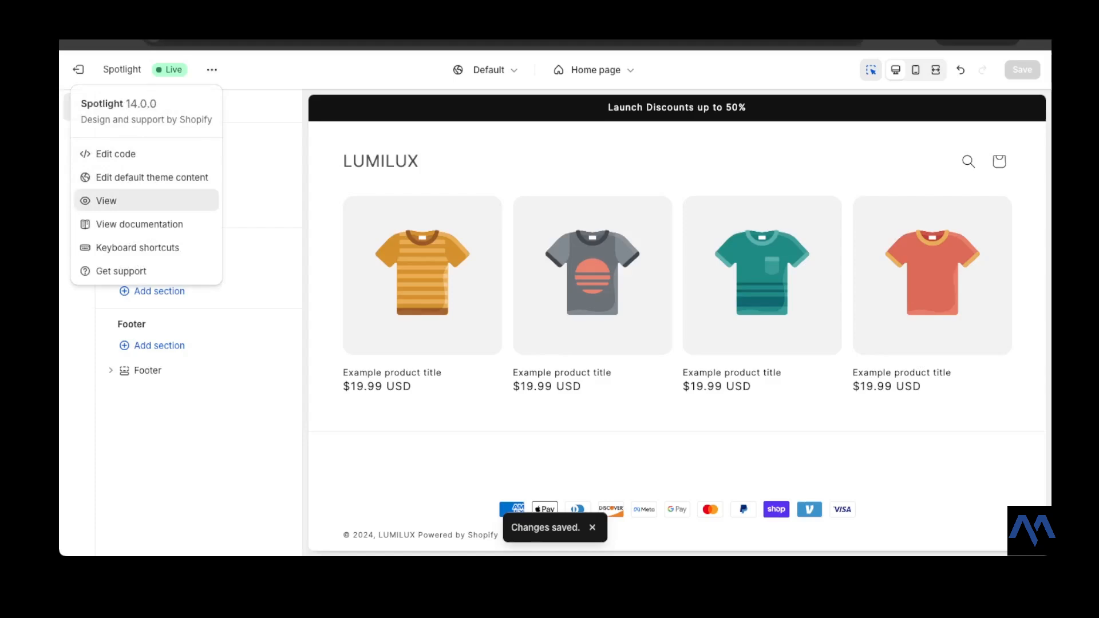
pyautogui.click(106, 201)
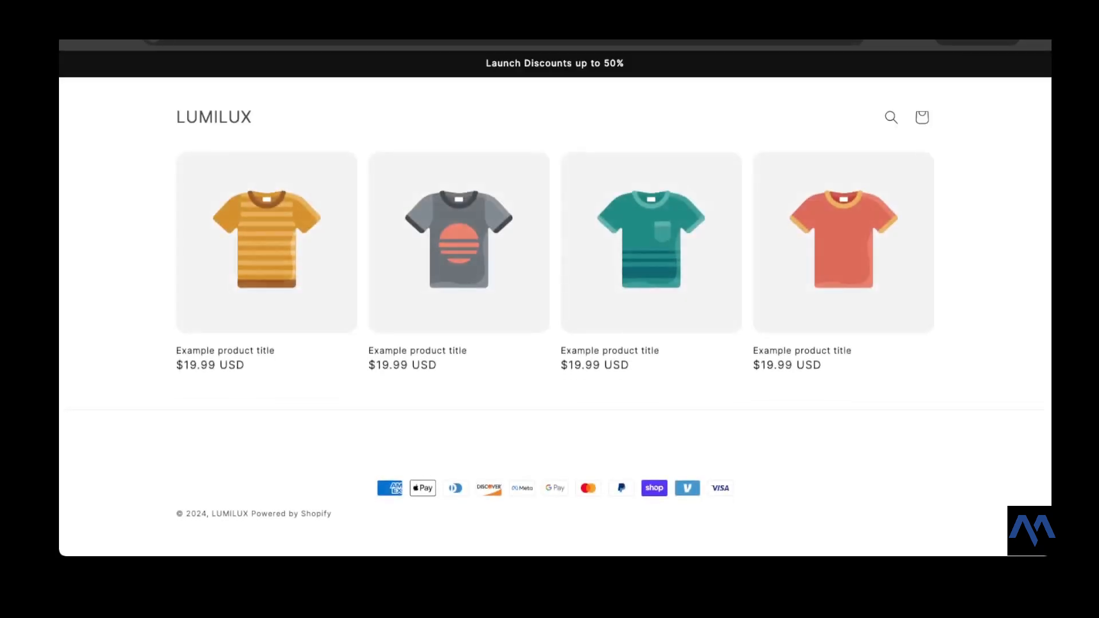
pyautogui.hotkey('ctrl', 'shift', 'Tab')
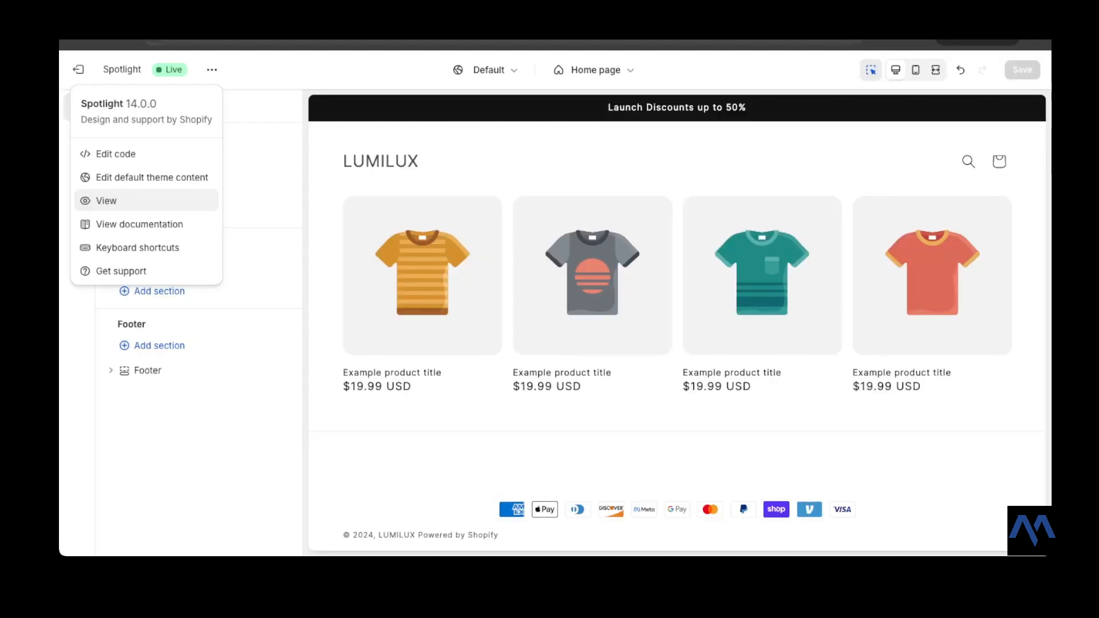
pyautogui.press('Escape')
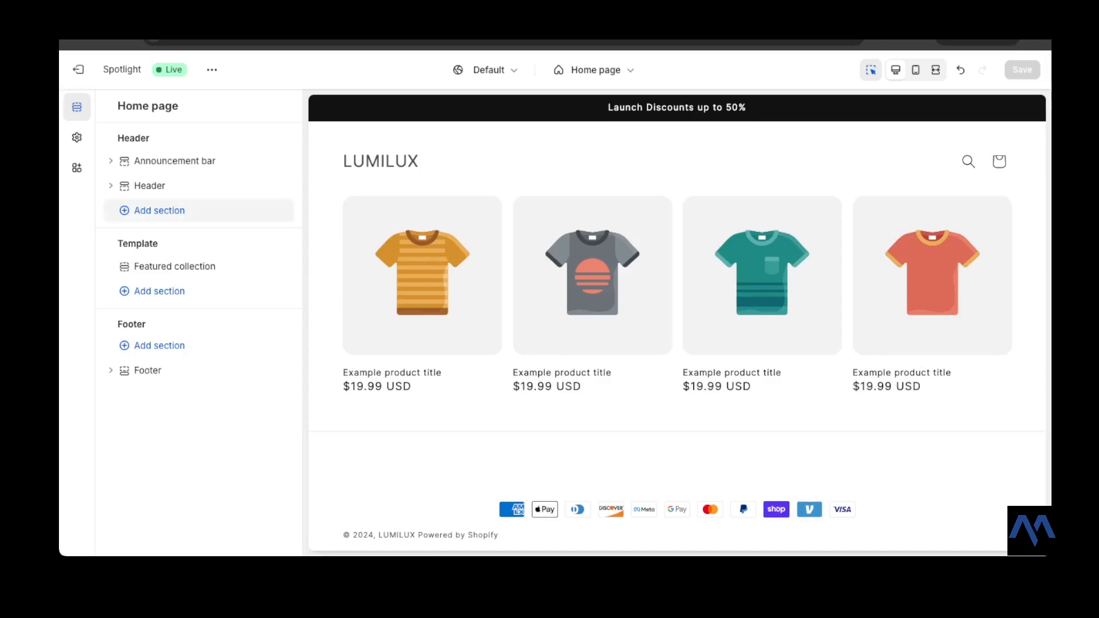
pyautogui.click(159, 210)
pyautogui.click(159, 210)
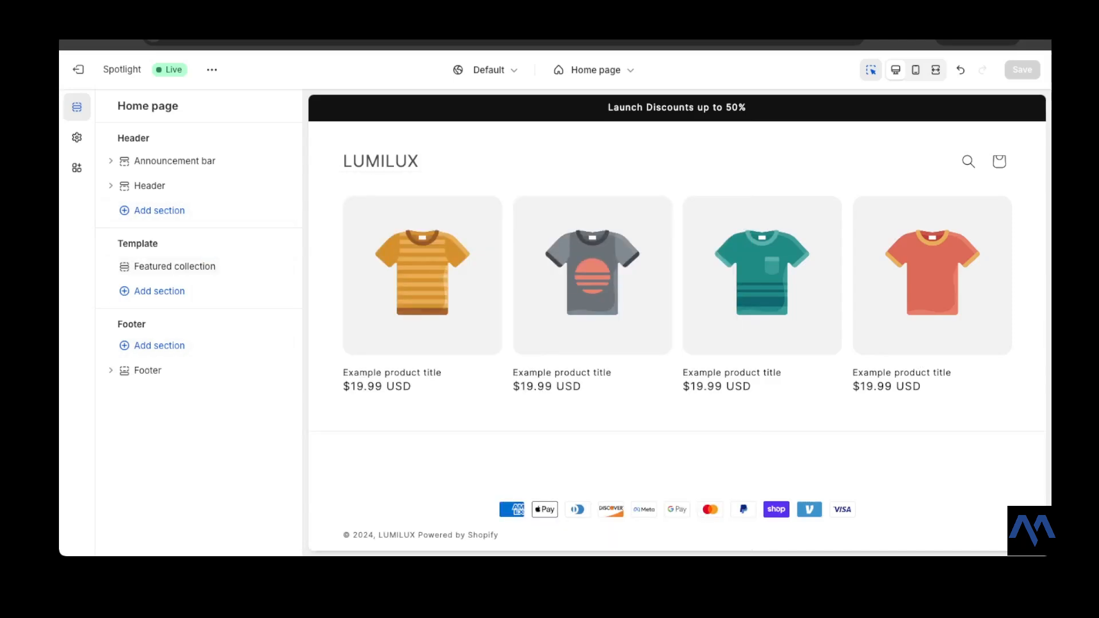
# - Add a Slideshow section to the home page template
pyautogui.moveTo(208, 278)
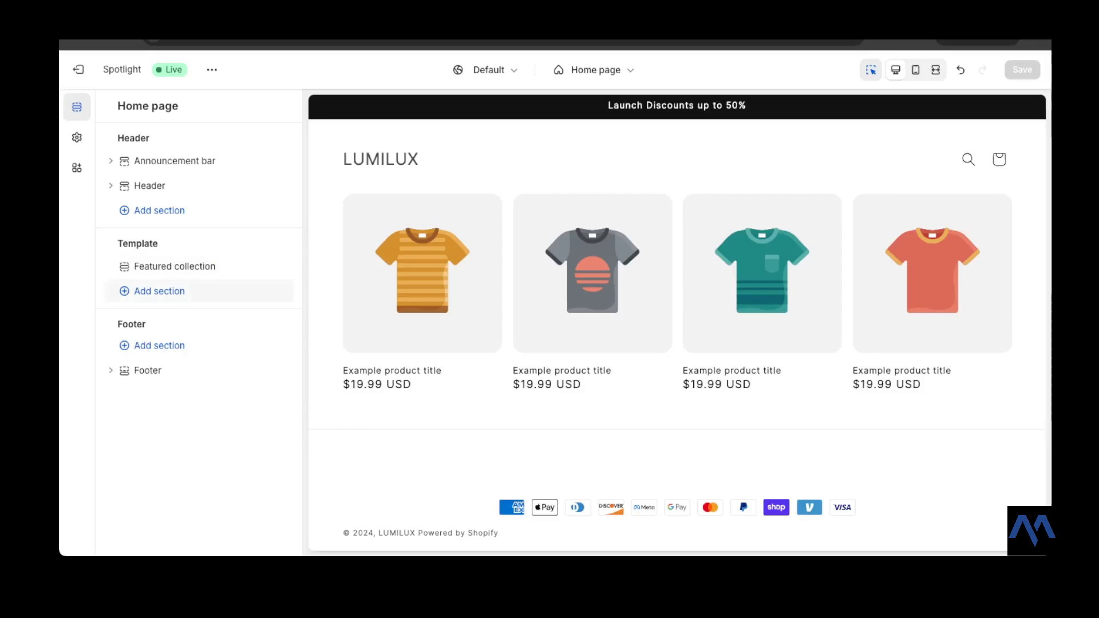
pyautogui.click(159, 291)
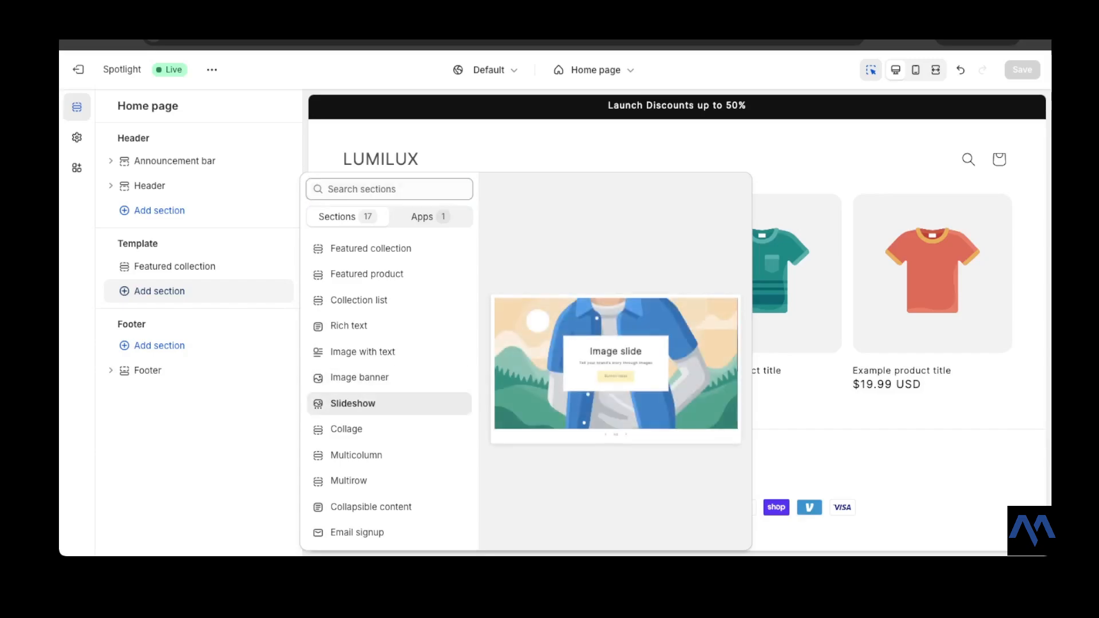
pyautogui.click(353, 403)
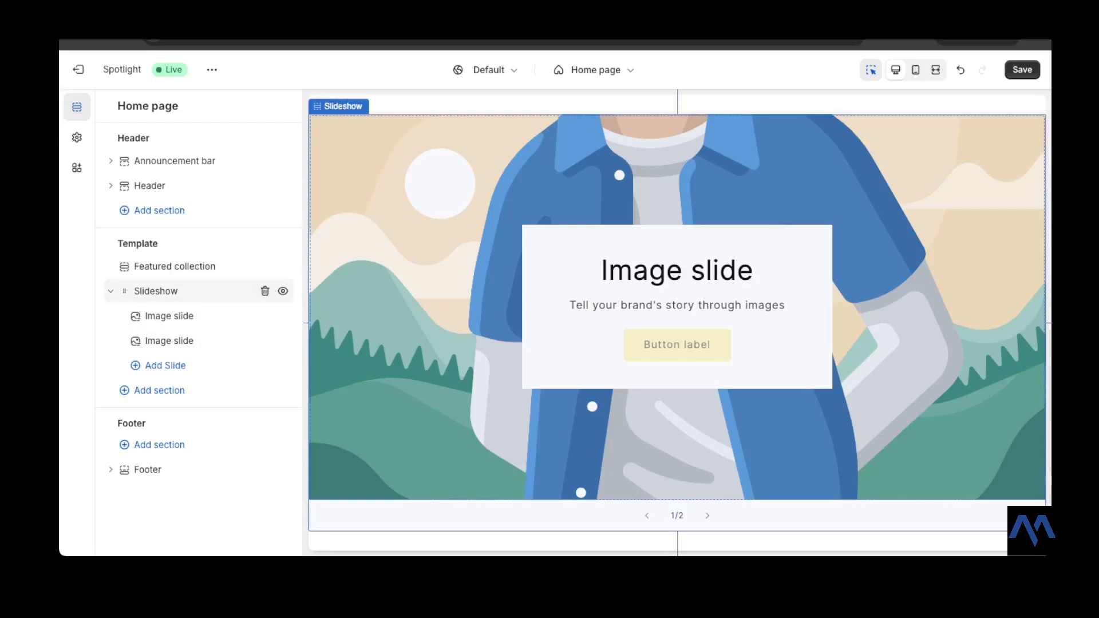
# - Open the slideshow's settings and set its pagination style to Dots
pyautogui.click(172, 290)
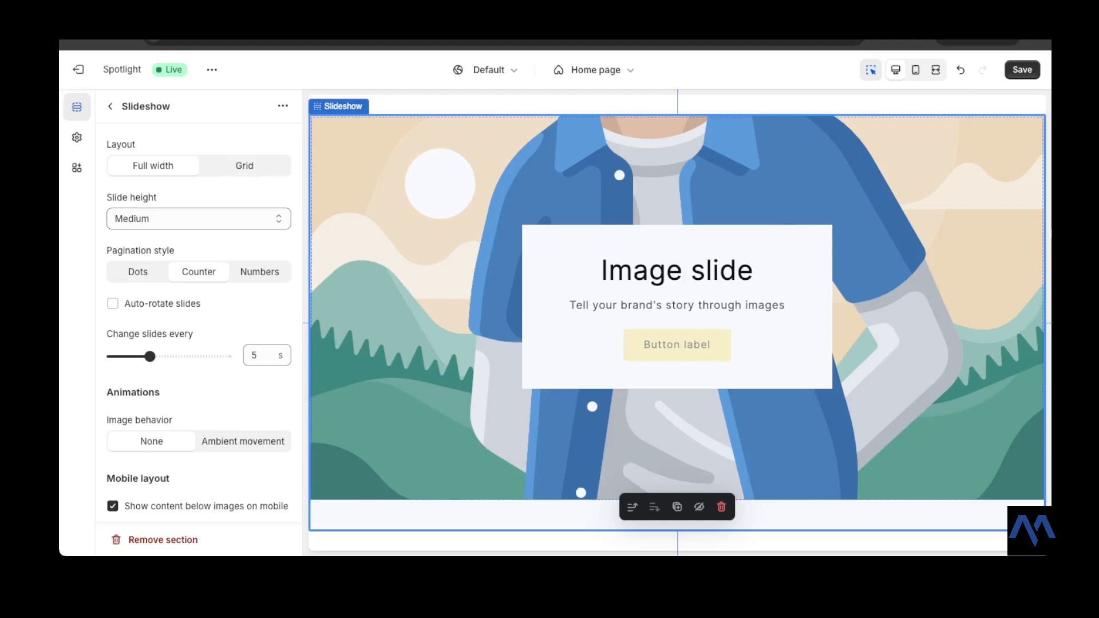
pyautogui.scroll(-1, 198, 304)
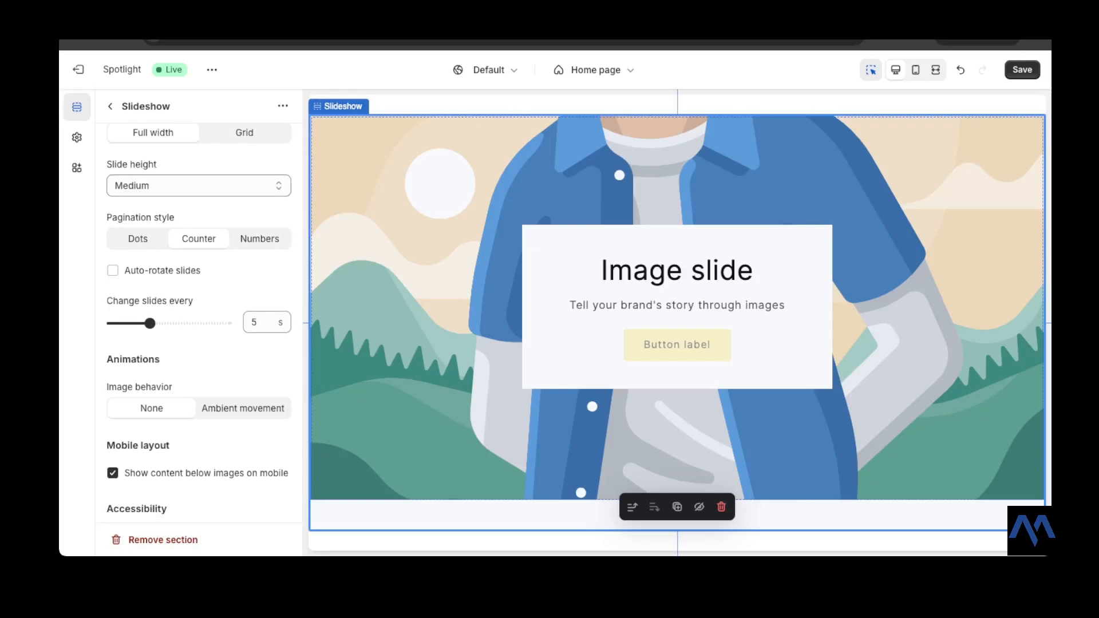
pyautogui.click(138, 238)
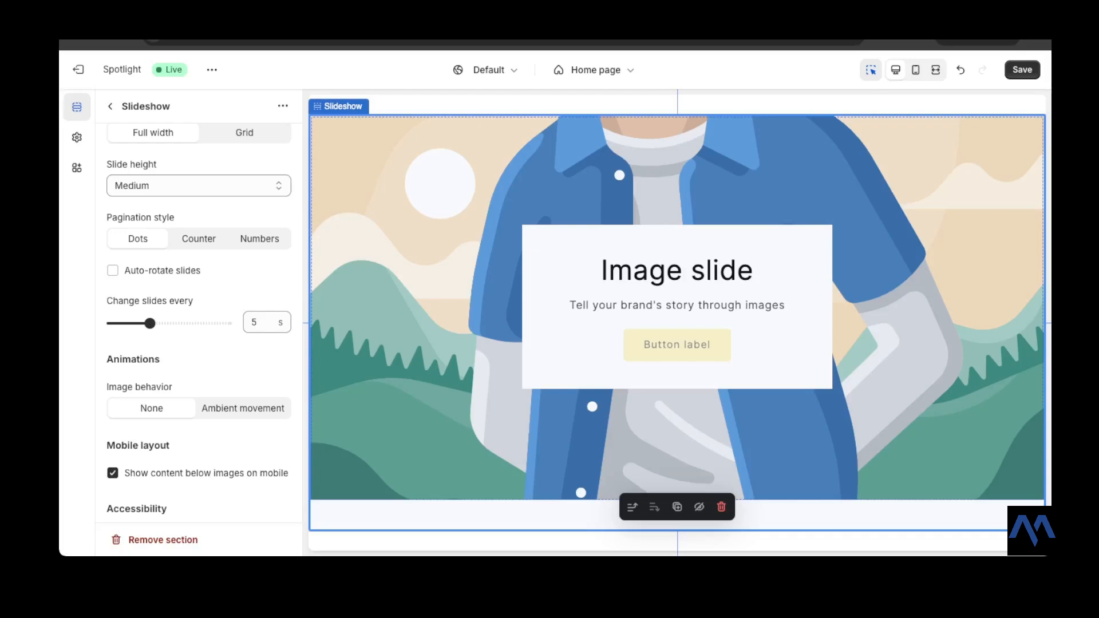
# - Turn on auto-rotate slides for the slideshow
pyautogui.scroll(-1, 198, 324)
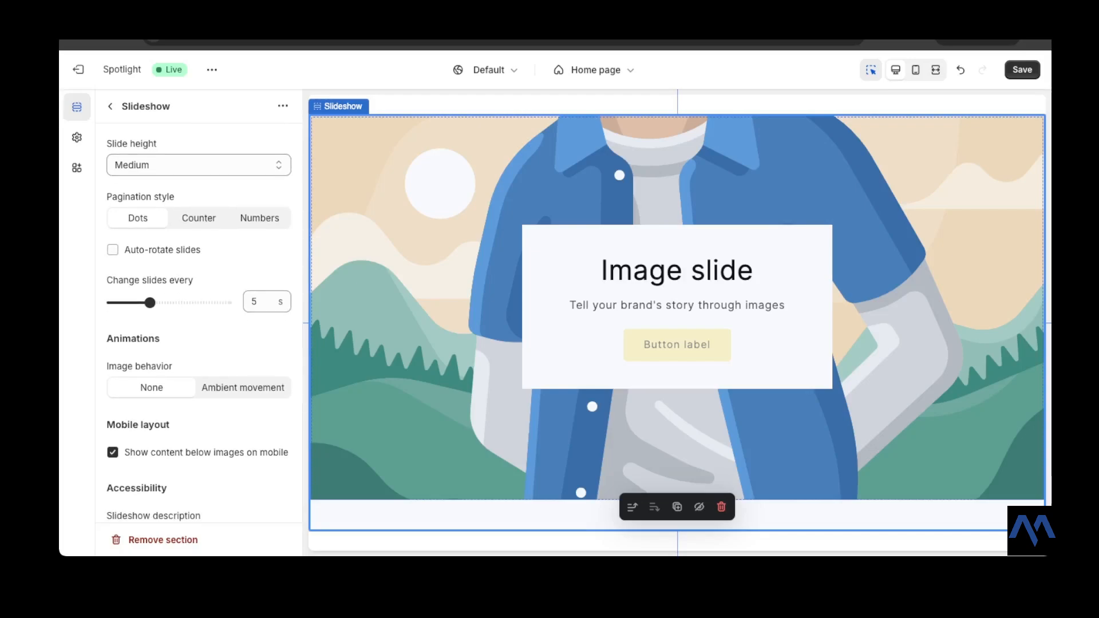
pyautogui.click(113, 250)
pyautogui.click(259, 302)
# - Preview the slideshow in mobile view and switch back to desktop view
pyautogui.scroll(-3, 199, 323)
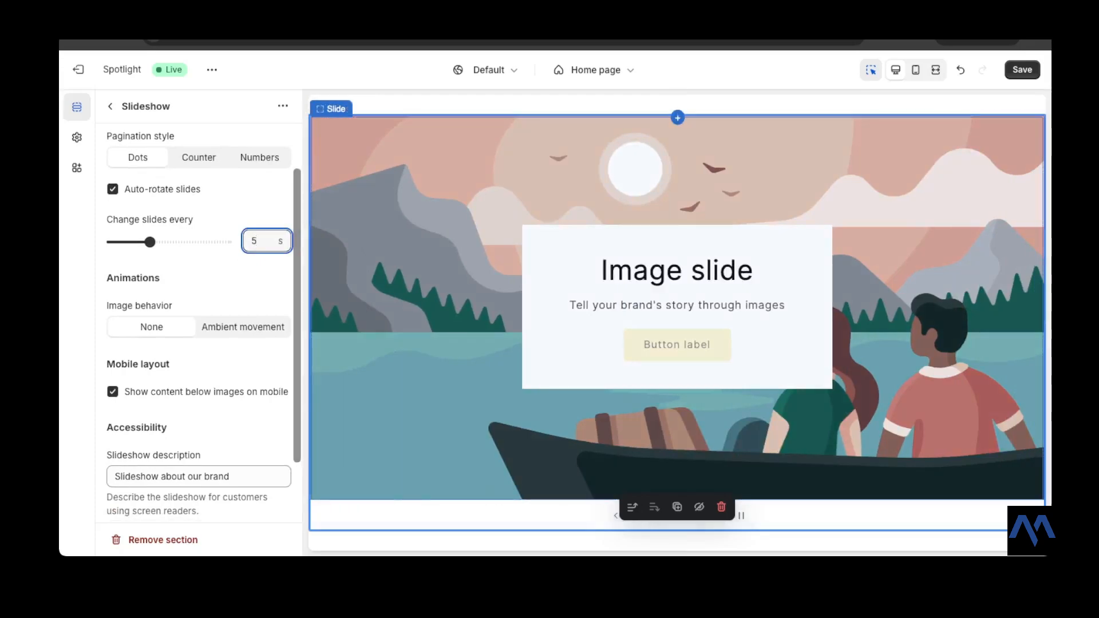
pyautogui.scroll(-1, 198, 323)
pyautogui.scroll(-1, 199, 324)
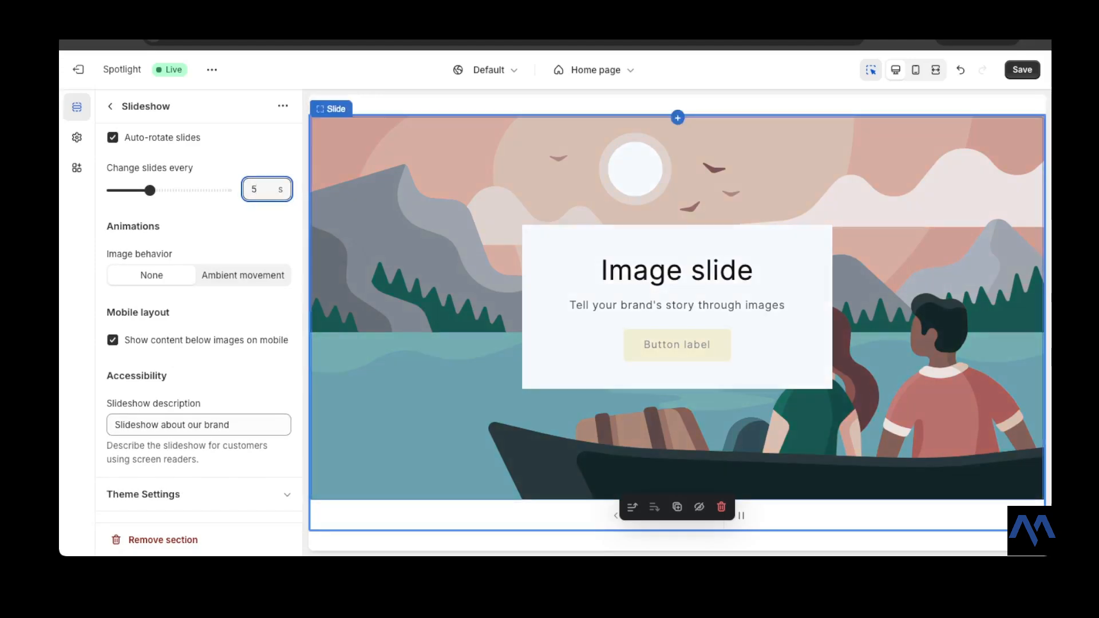
pyautogui.click(915, 69)
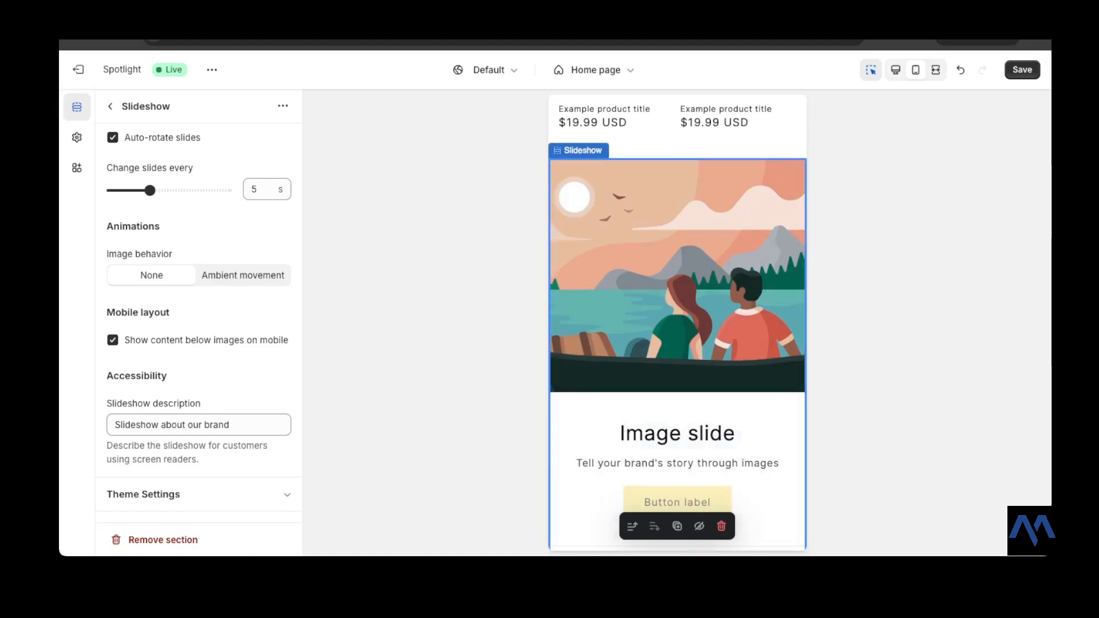
pyautogui.click(896, 70)
# - Change the slideshow description to "Slideshow about Lumilux"
pyautogui.scroll(-1, 198, 323)
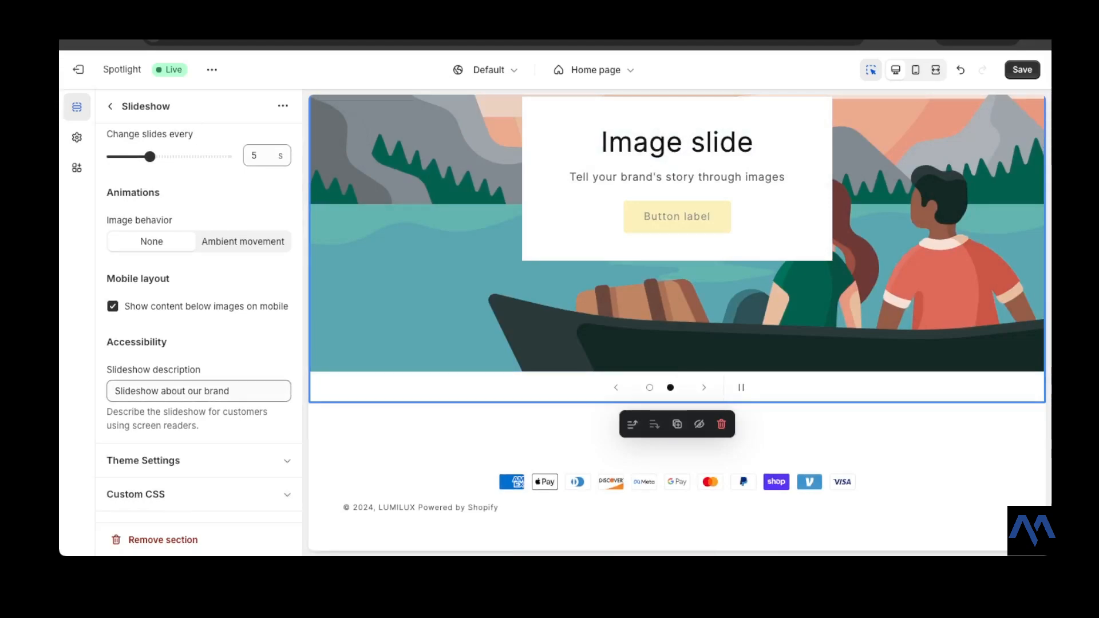
pyautogui.moveTo(230, 392); pyautogui.dragTo(202, 392)
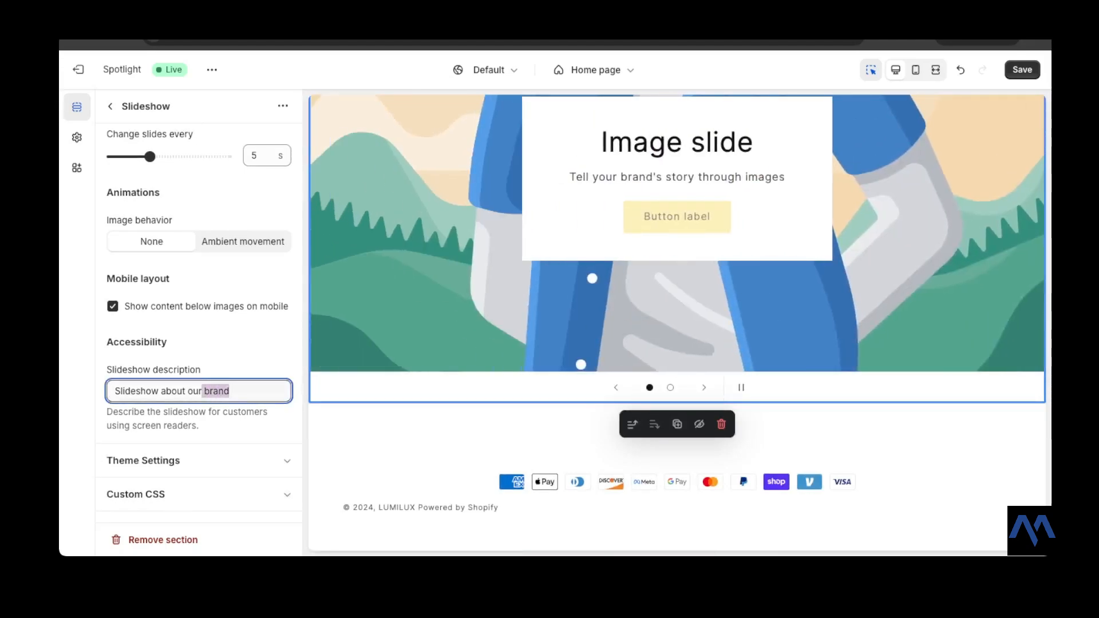
pyautogui.press('BackSpace')
pyautogui.press('BackSpace')
pyautogui.press('BackSpace')
pyautogui.press('BackSpace')
pyautogui.write('Lum')
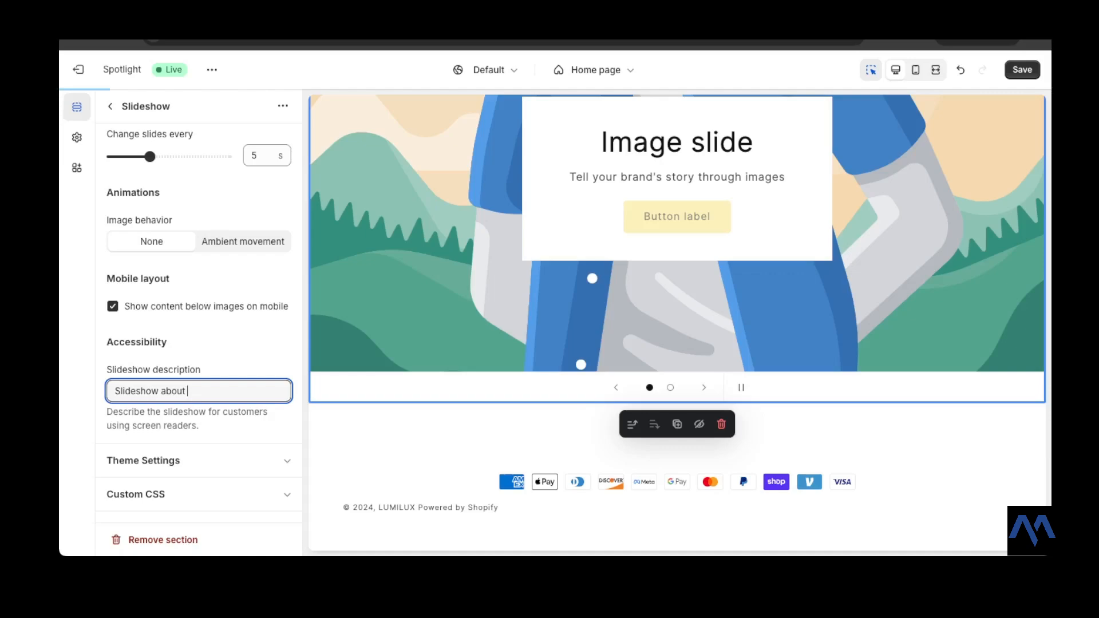
pyautogui.write('il')
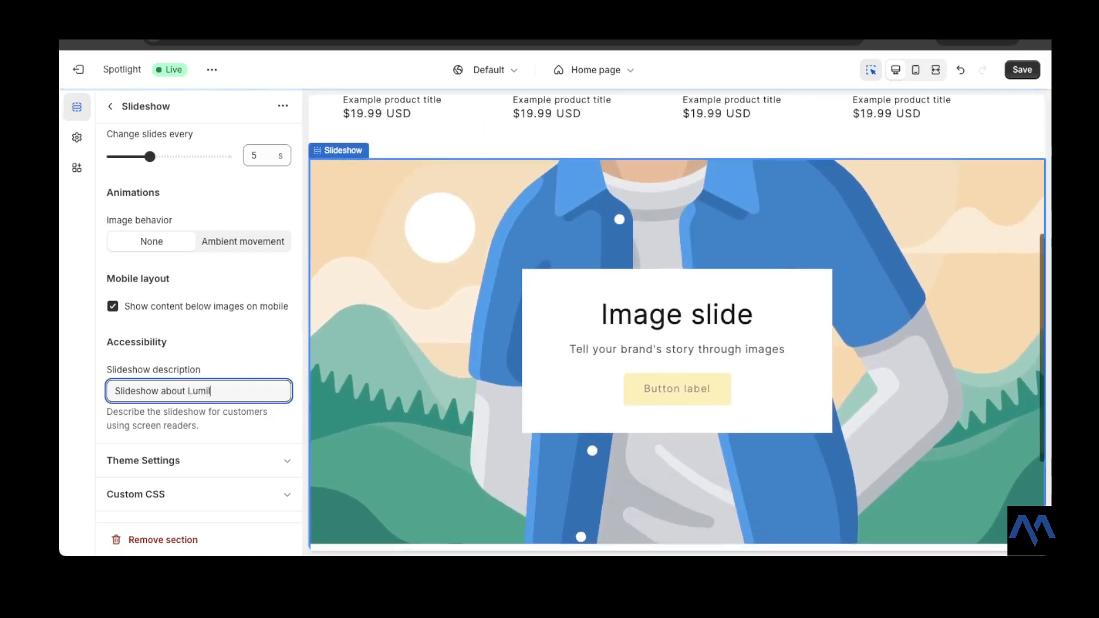
pyautogui.write('ux')
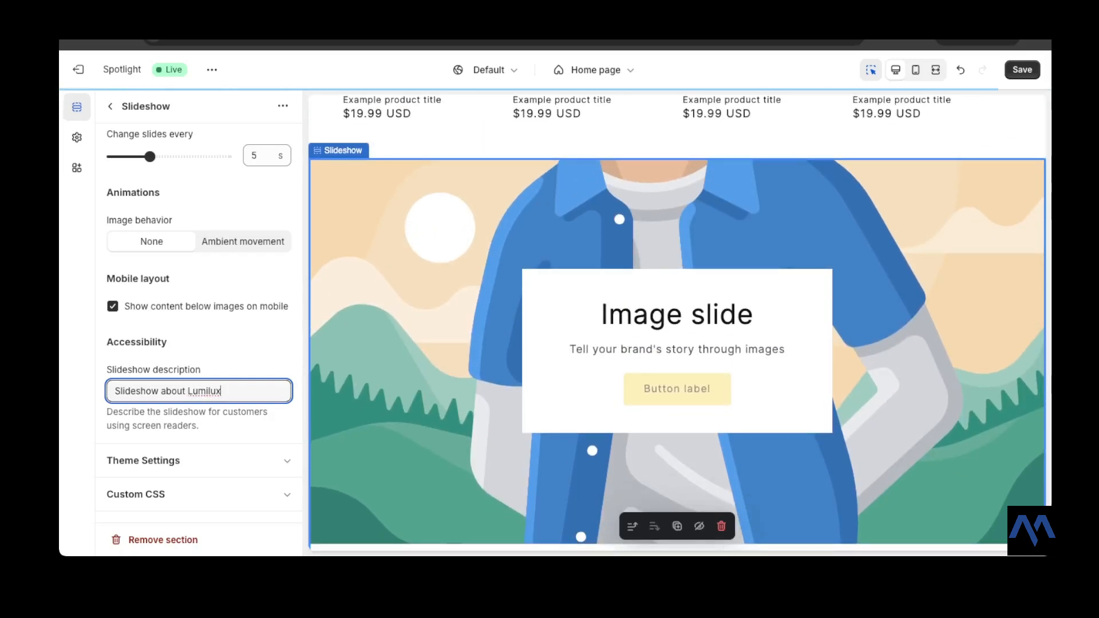
# - Save the theme changes and return to the home page section list
pyautogui.scroll(4, 198, 314)
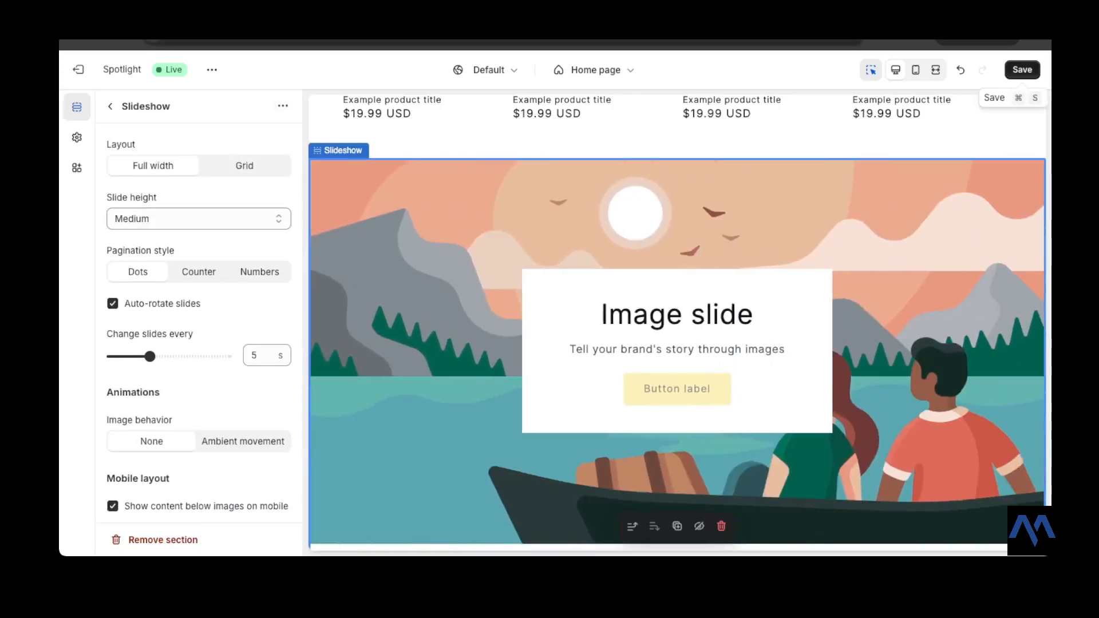
pyautogui.click(1022, 69)
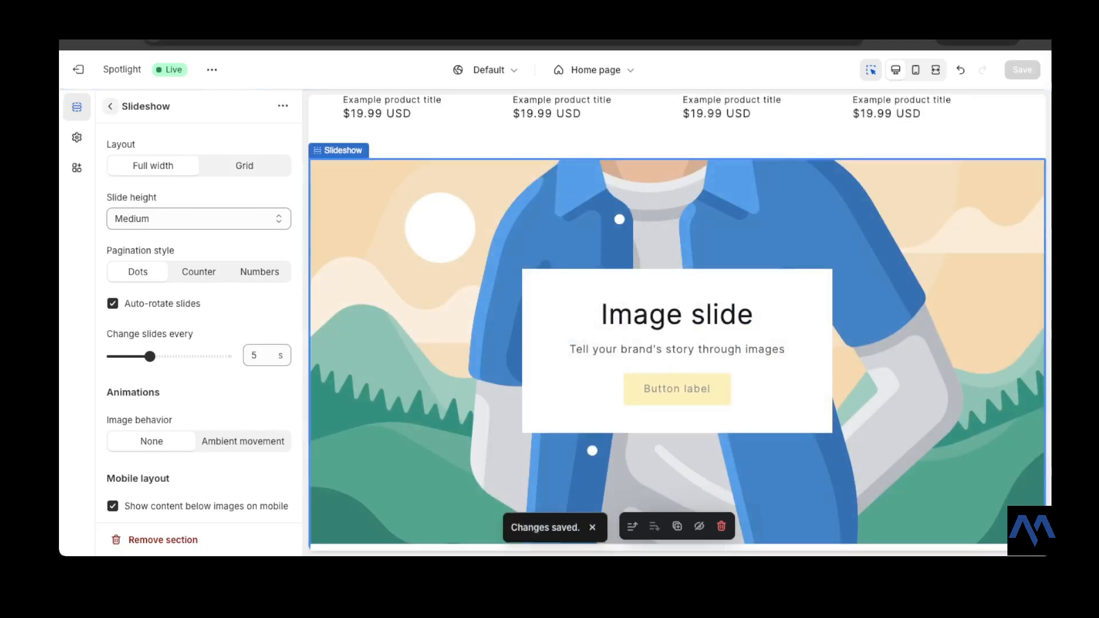
pyautogui.click(111, 106)
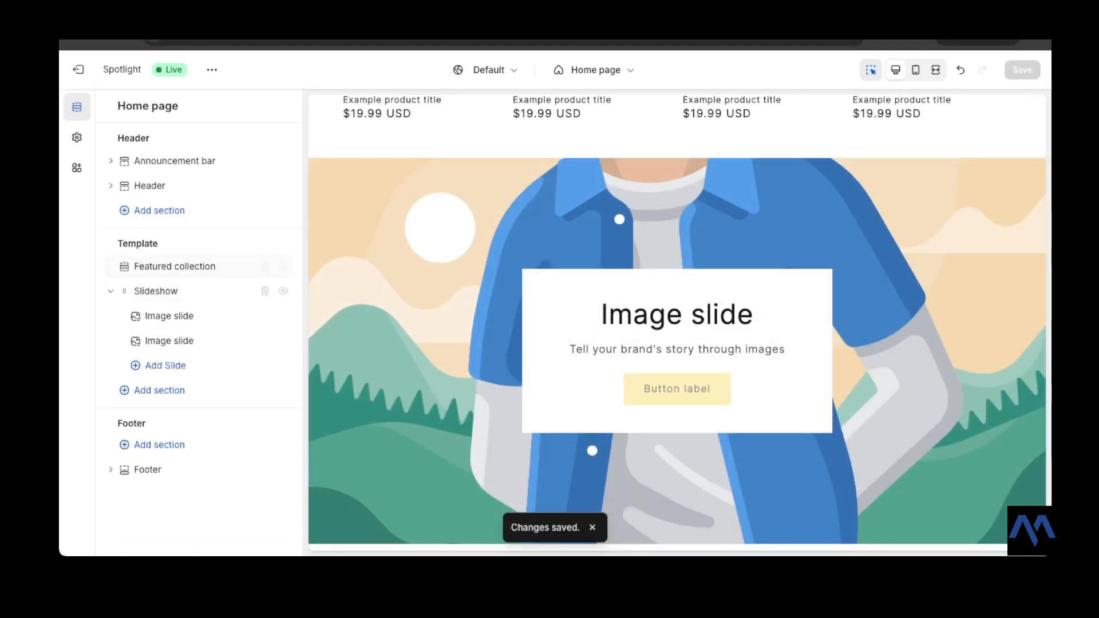
# - Open the first image slide and search the free images for "jewel"
pyautogui.moveTo(156, 292)
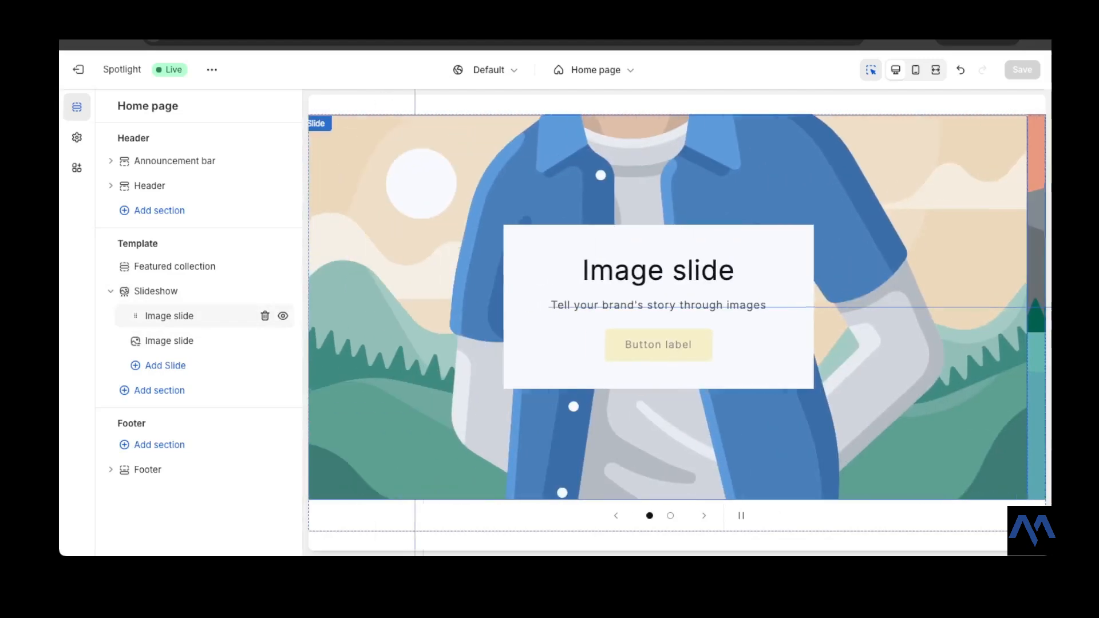
pyautogui.click(168, 316)
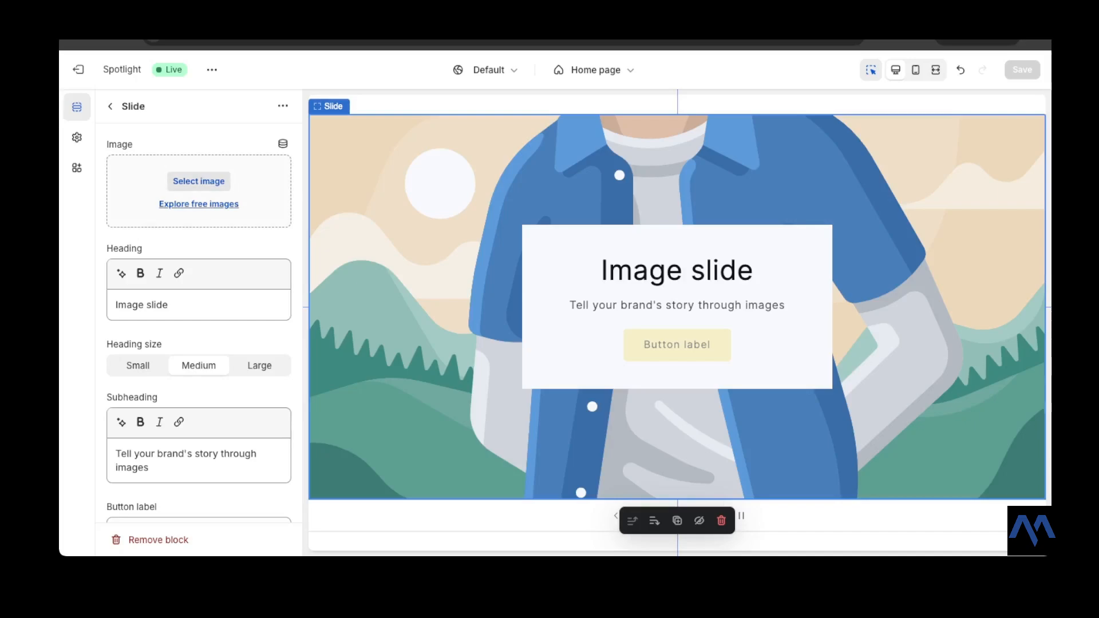
pyautogui.click(198, 204)
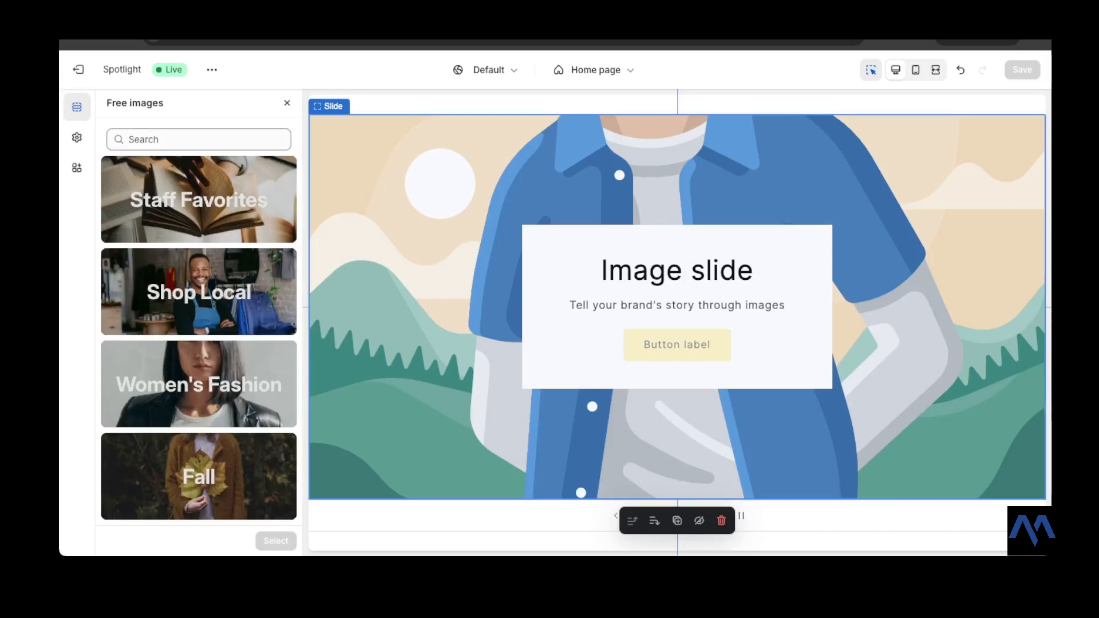
pyautogui.click(199, 139)
pyautogui.write('je')
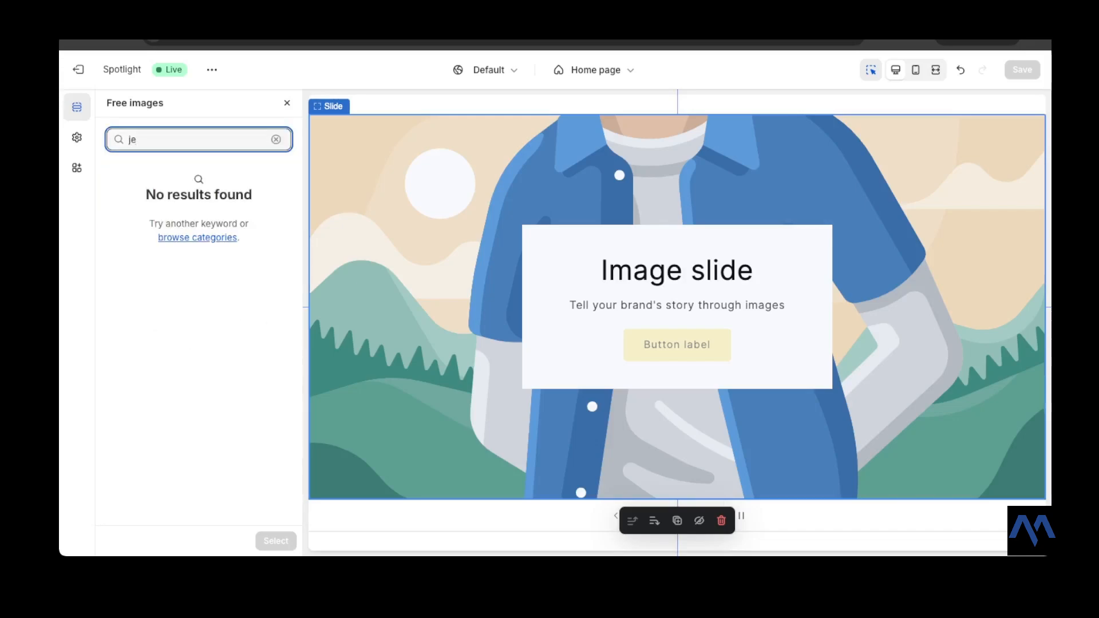
pyautogui.write('w')
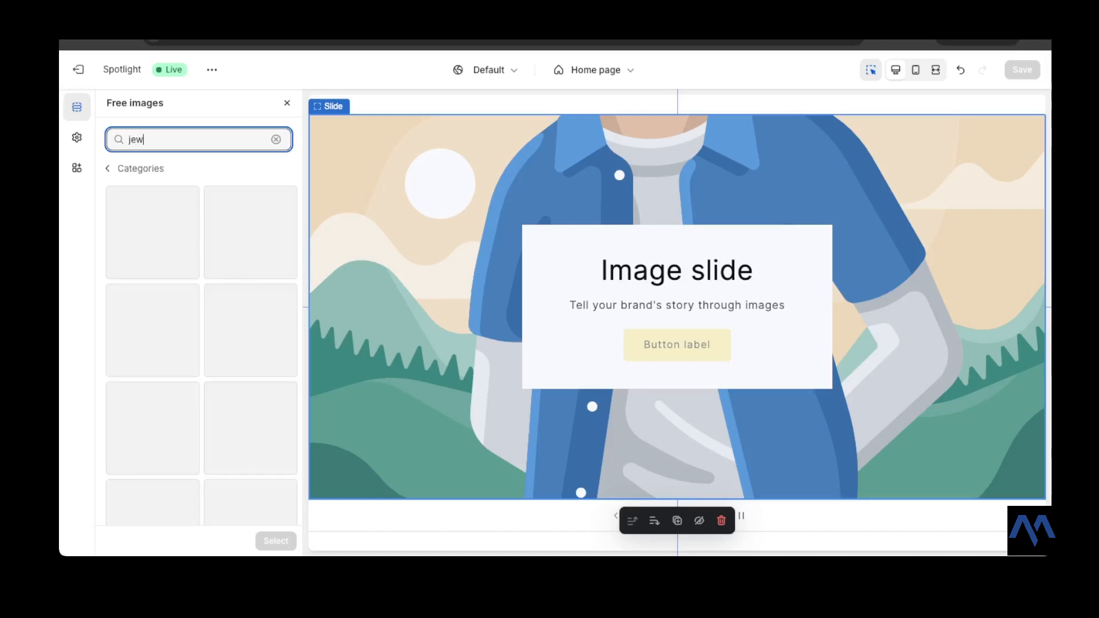
pyautogui.write('el')
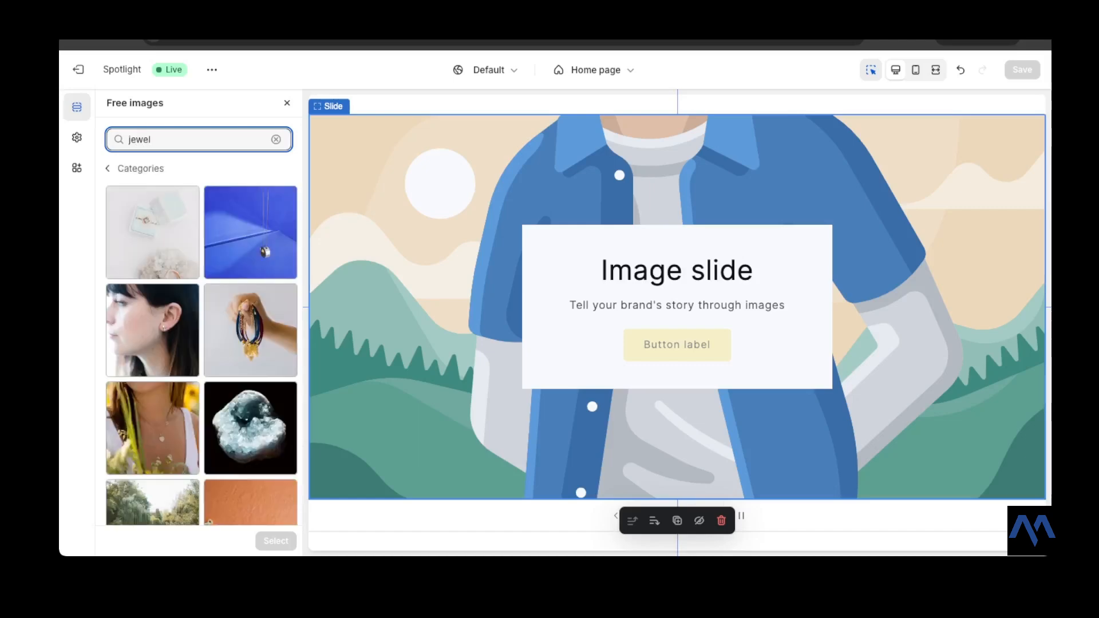
# - Select the engagement ring in a blue box photo as the first slide's image
pyautogui.scroll(-3, 202, 321)
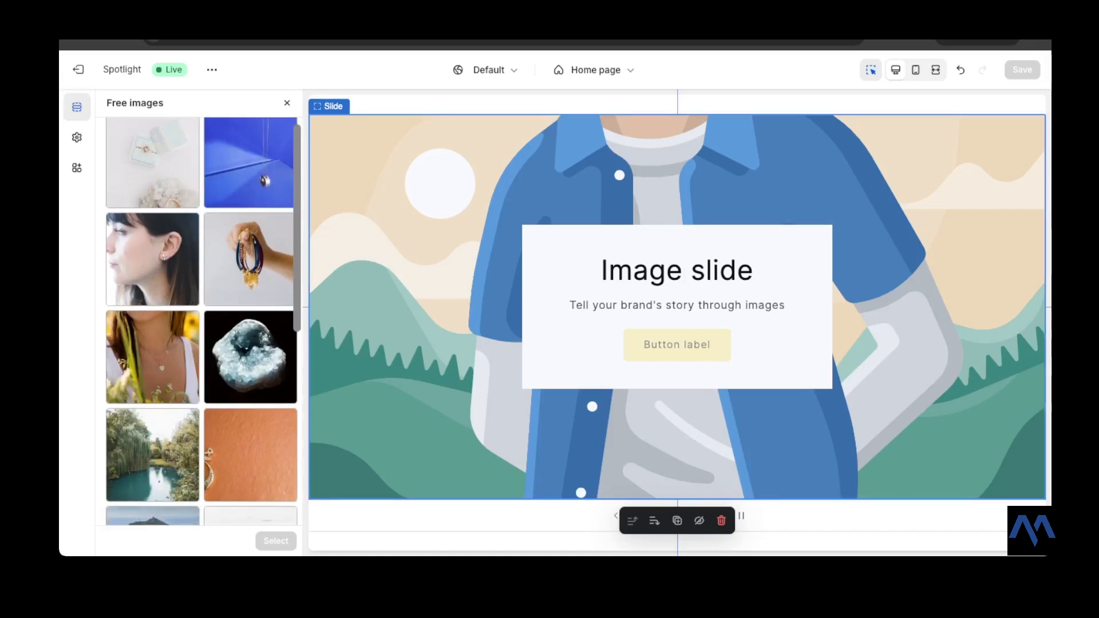
pyautogui.scroll(-3, 202, 321)
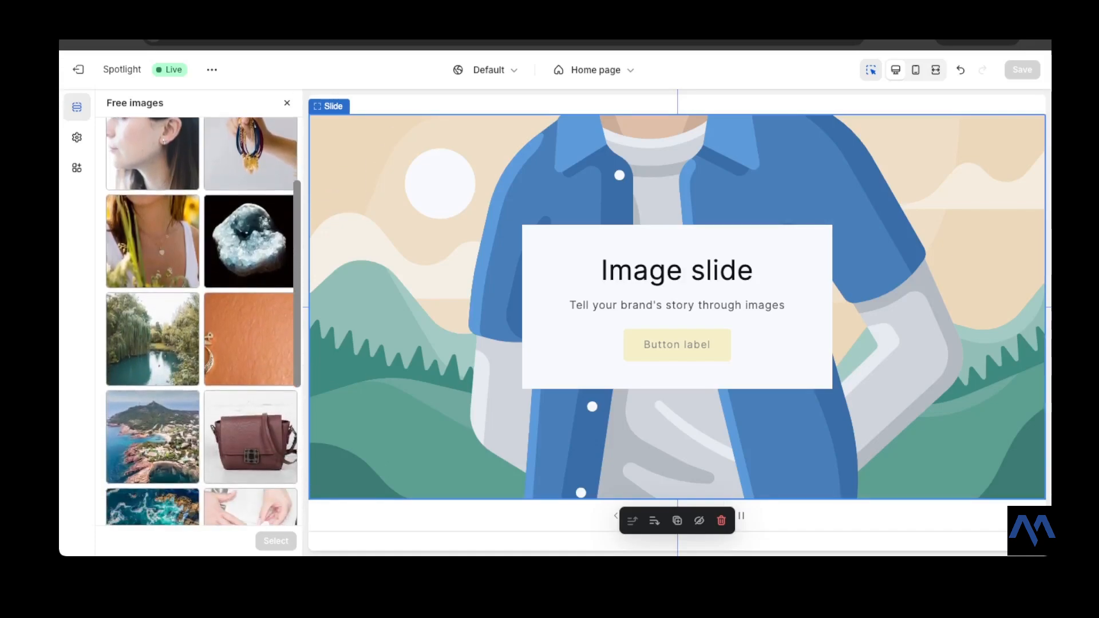
pyautogui.scroll(5, 202, 321)
pyautogui.scroll(2, 202, 320)
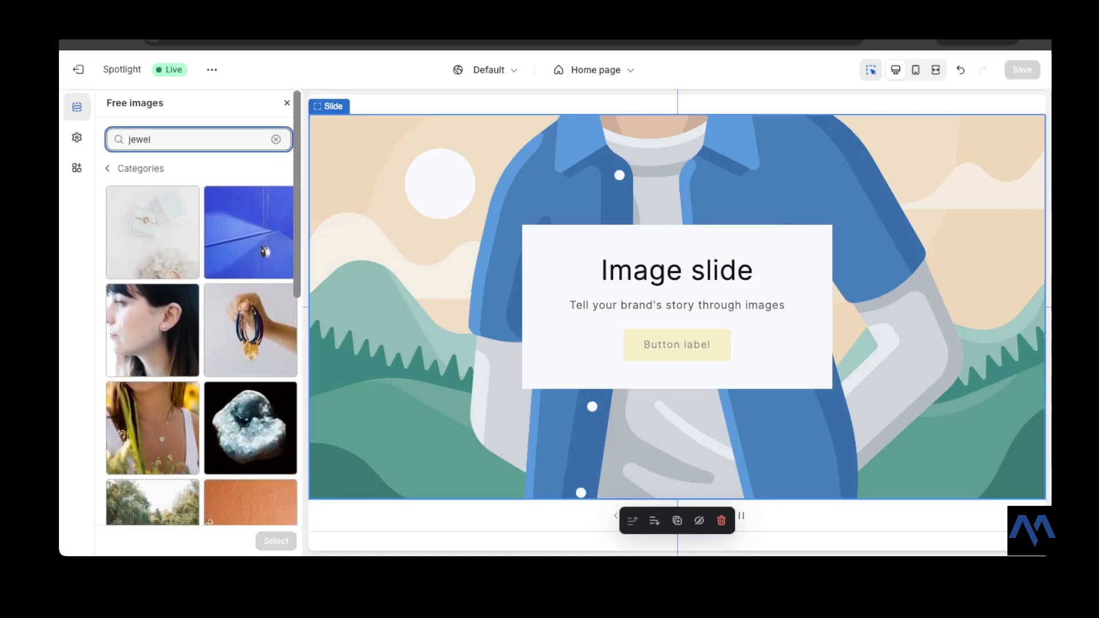
pyautogui.click(152, 233)
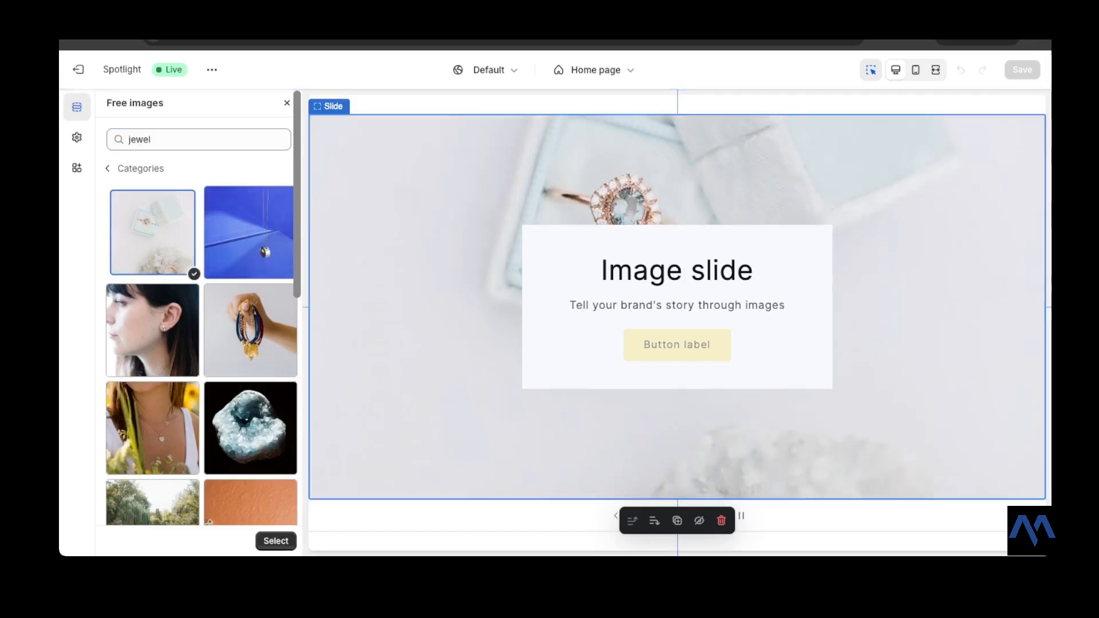
pyautogui.click(276, 541)
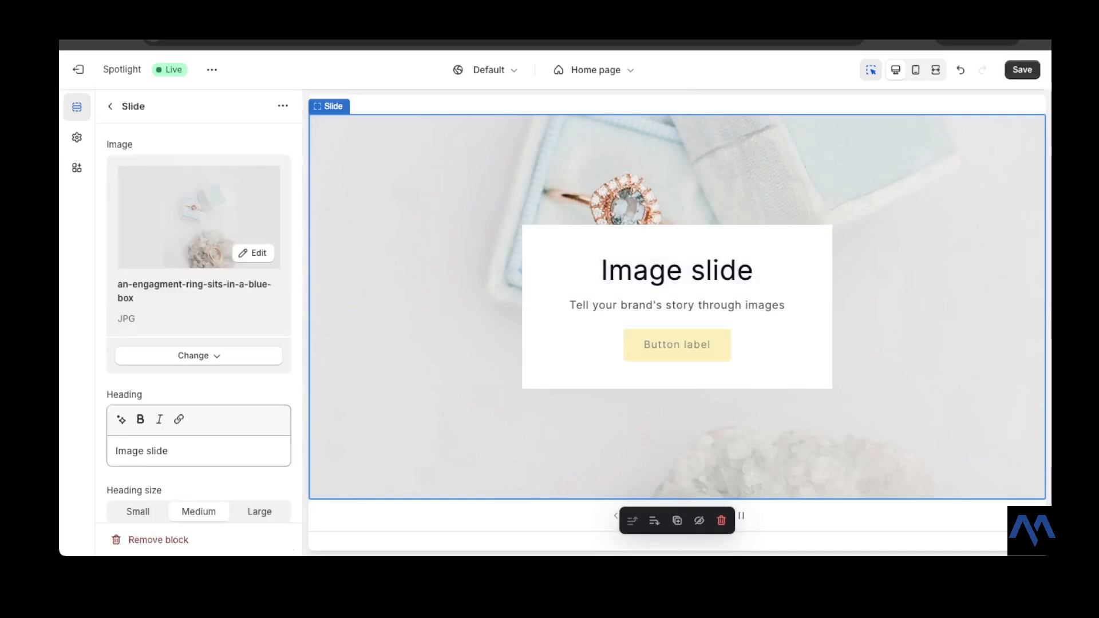
# - Change the first slide's heading to LUMILUX
pyautogui.scroll(-2, 199, 343)
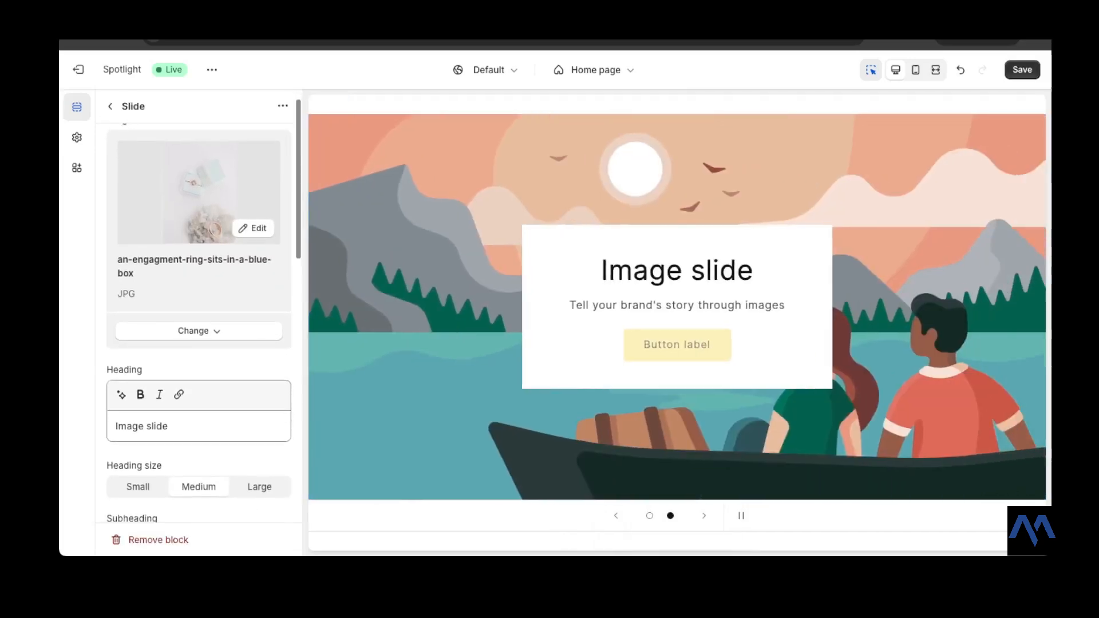
pyautogui.scroll(-1, 198, 323)
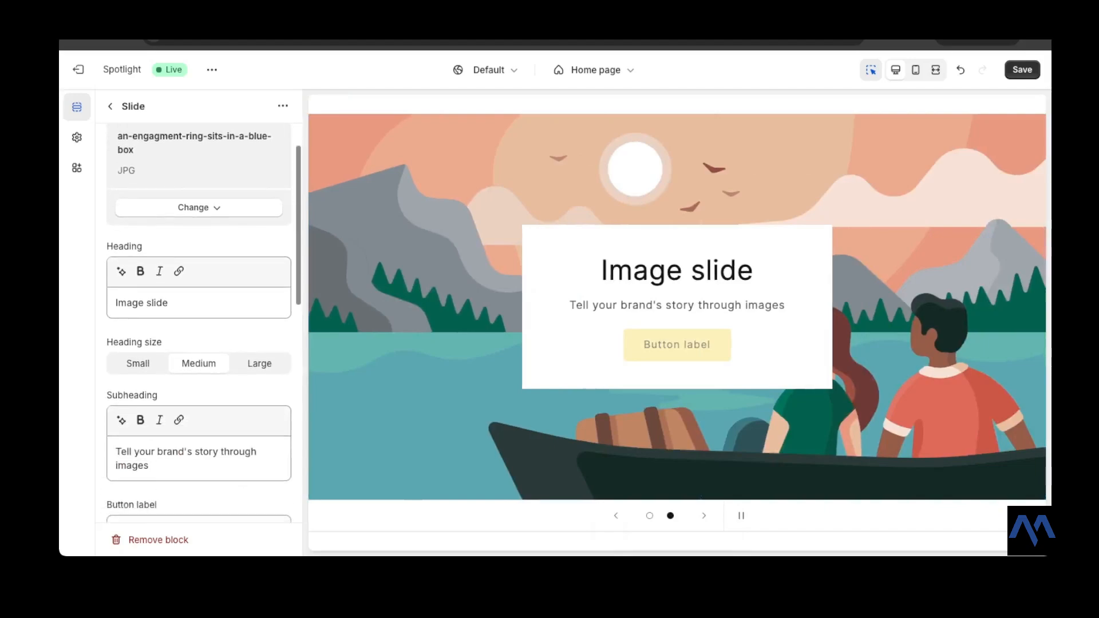
pyautogui.scroll(-1, 198, 323)
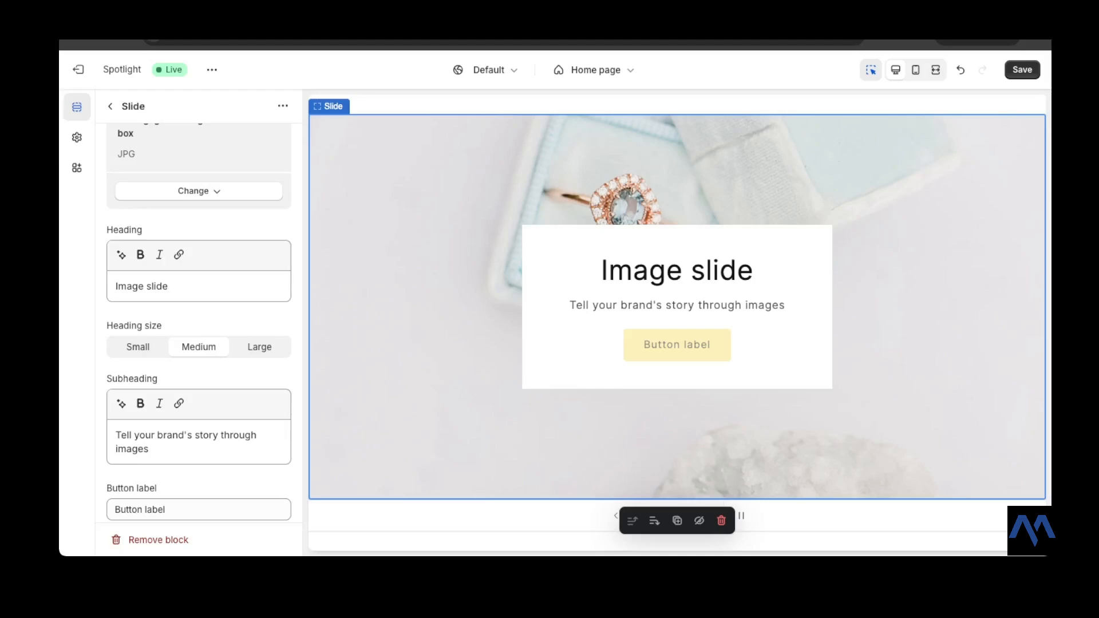
pyautogui.moveTo(169, 286); pyautogui.dragTo(114, 287)
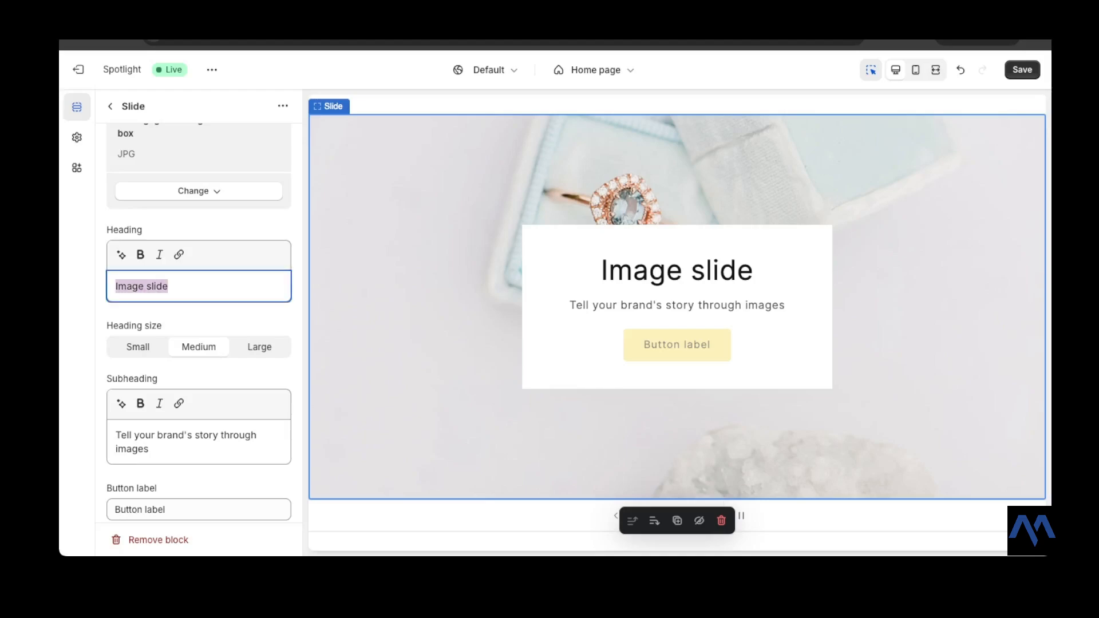
pyautogui.write('LUMI')
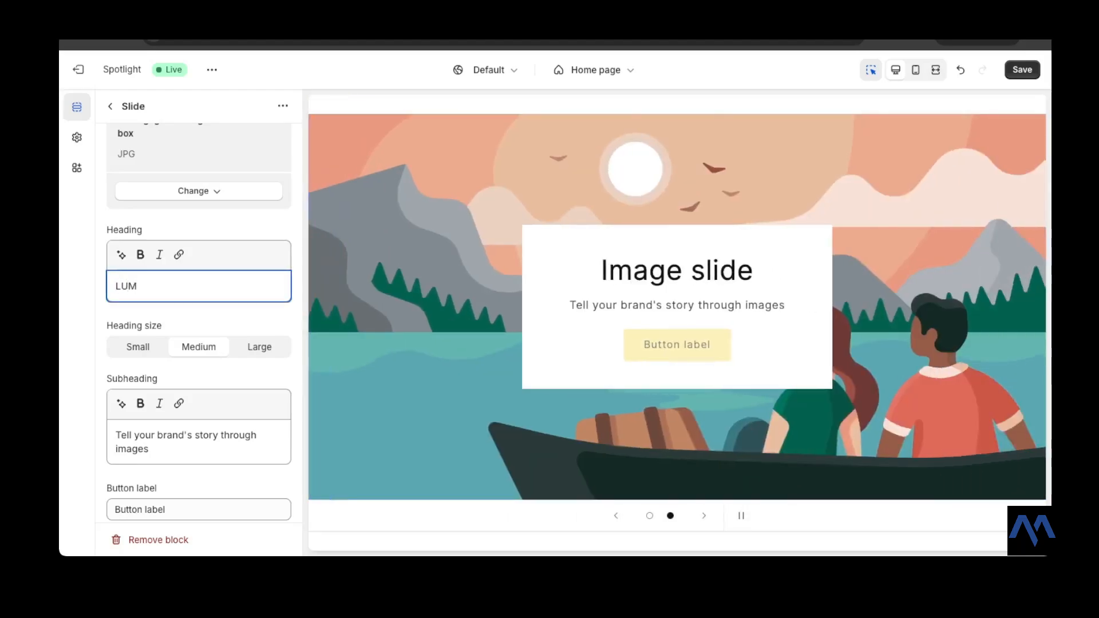
pyautogui.write('LUX')
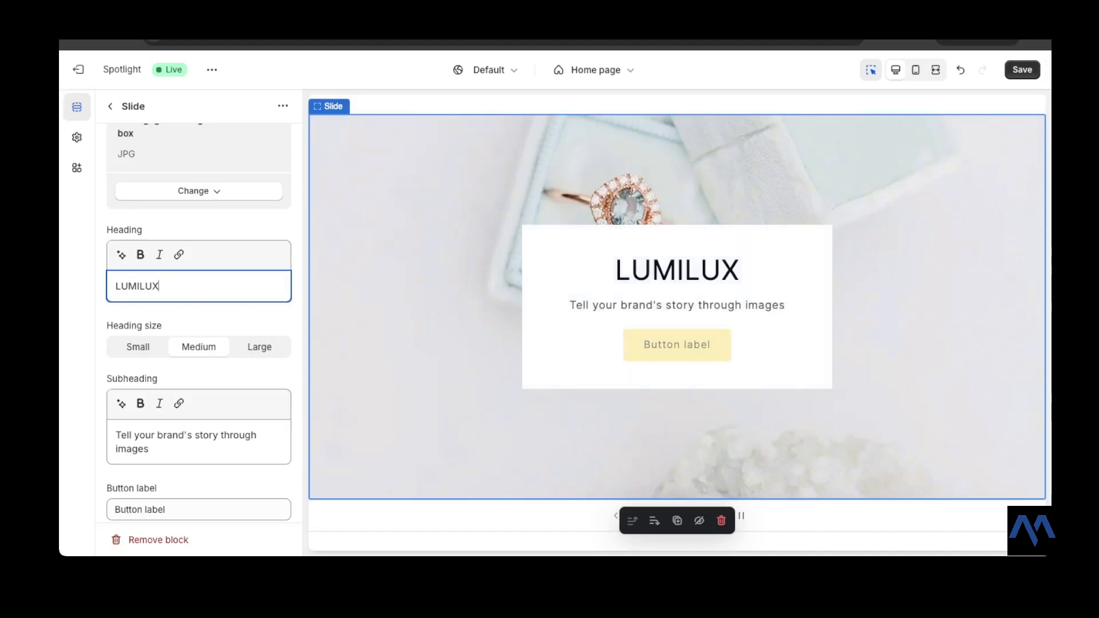
# - Set the first slide's subheading to "Adorn Your Essence" and its button label to SHOP
pyautogui.moveTo(152, 450); pyautogui.dragTo(115, 435)
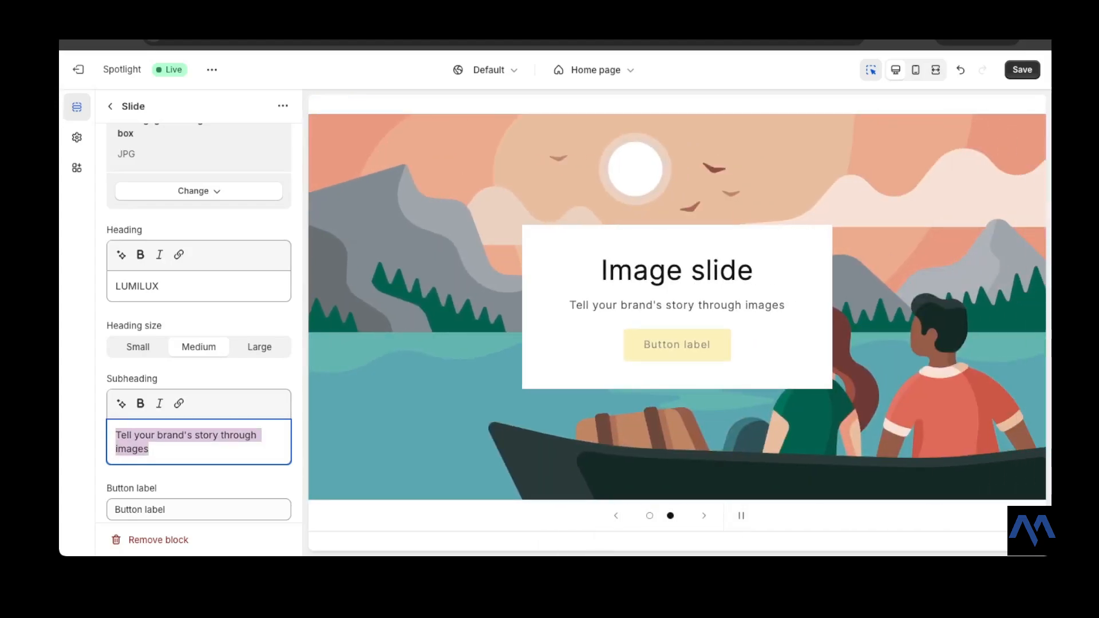
pyautogui.write('Adorn Your Essence')
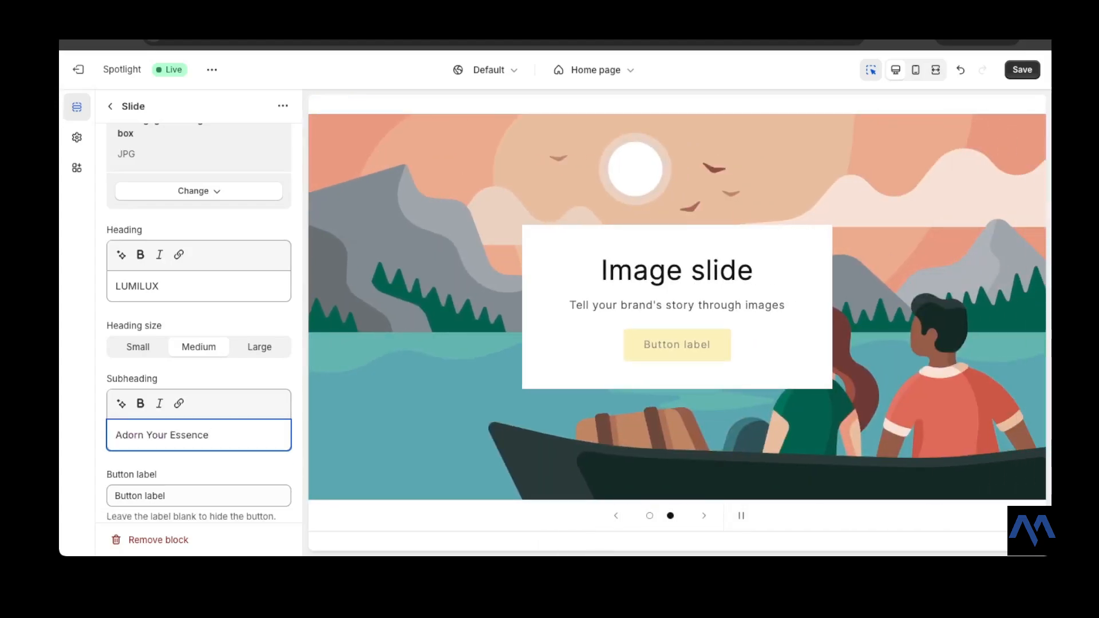
pyautogui.scroll(-2, 199, 320)
pyautogui.click(198, 420)
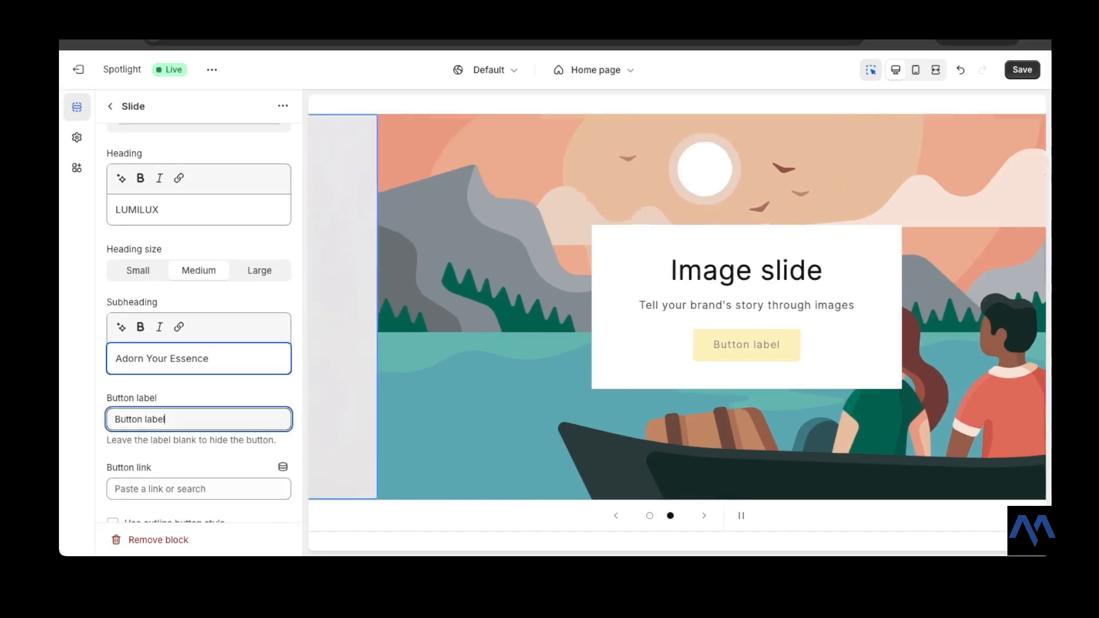
pyautogui.press('super+a')
pyautogui.scroll(-1, 198, 419)
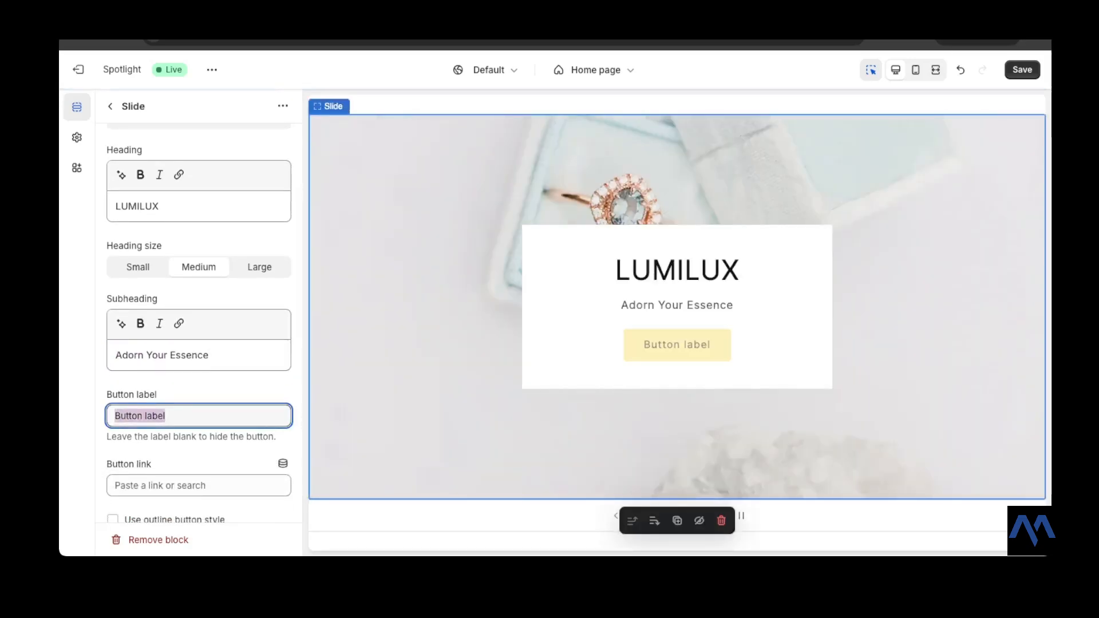
pyautogui.write('SHOP')
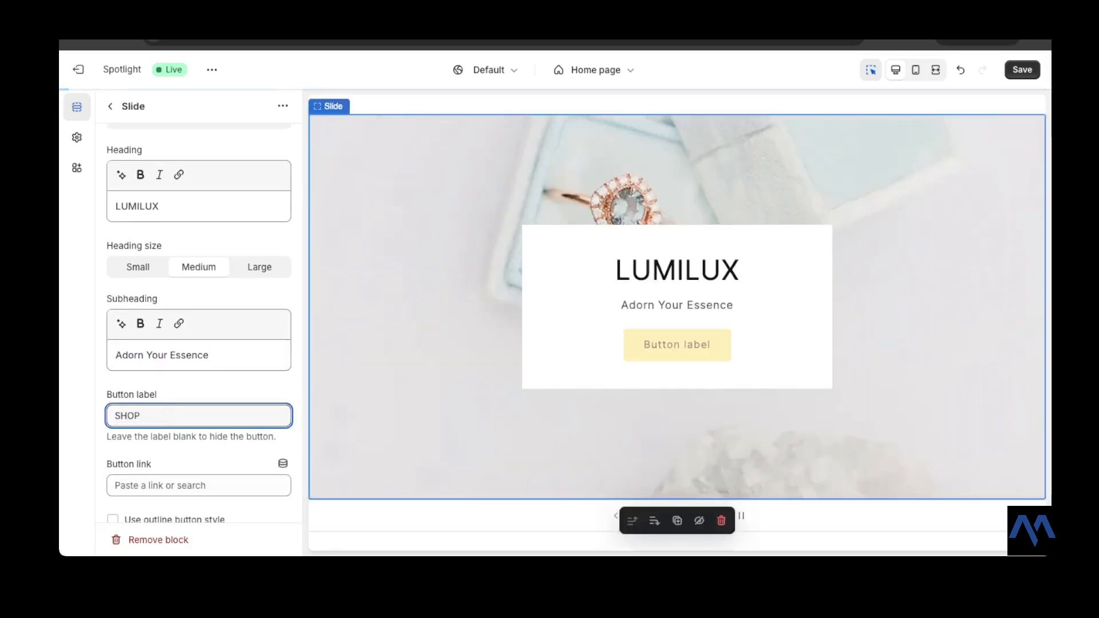
# - Link the first slide's button to All collections
pyautogui.scroll(-2, 198, 321)
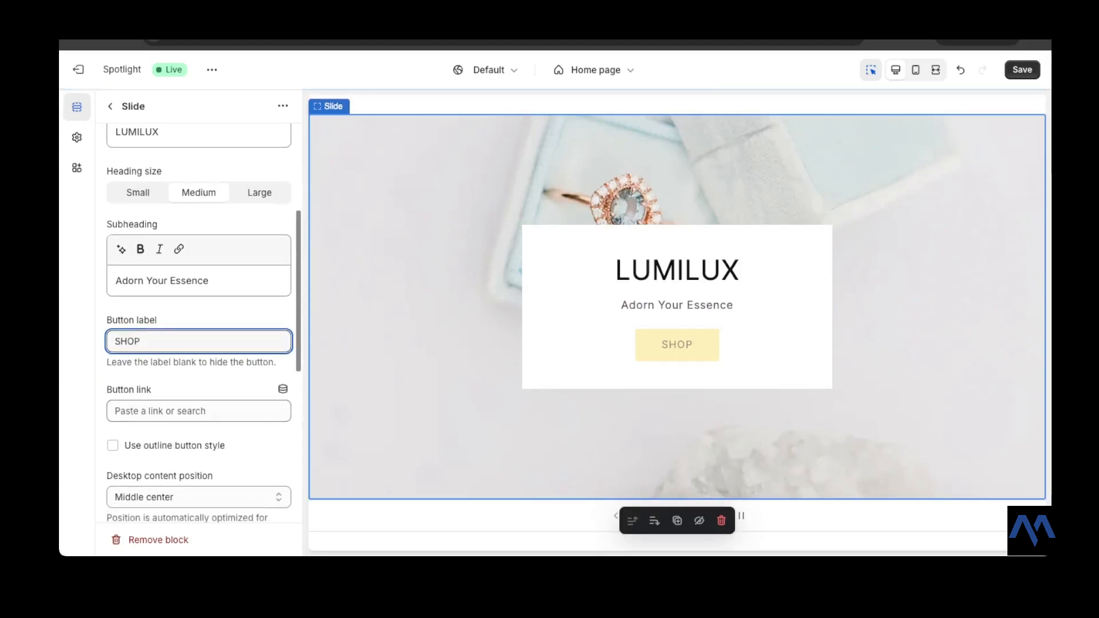
pyautogui.click(198, 411)
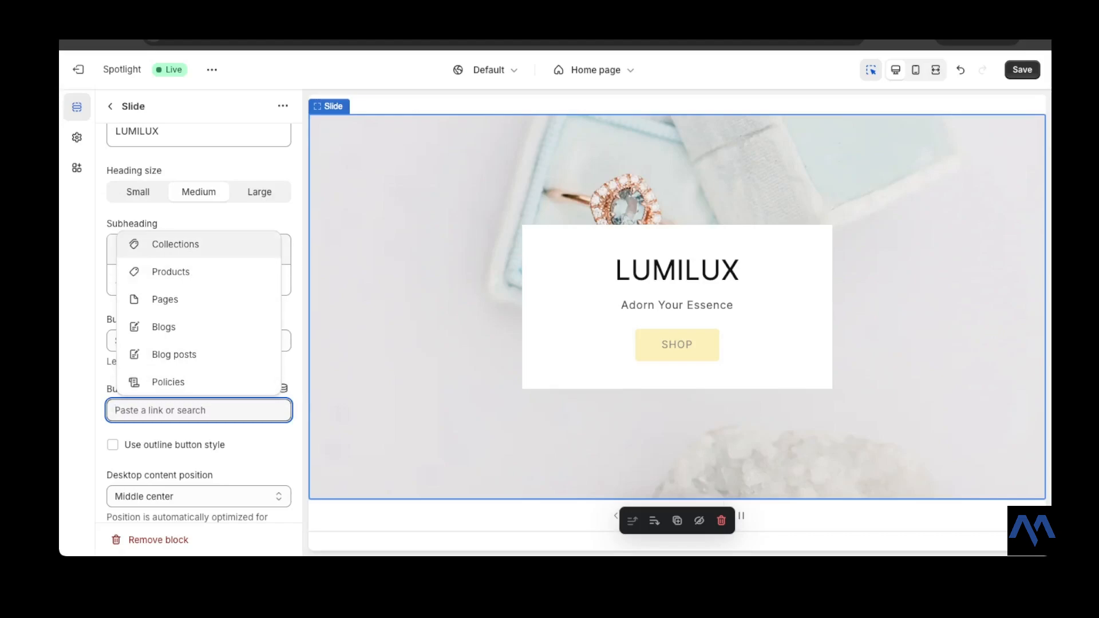
pyautogui.click(175, 243)
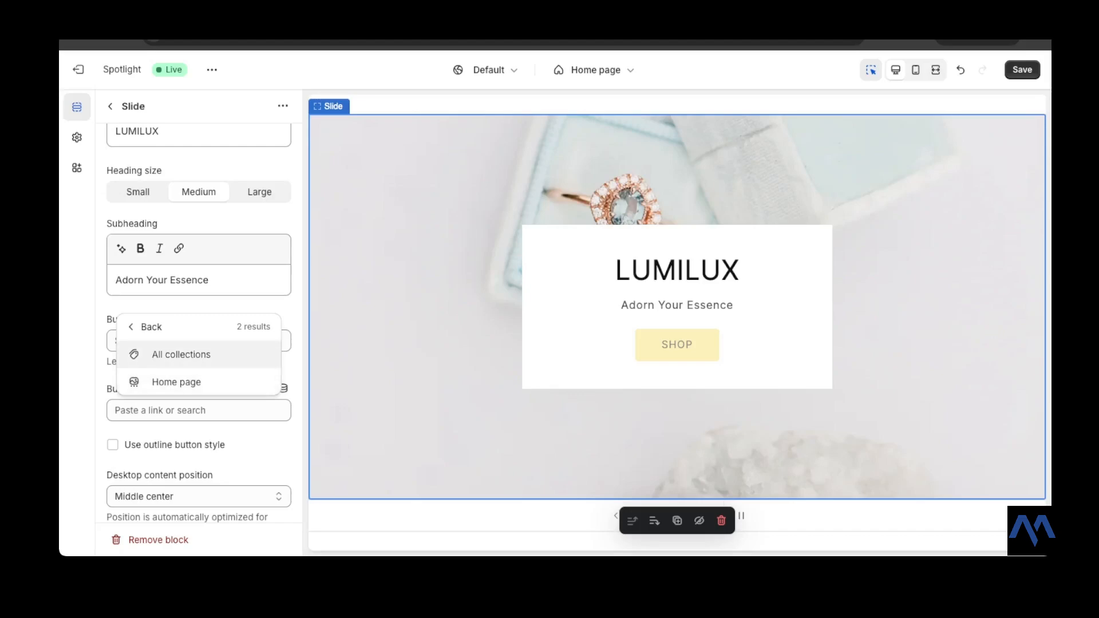
pyautogui.click(181, 354)
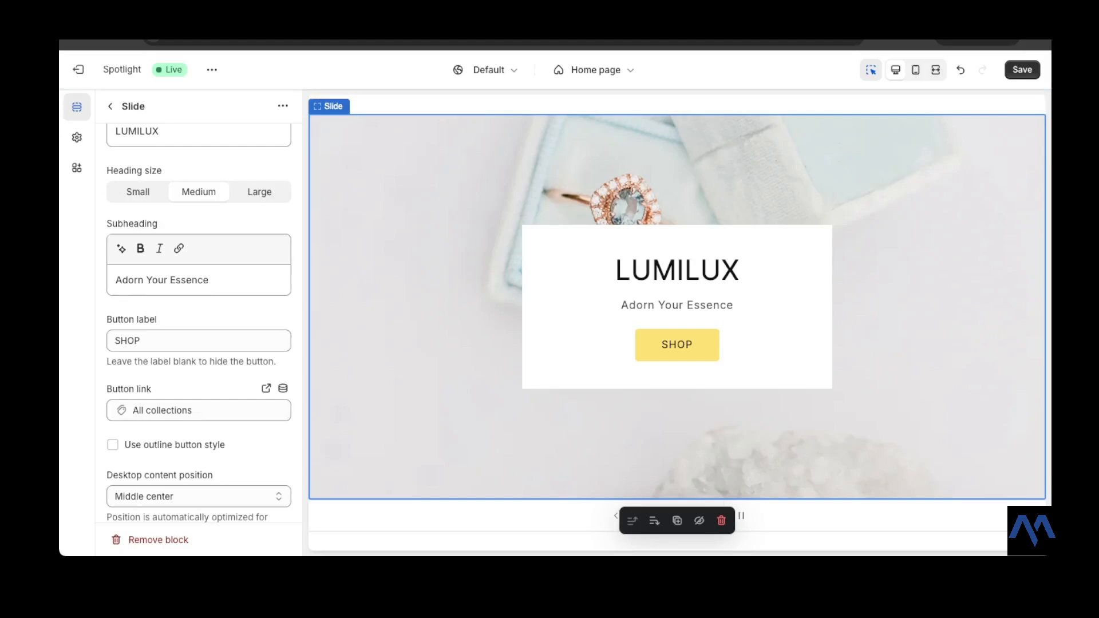
# - Review the first slide's remaining layout and colour settings
pyautogui.scroll(-3, 199, 321)
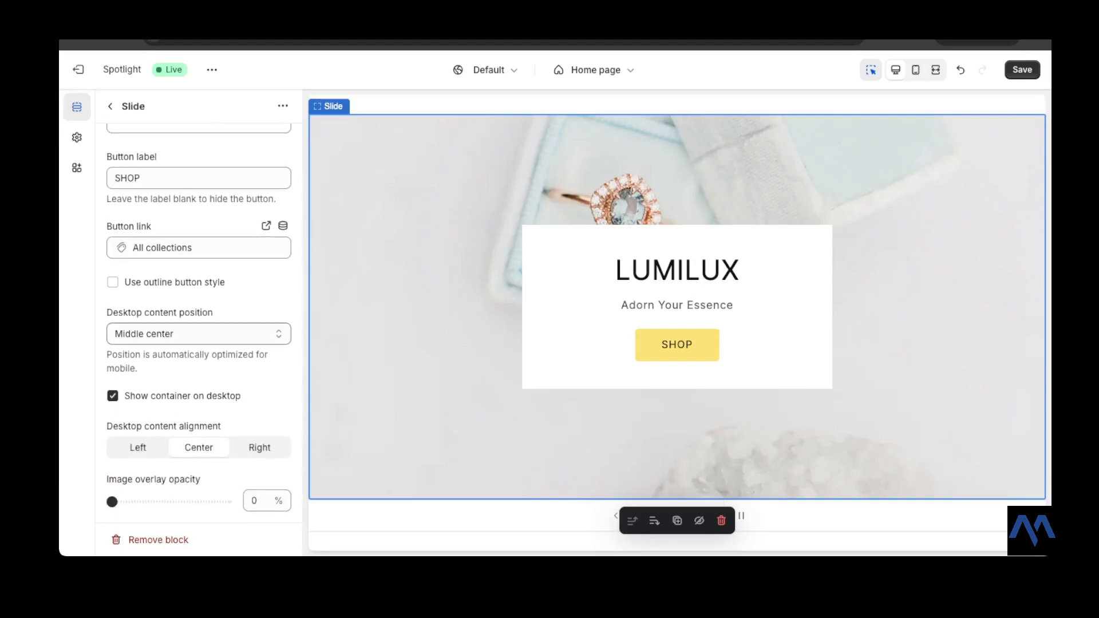
pyautogui.scroll(-1, 198, 320)
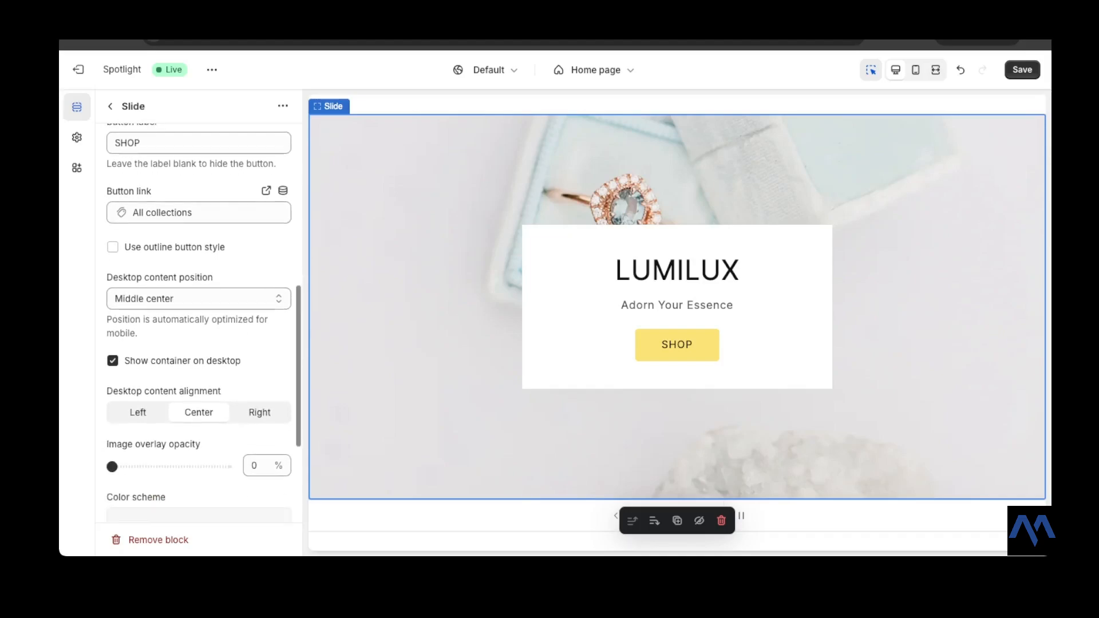
pyautogui.scroll(-1, 199, 320)
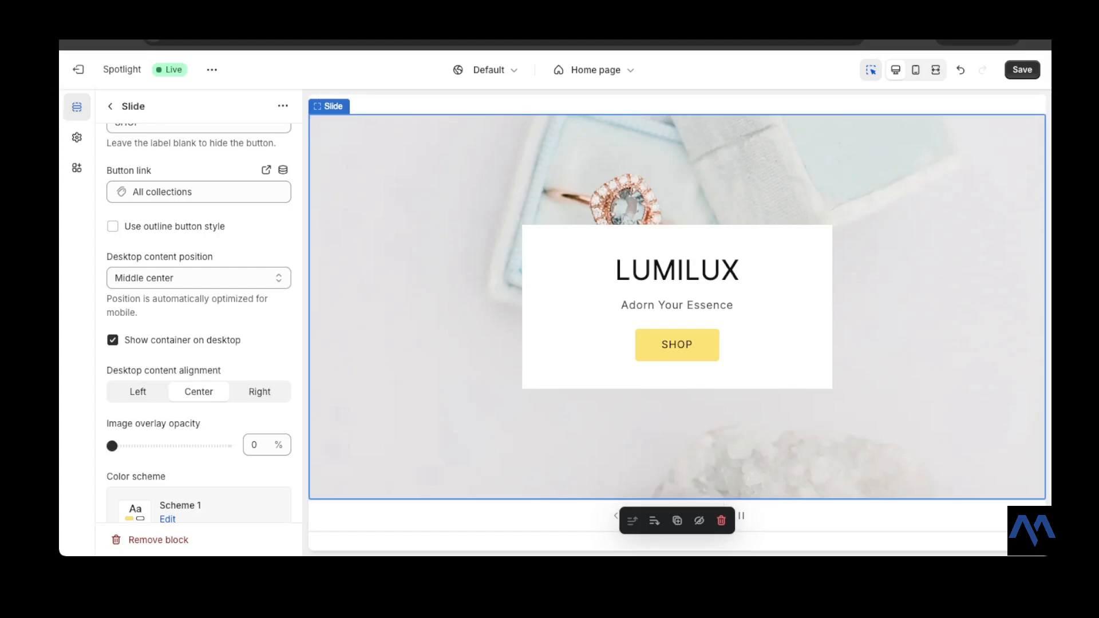
pyautogui.scroll(-2, 199, 320)
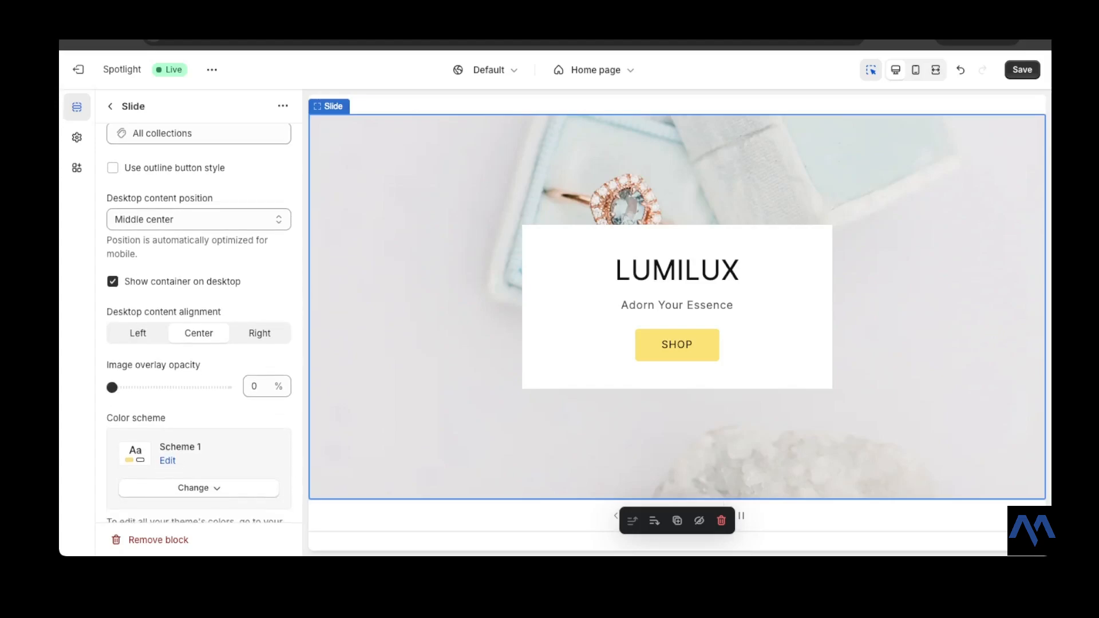
pyautogui.scroll(-4, 198, 321)
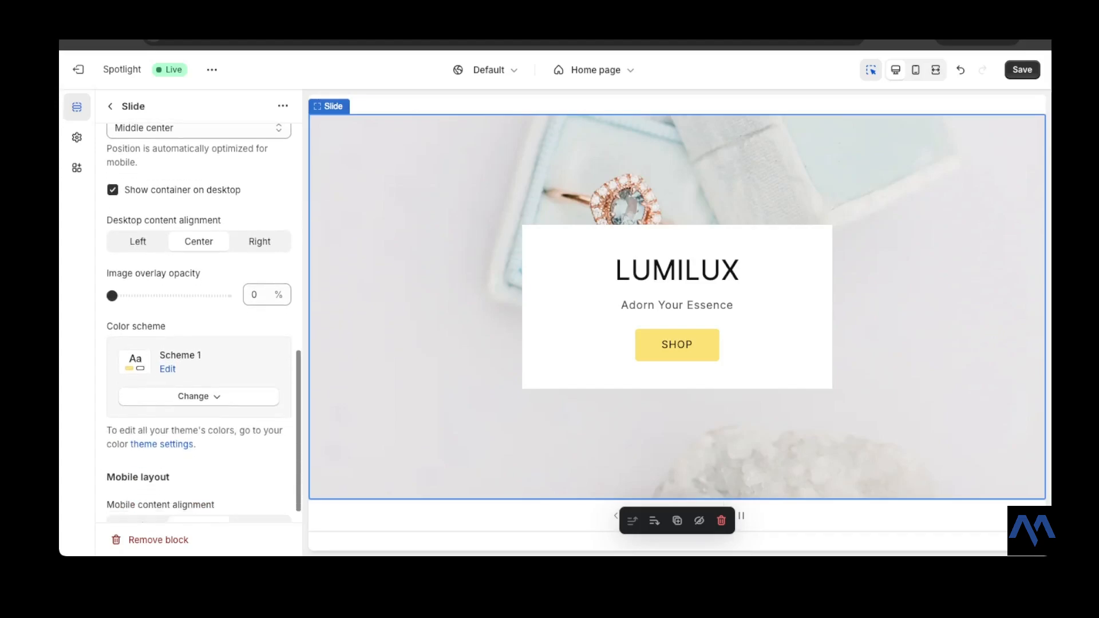
pyautogui.scroll(4, 198, 320)
pyautogui.scroll(6, 199, 321)
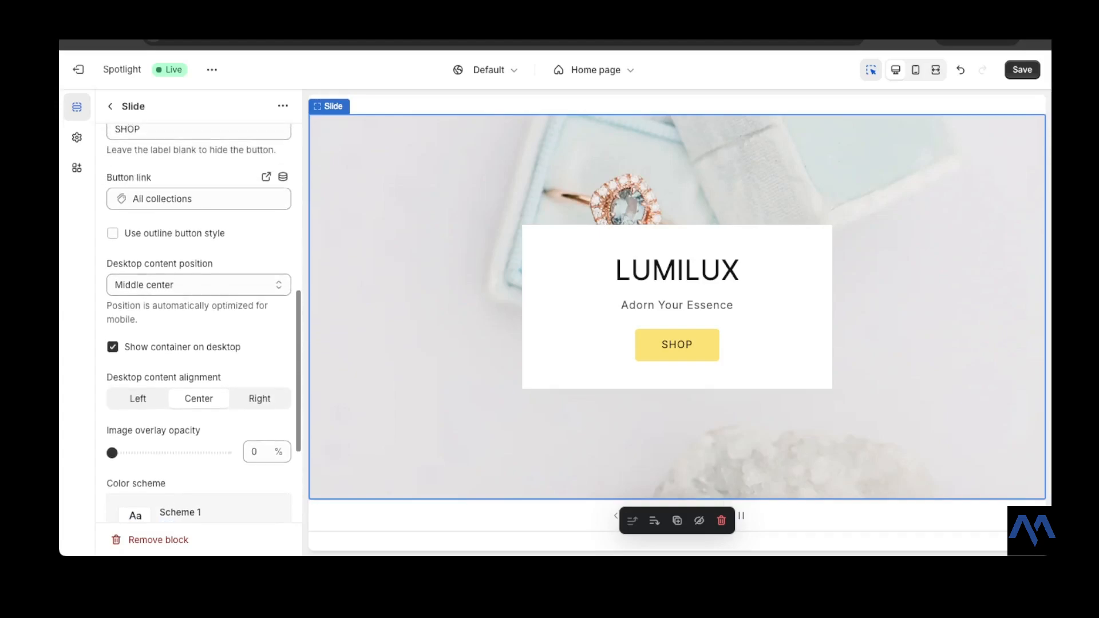
pyautogui.scroll(8, 198, 321)
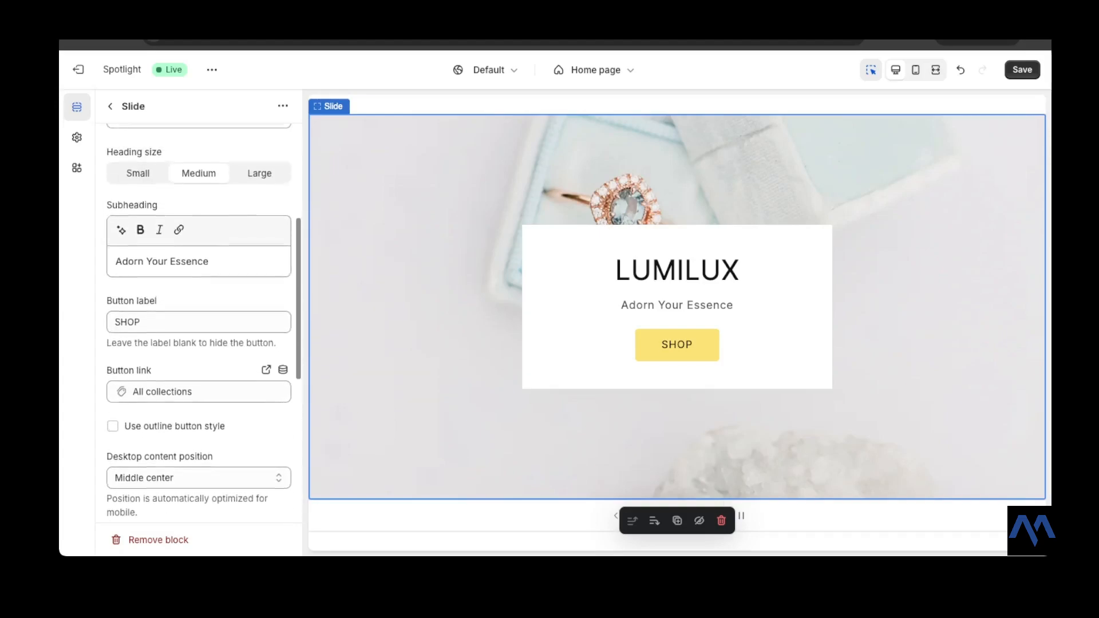
pyautogui.scroll(4, 199, 321)
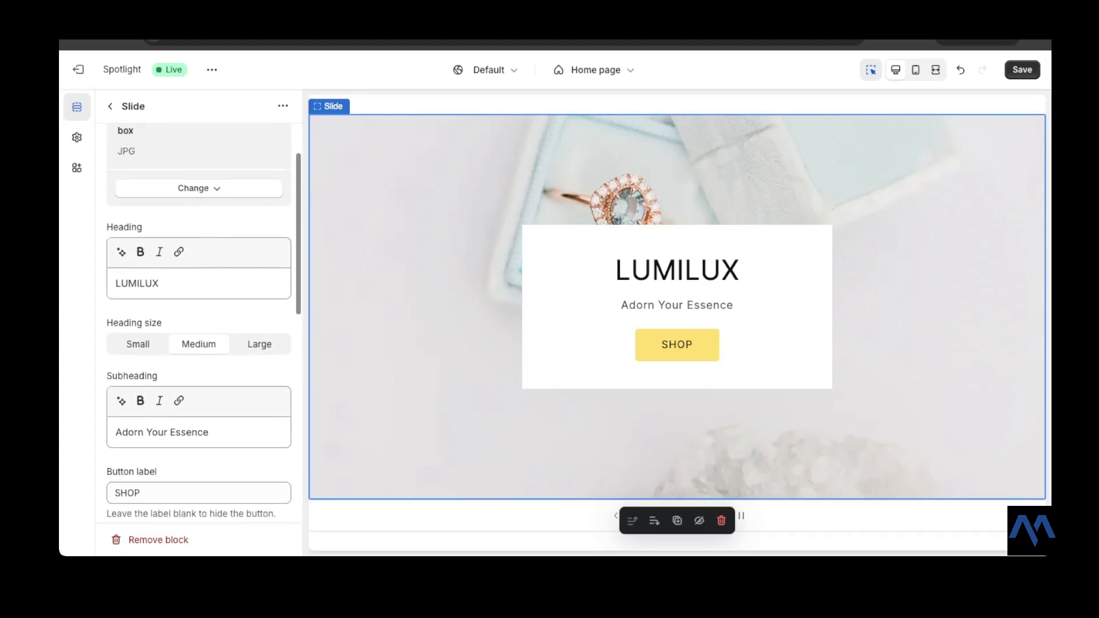
pyautogui.scroll(-12, 199, 320)
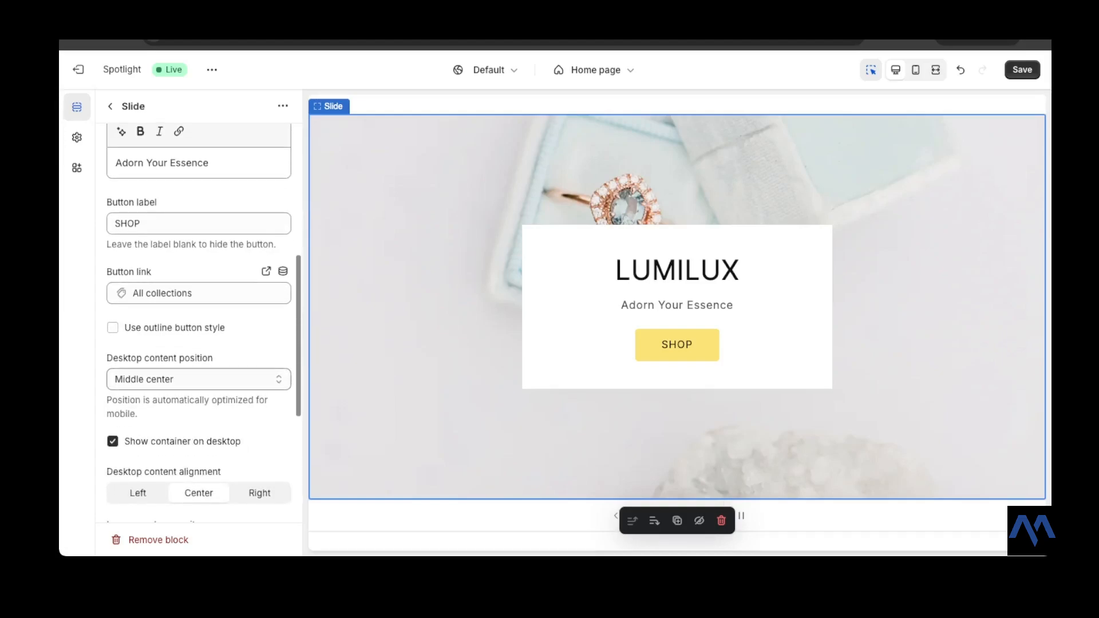
pyautogui.scroll(-3, 199, 320)
pyautogui.scroll(-2, 199, 321)
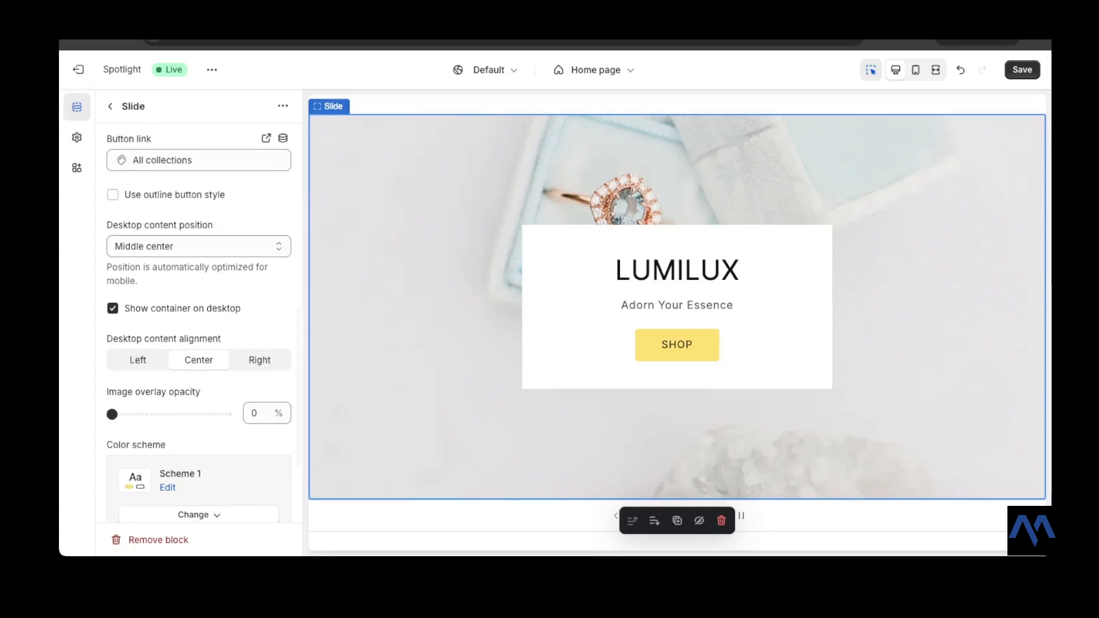
pyautogui.scroll(-1, 199, 321)
pyautogui.click(113, 304)
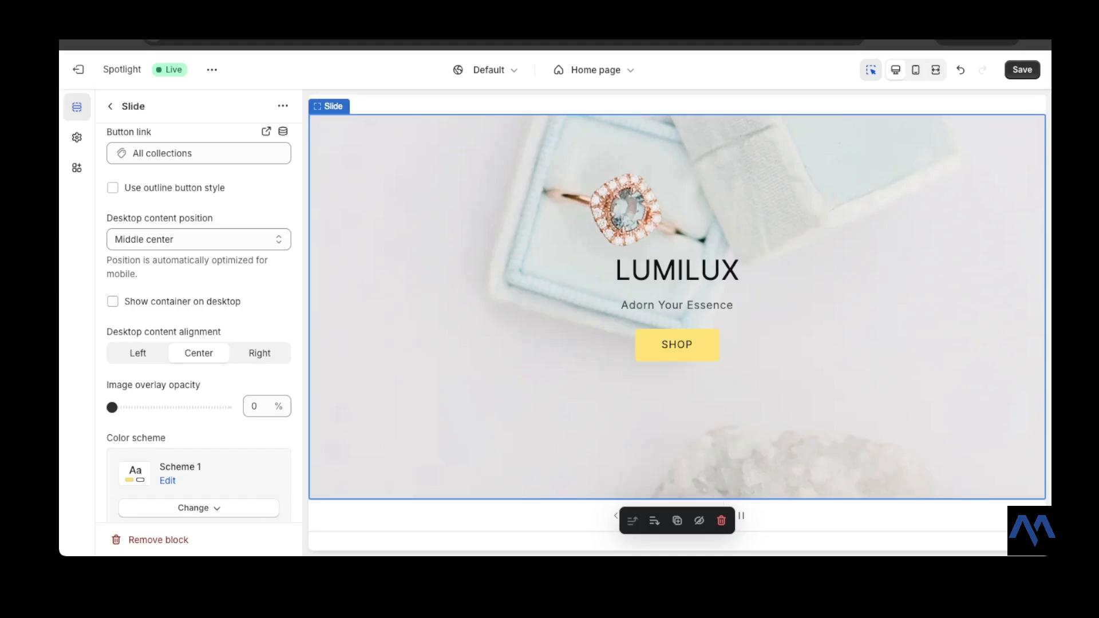
pyautogui.scroll(1, 198, 321)
pyautogui.scroll(-1, 199, 321)
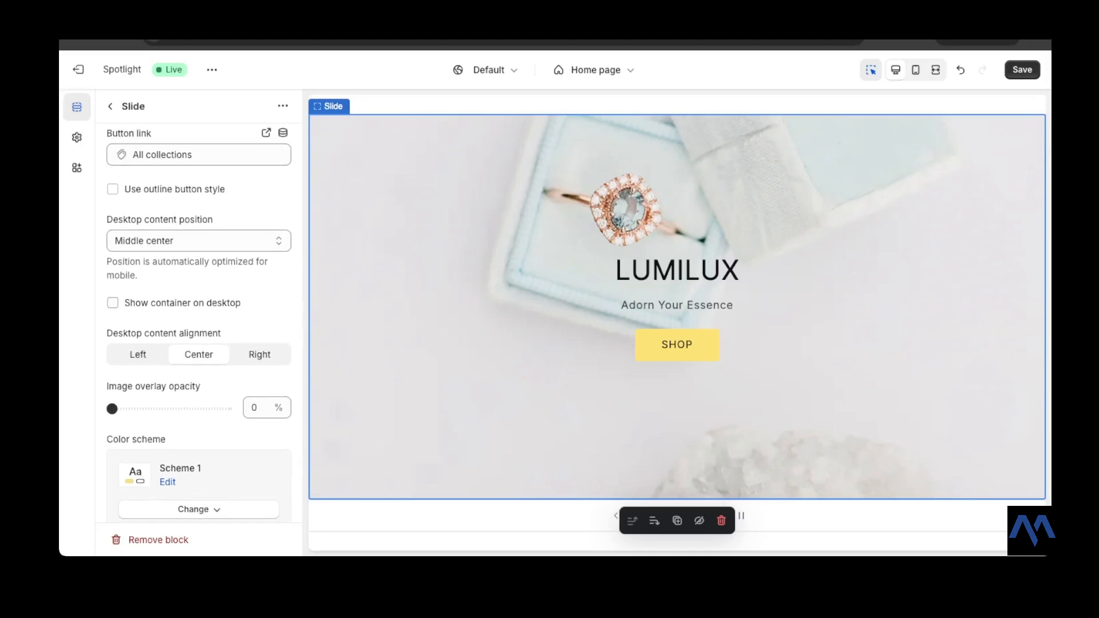
pyautogui.scroll(1, 199, 321)
pyautogui.click(113, 305)
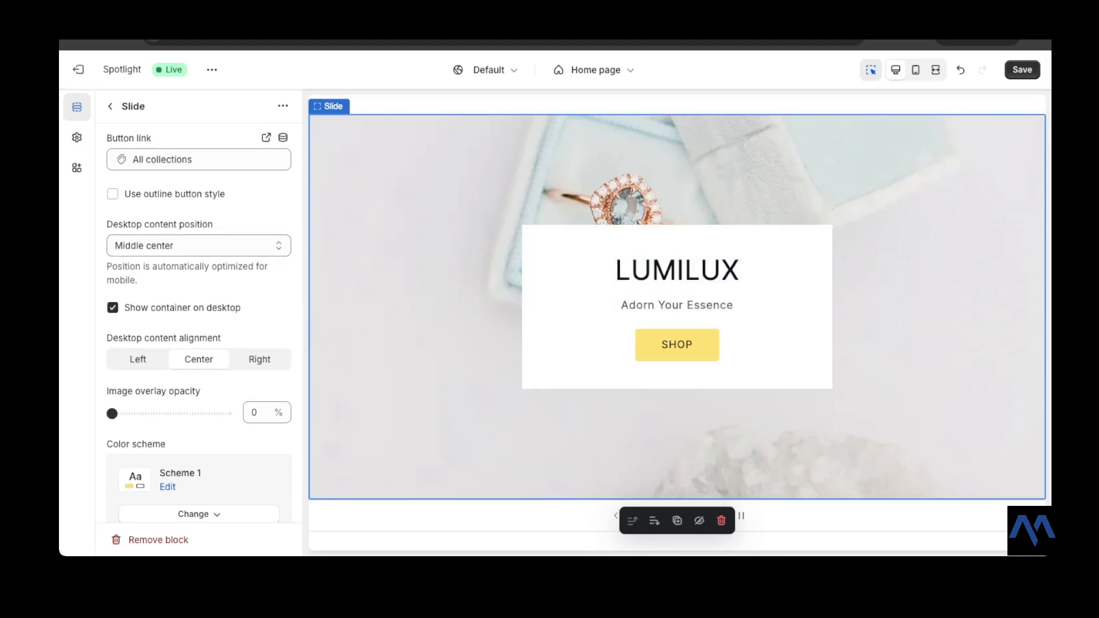
# - Turn off the desktop text container for the first slide
pyautogui.scroll(-2, 199, 321)
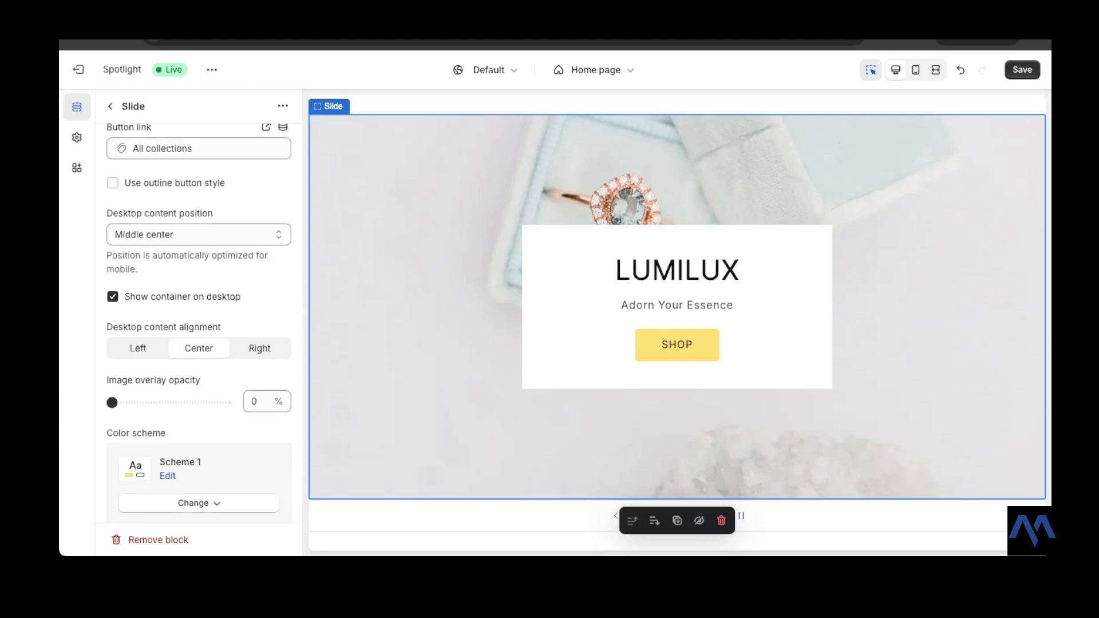
pyautogui.scroll(-1, 199, 320)
pyautogui.click(113, 295)
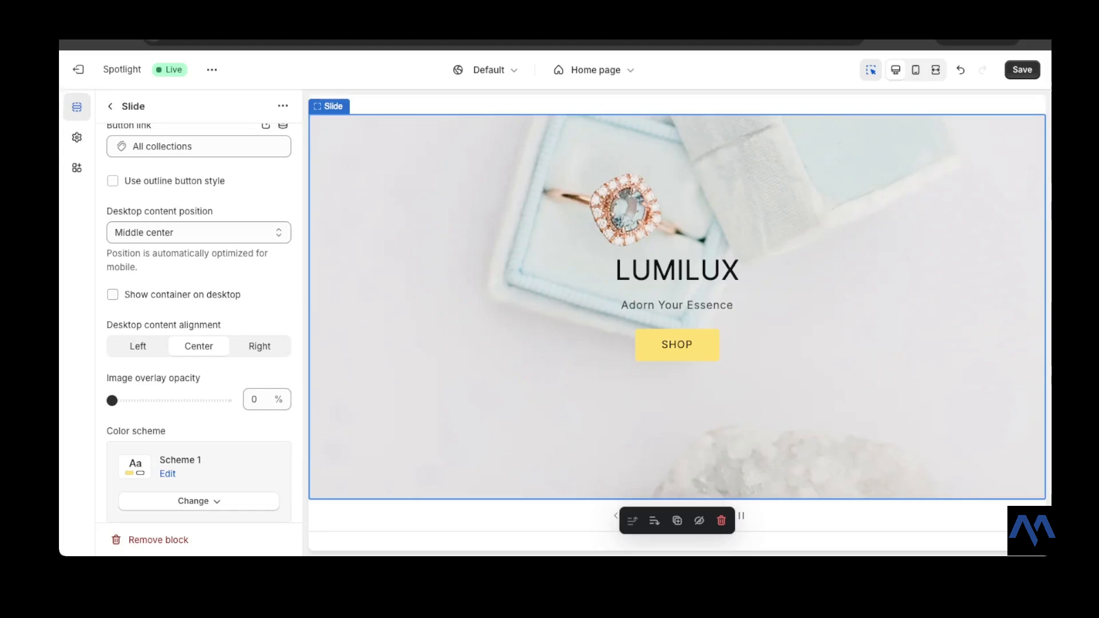
pyautogui.scroll(5, 199, 321)
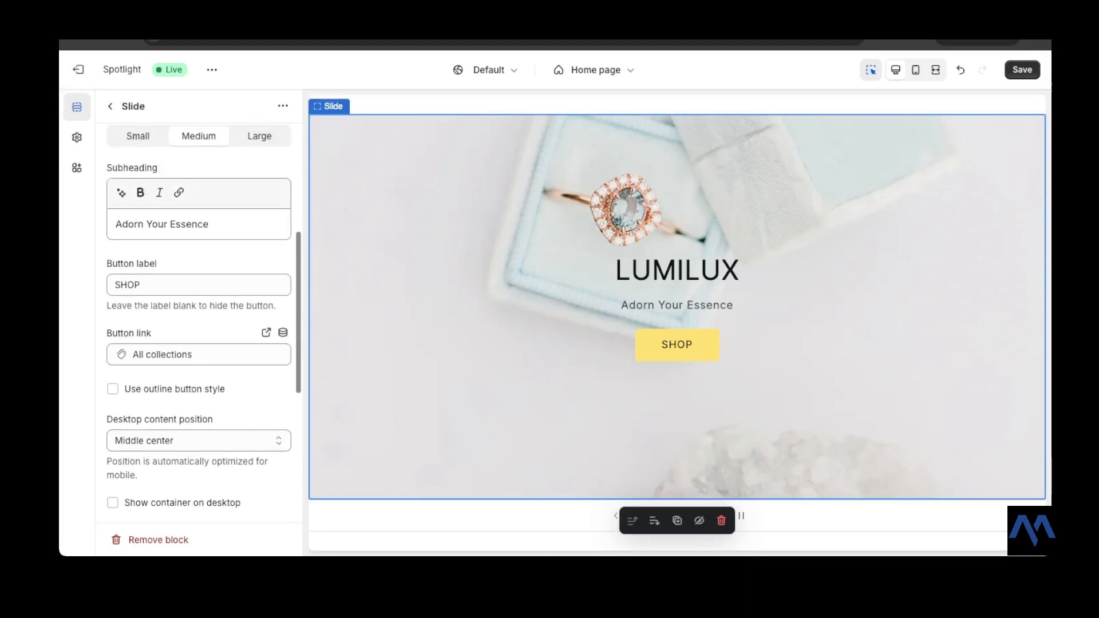
pyautogui.scroll(-1, 199, 321)
pyautogui.scroll(5, 199, 320)
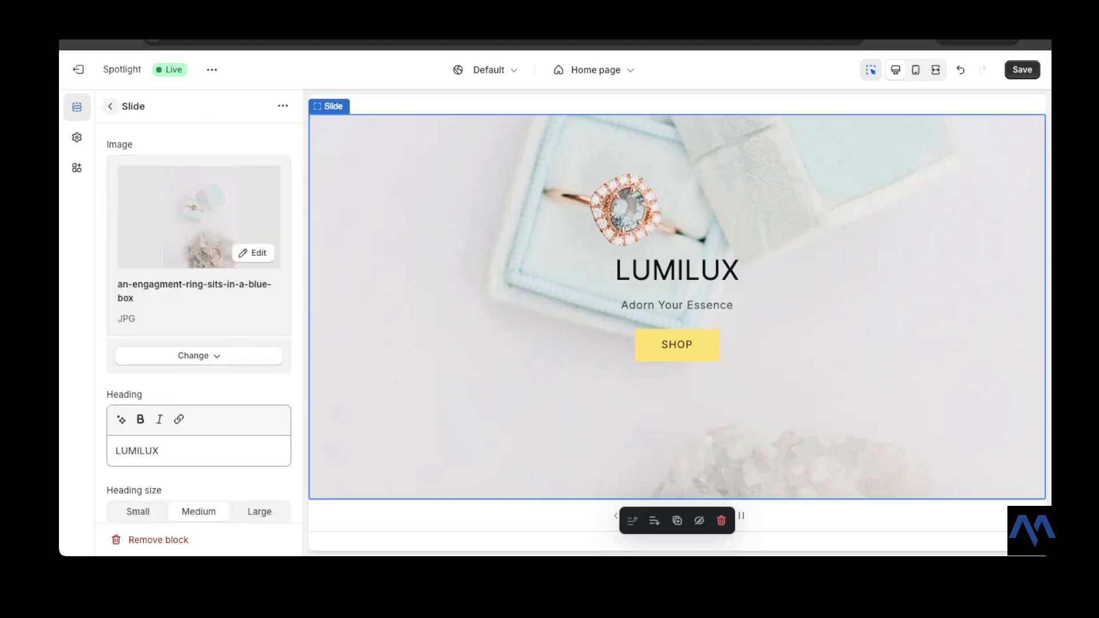
# - Open the second image slide and search the free images for JEWEL
pyautogui.click(110, 106)
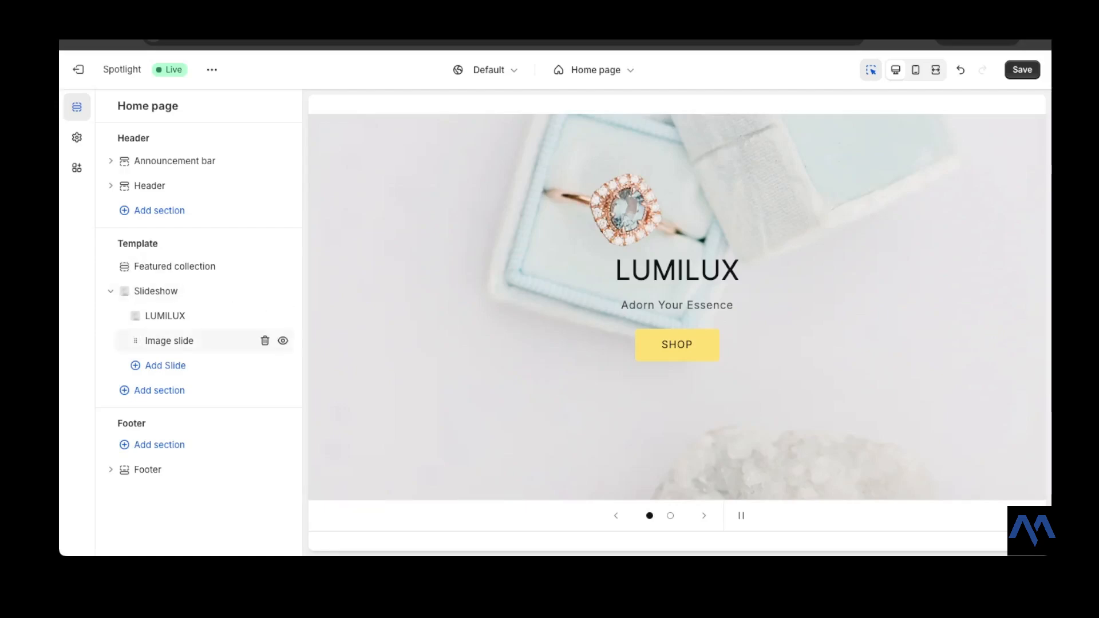
pyautogui.click(171, 341)
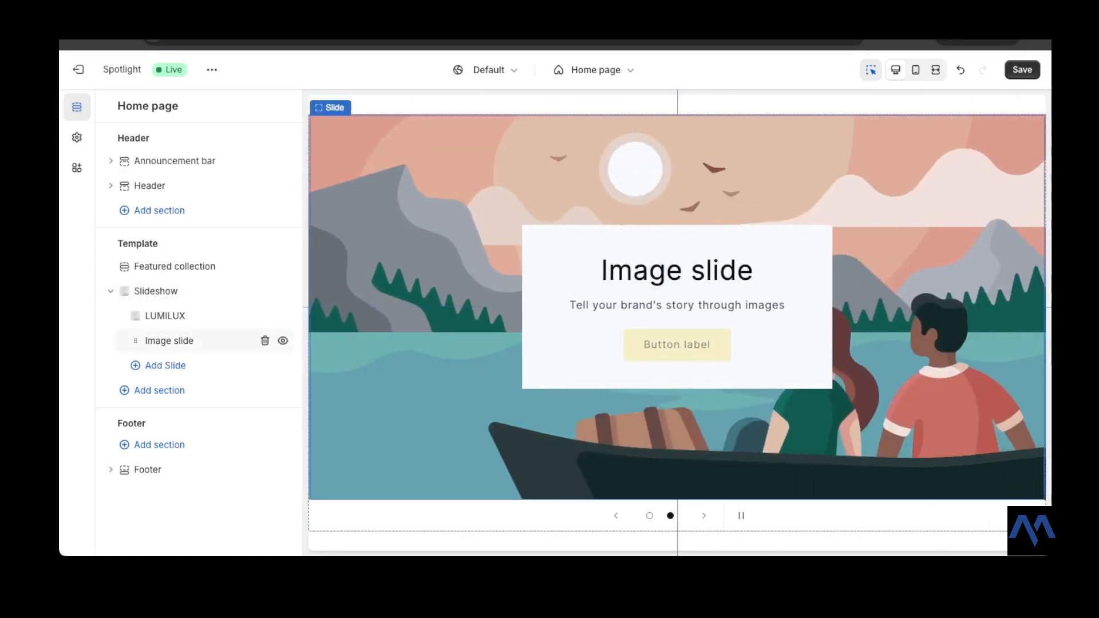
pyautogui.click(171, 340)
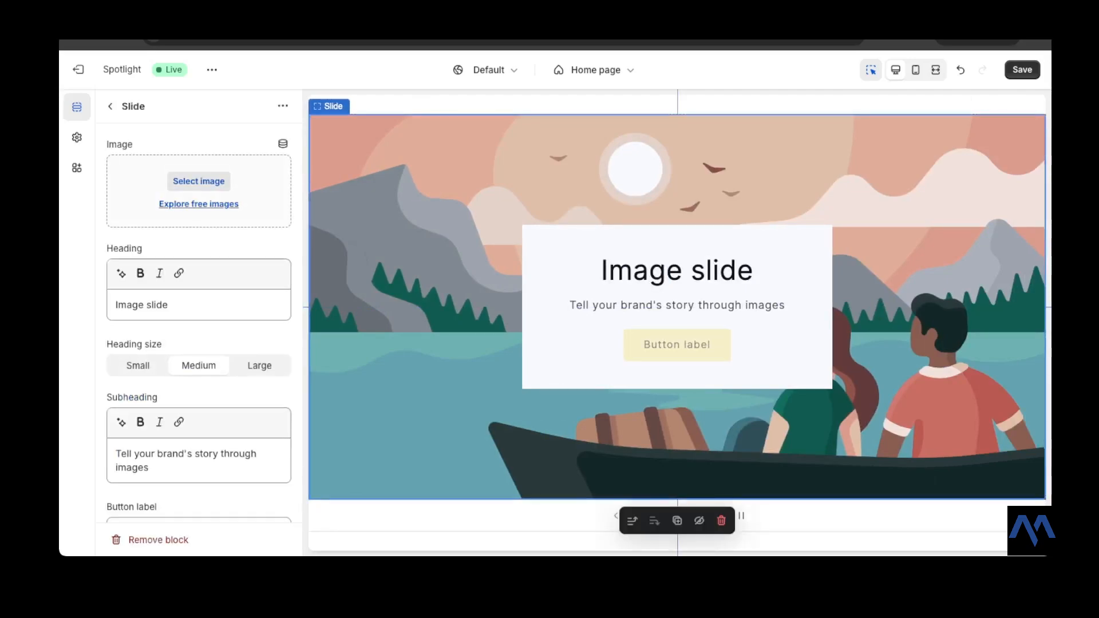
pyautogui.click(198, 204)
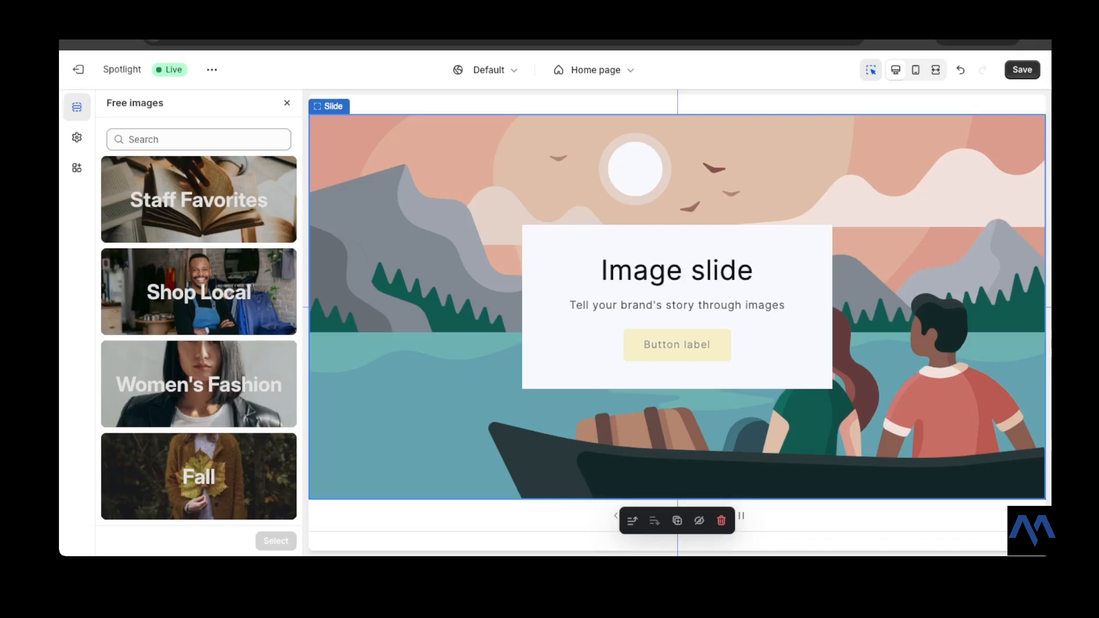
pyautogui.scroll(-3, 199, 312)
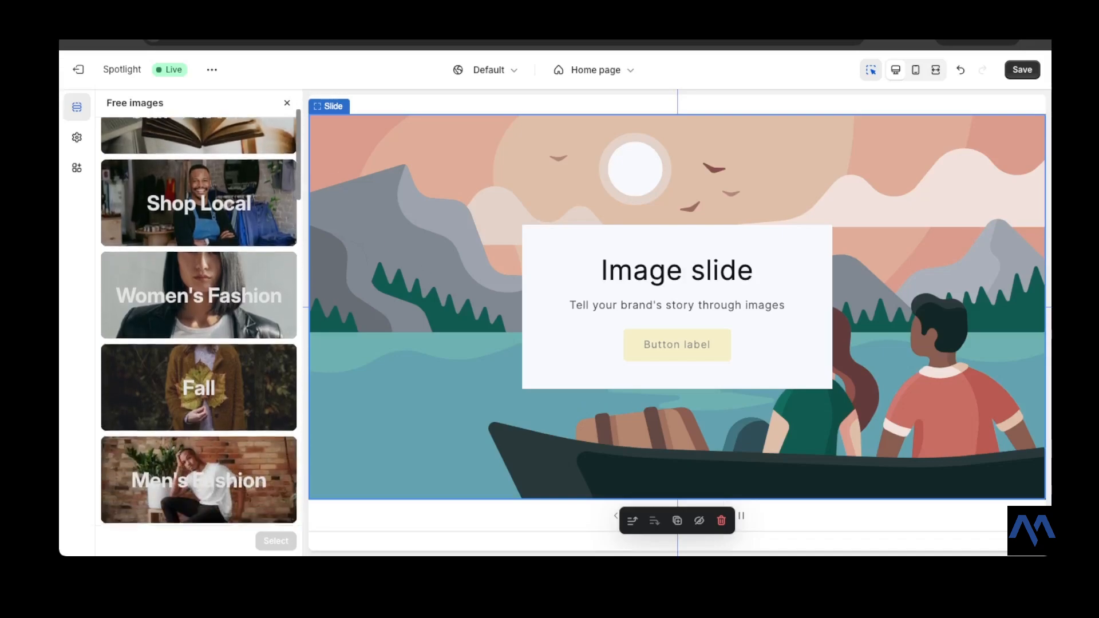
pyautogui.scroll(3, 198, 321)
pyautogui.click(199, 140)
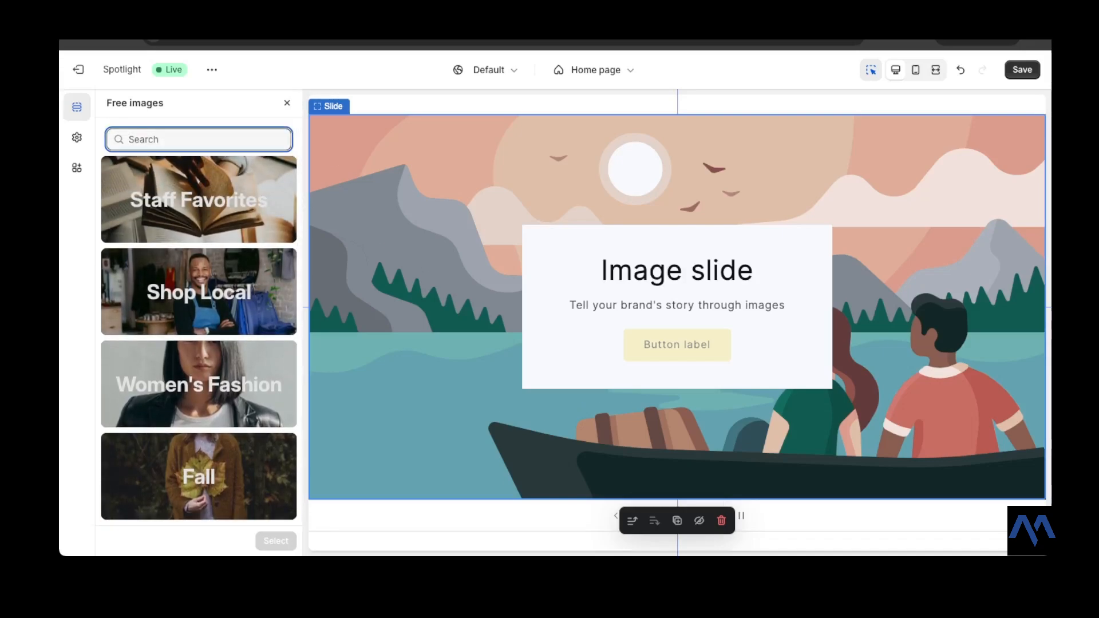
pyautogui.write('JEWE')
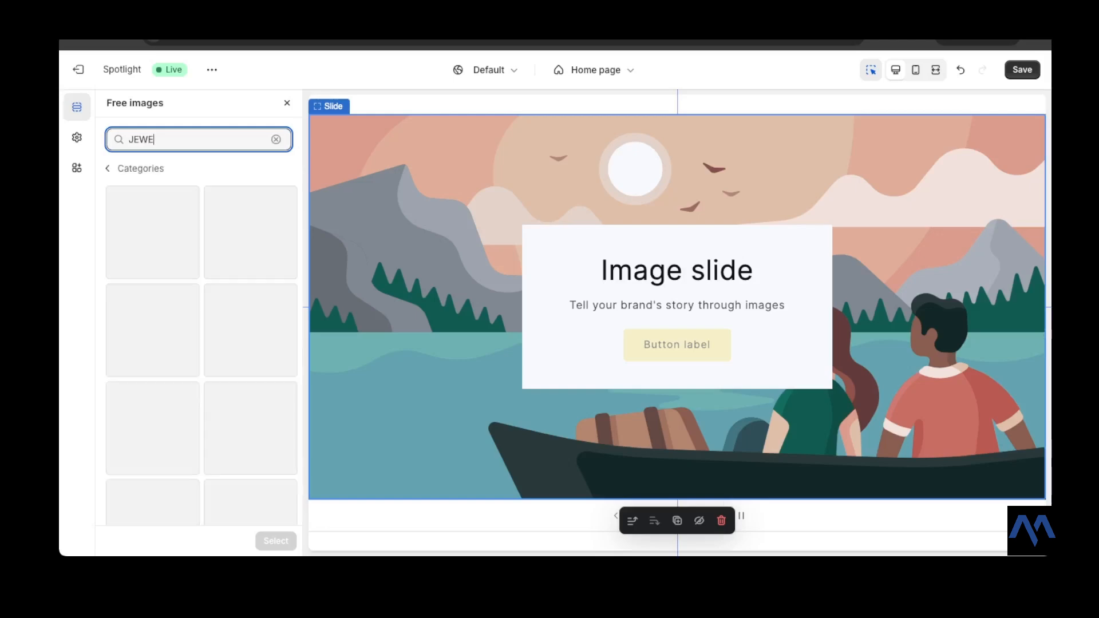
pyautogui.write('L')
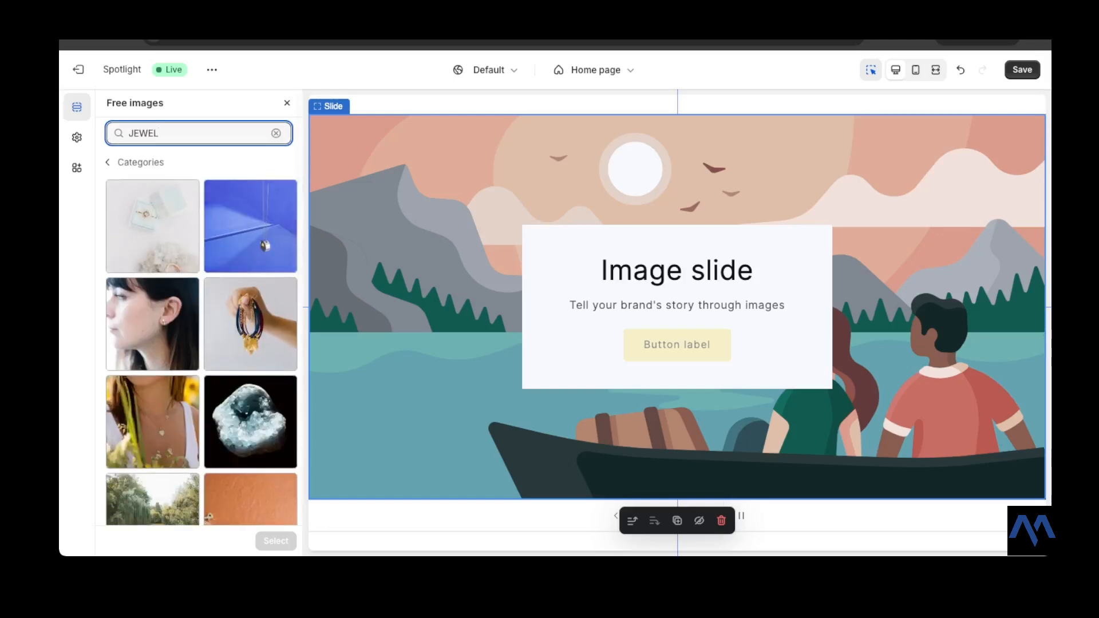
pyautogui.scroll(-2, 202, 320)
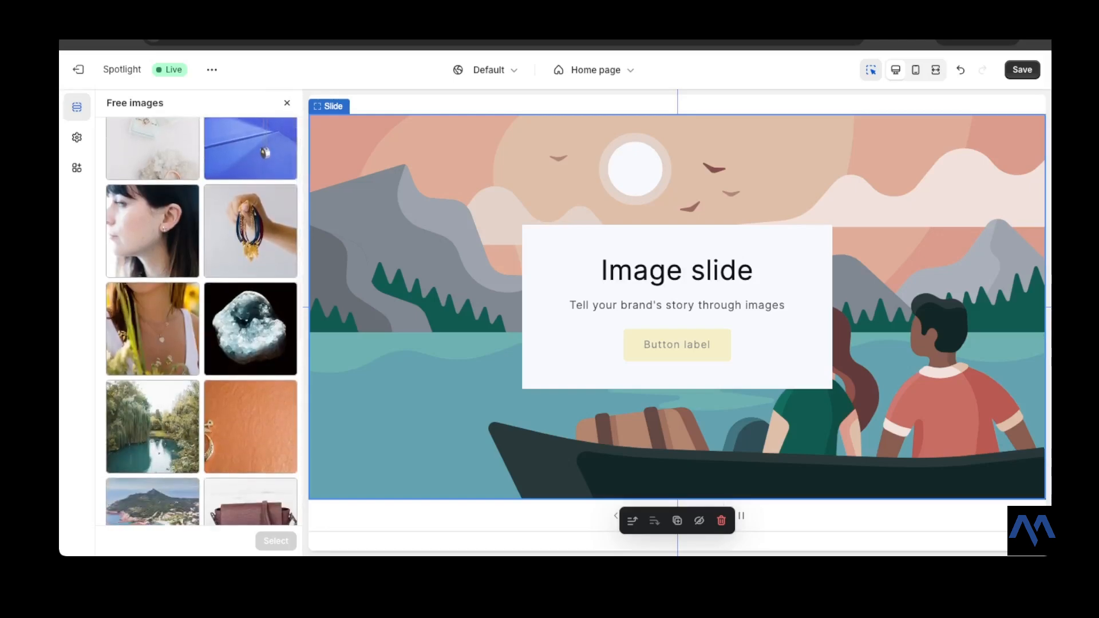
# - Set the second slide's image to the free photo of a hand holding a large bundle of bracelets
pyautogui.click(251, 231)
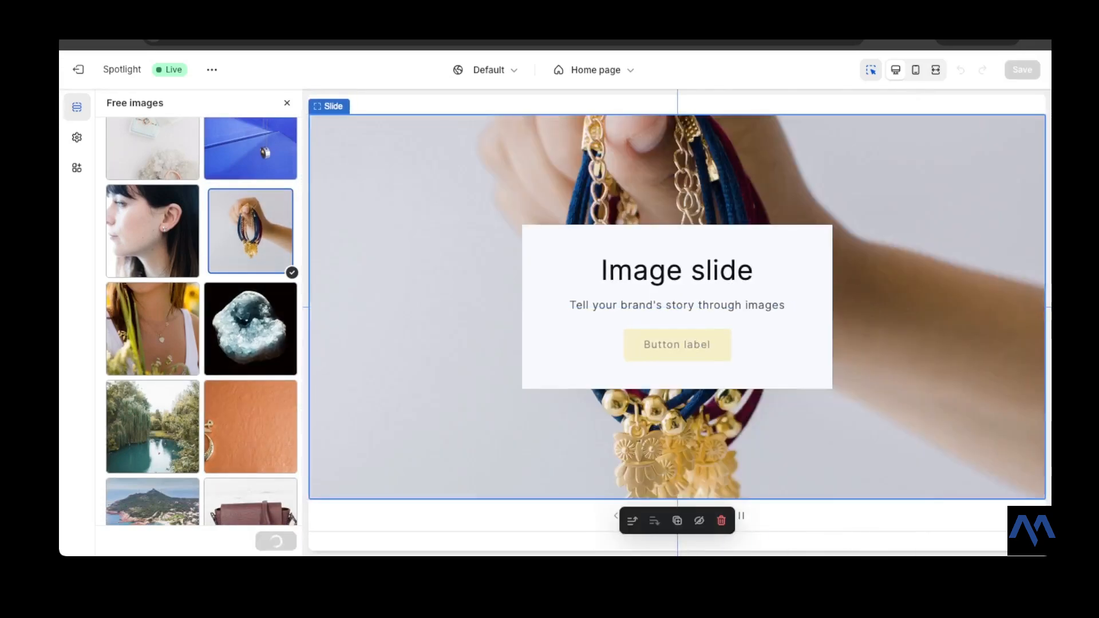
pyautogui.click(276, 541)
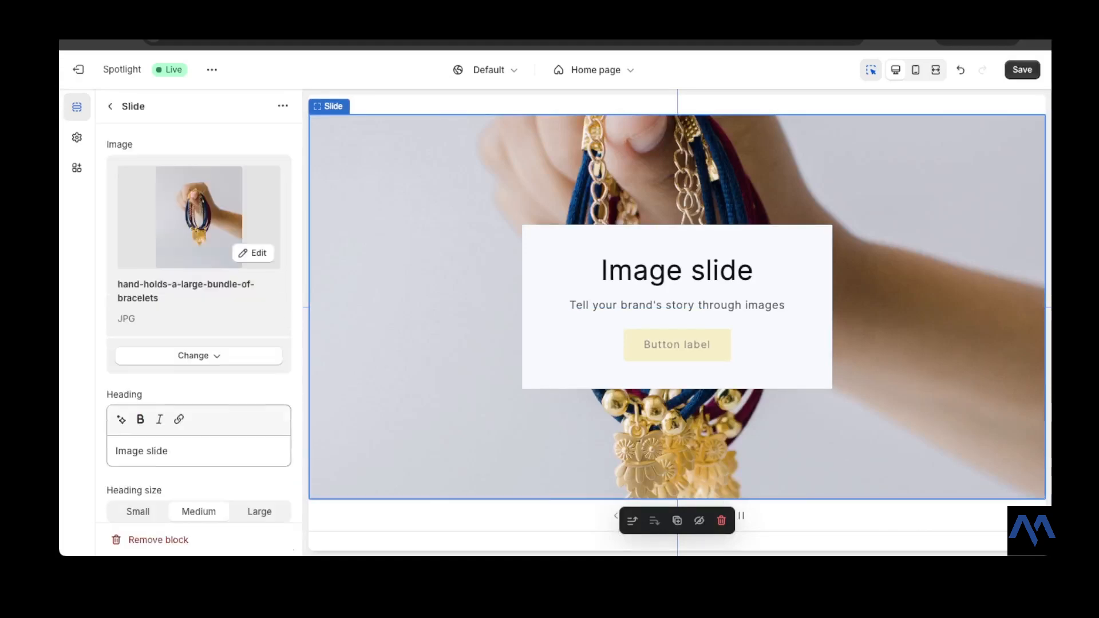
# - Change the second slide's heading to SILVER COLLECTION
pyautogui.scroll(-1, 198, 309)
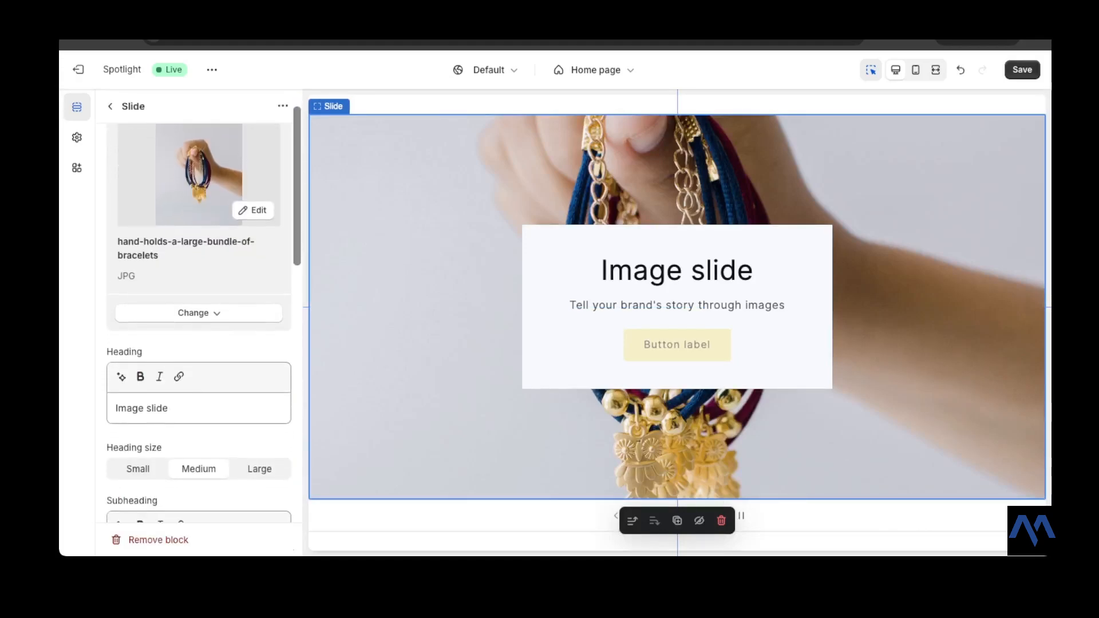
pyautogui.moveTo(170, 409); pyautogui.dragTo(115, 409)
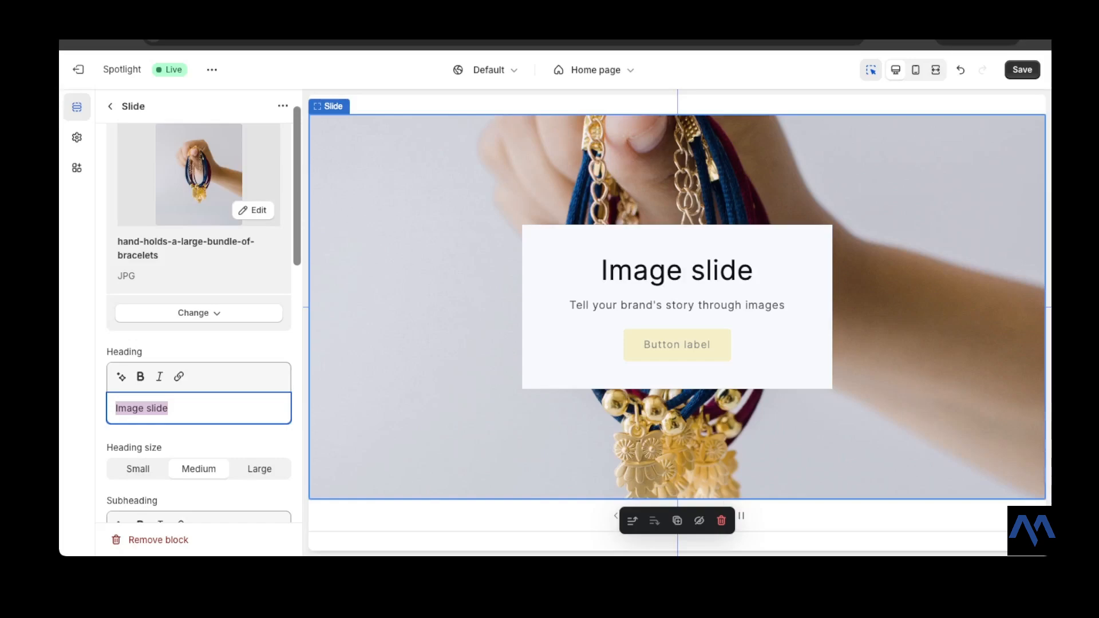
pyautogui.write('T')
pyautogui.press('BackSpace')
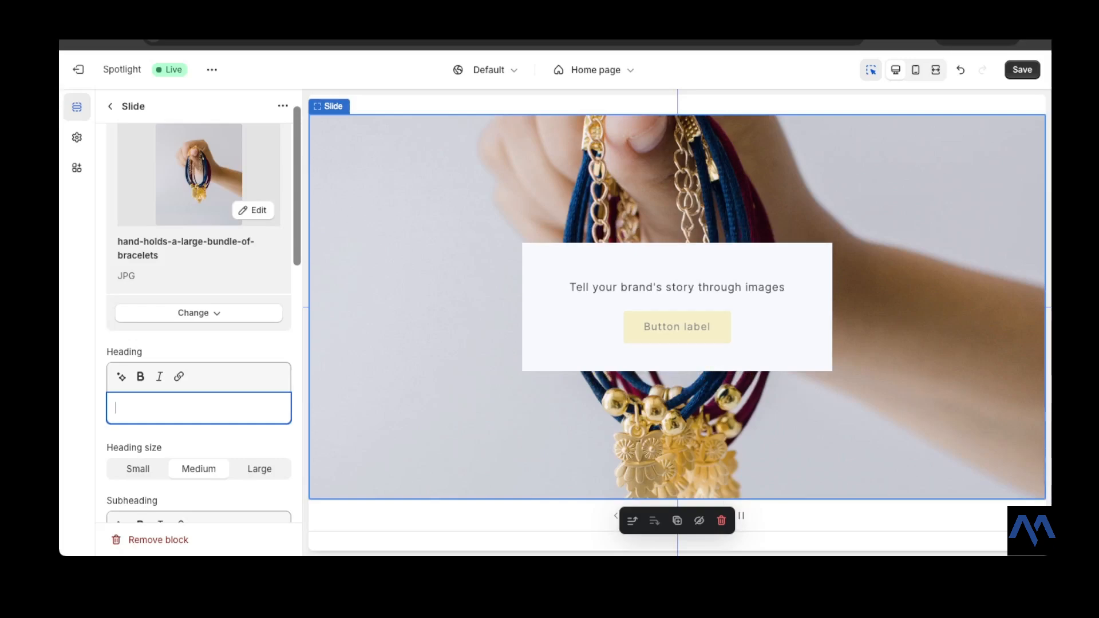
pyautogui.write('SI')
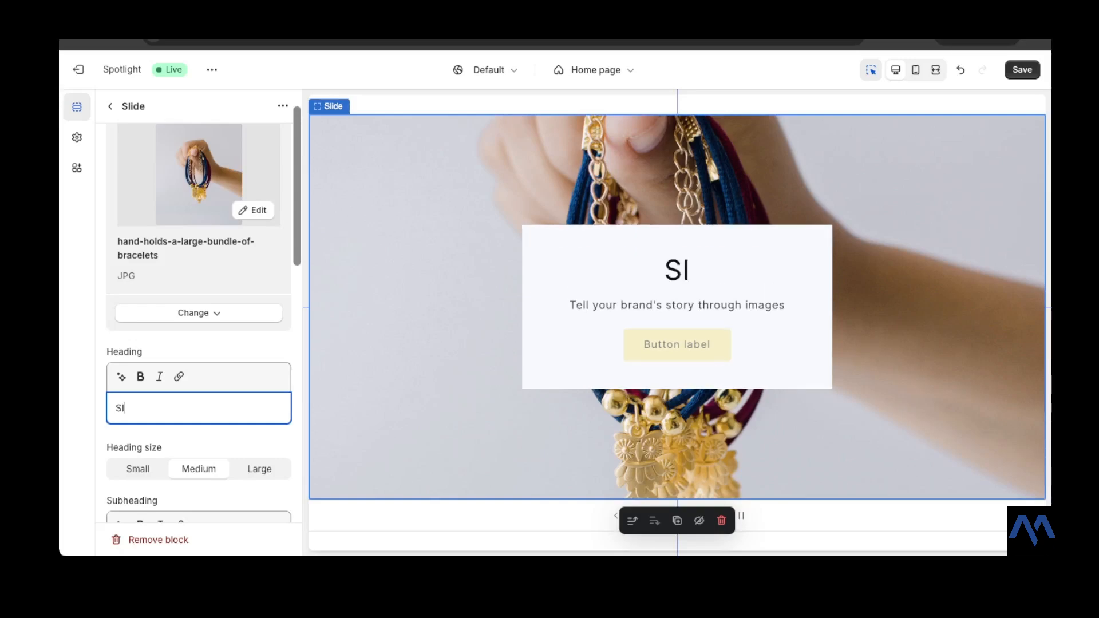
pyautogui.write('LVER C')
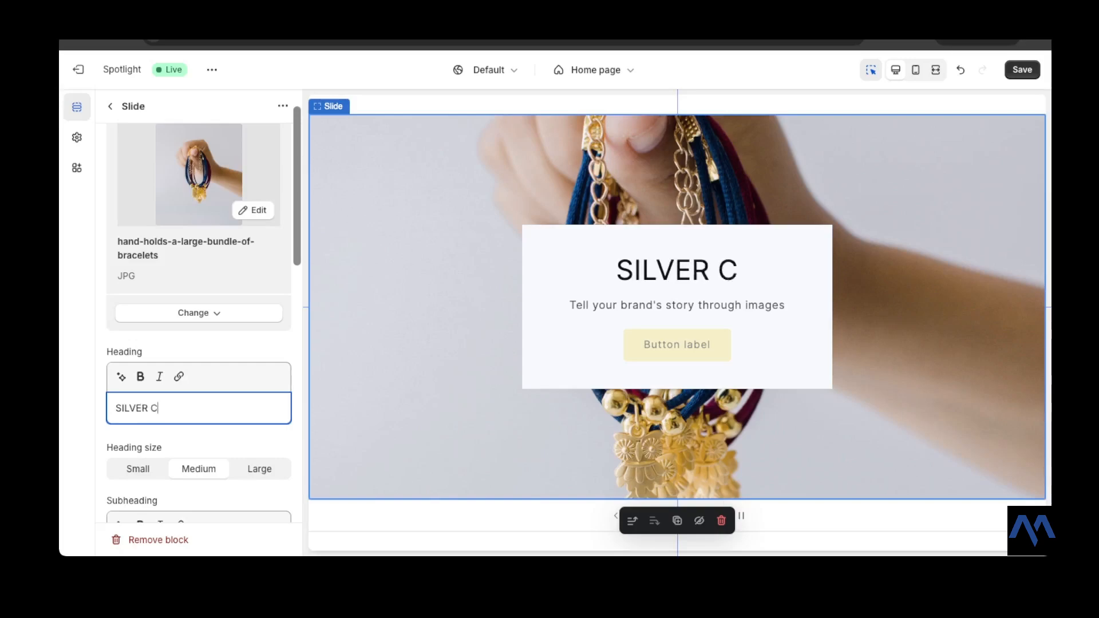
pyautogui.write('OLLECTION')
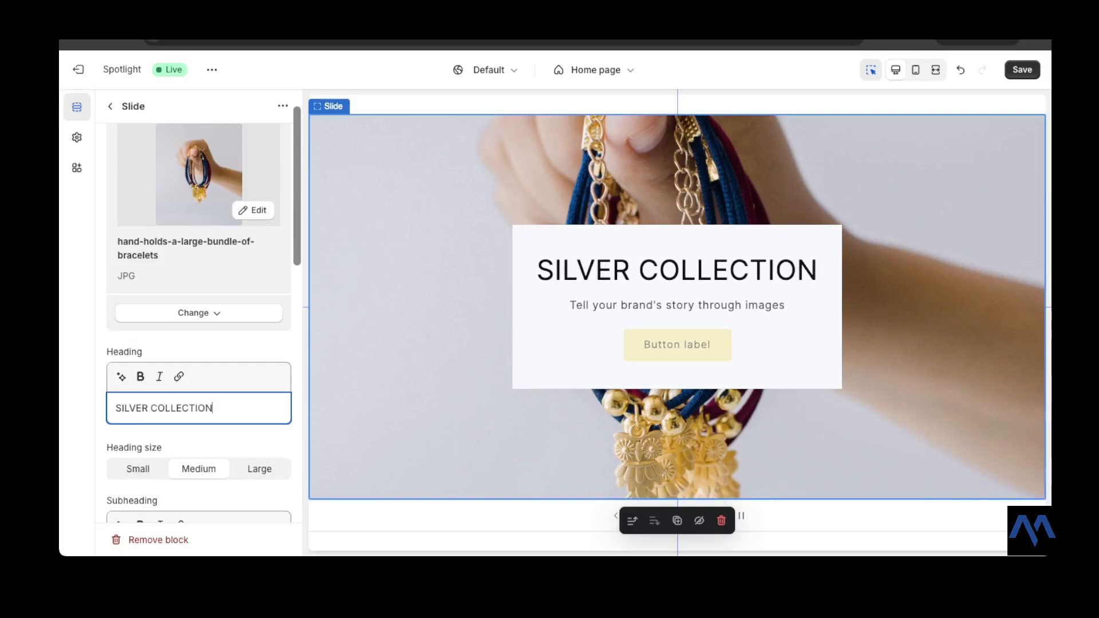
pyautogui.scroll(-2, 199, 320)
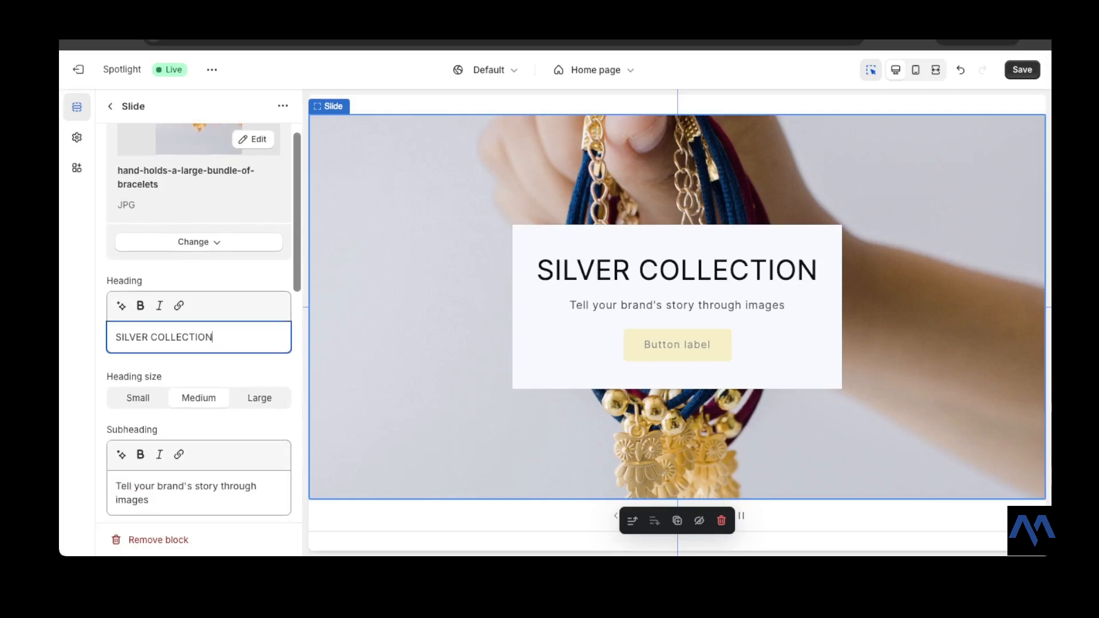
pyautogui.click(138, 398)
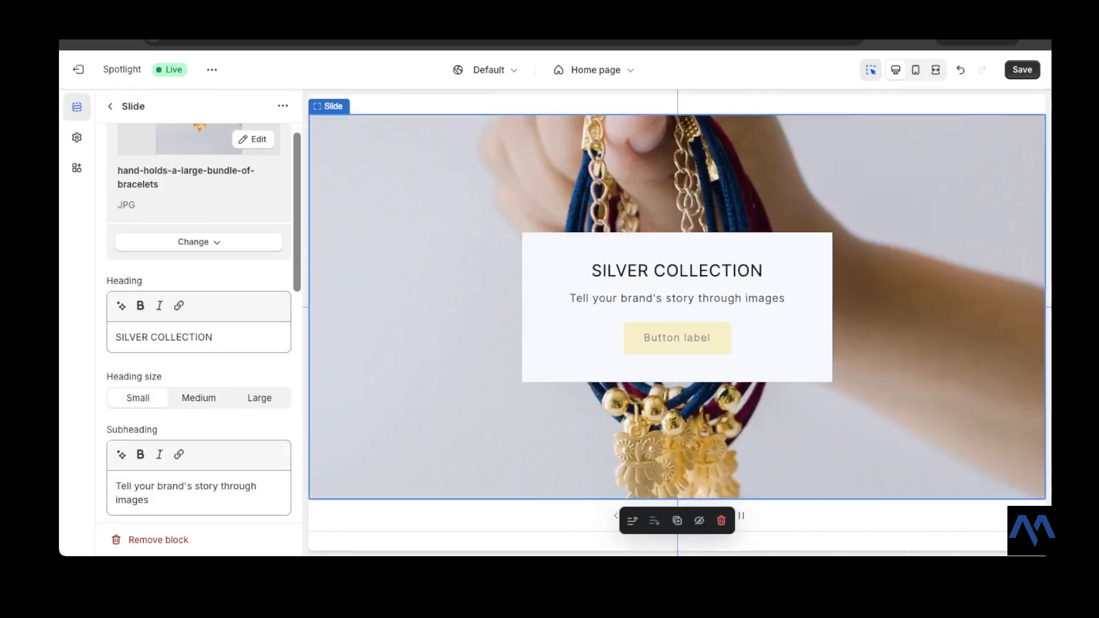
pyautogui.click(198, 398)
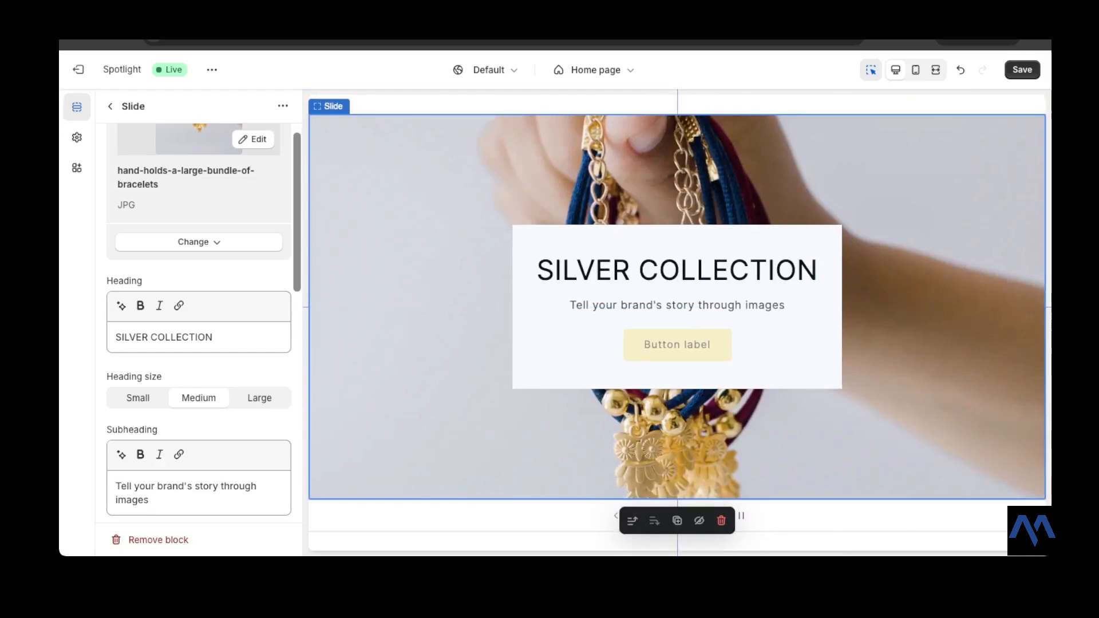
# - Replace the second slide's subheading with Natural Sophistication
pyautogui.scroll(-3, 198, 323)
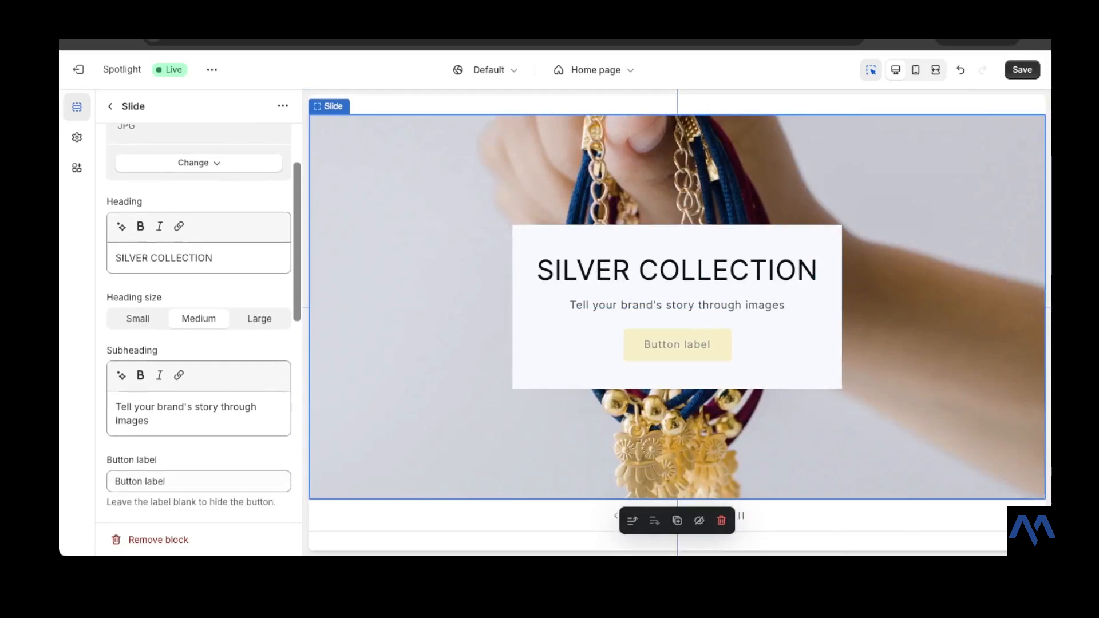
pyautogui.moveTo(155, 422); pyautogui.dragTo(118, 410)
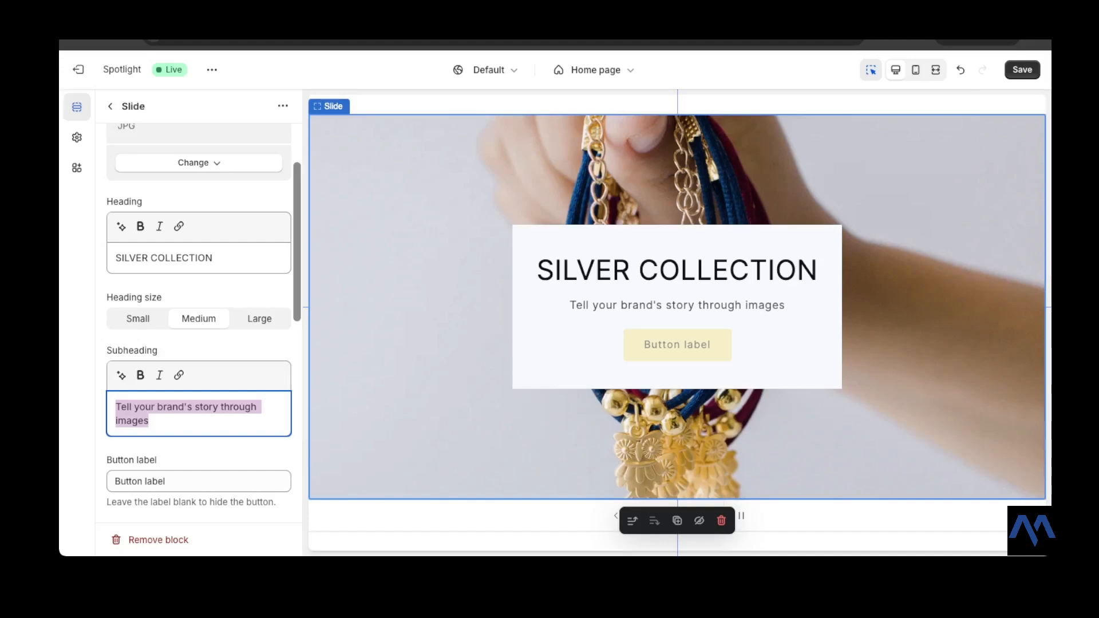
pyautogui.write('t')
pyautogui.press('BackSpace')
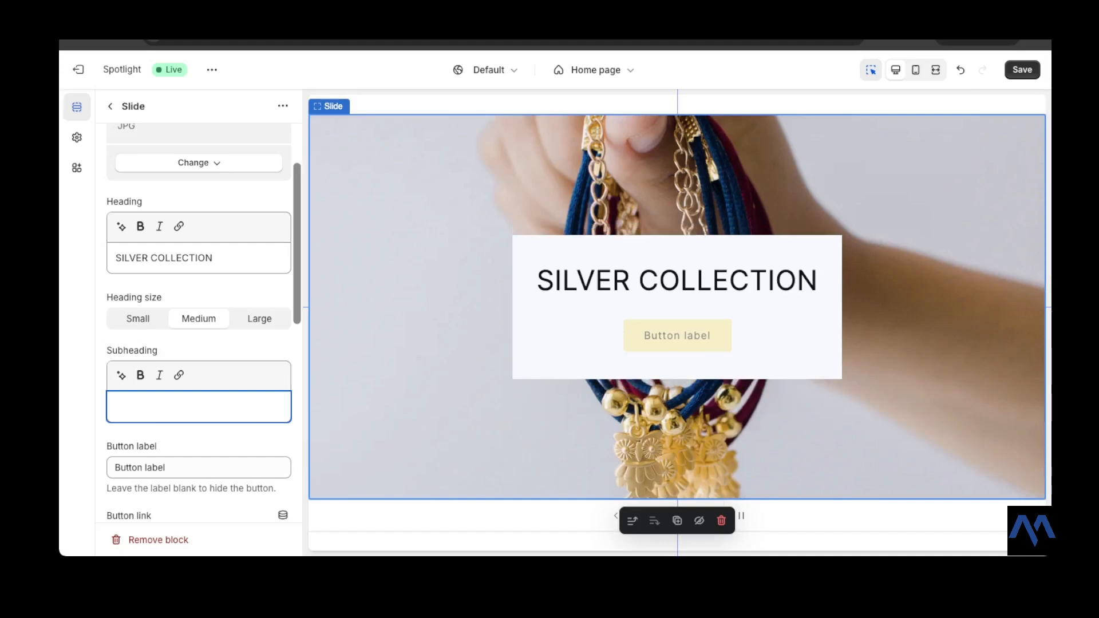
pyautogui.write('The')
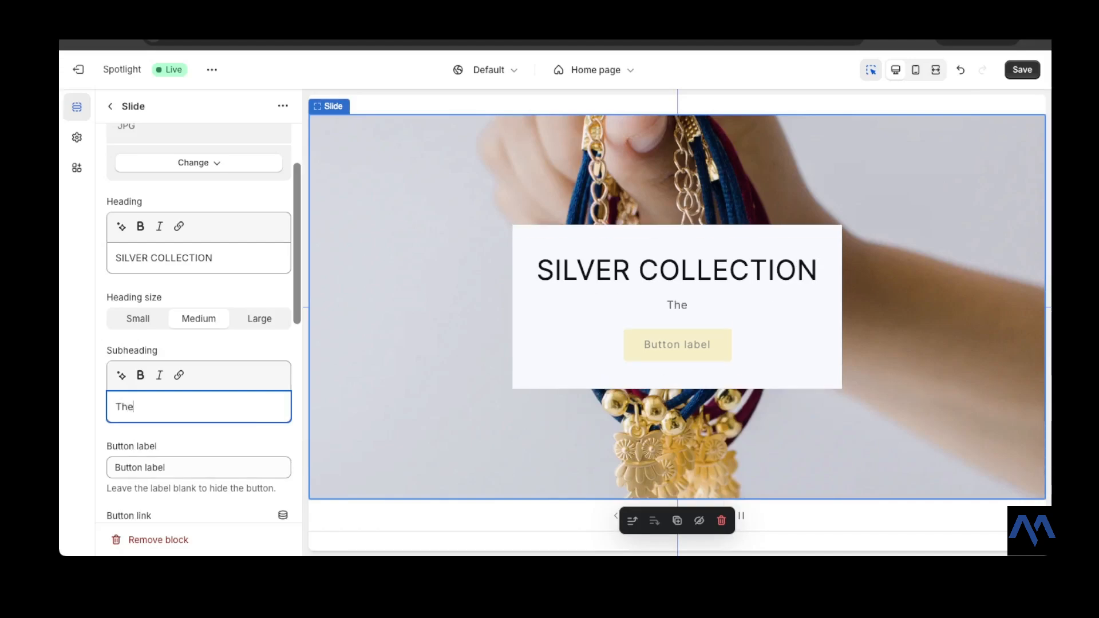
pyautogui.press('BackSpace')
pyautogui.press('BackSpace')
pyautogui.press('BackSpace')
pyautogui.write('cation')
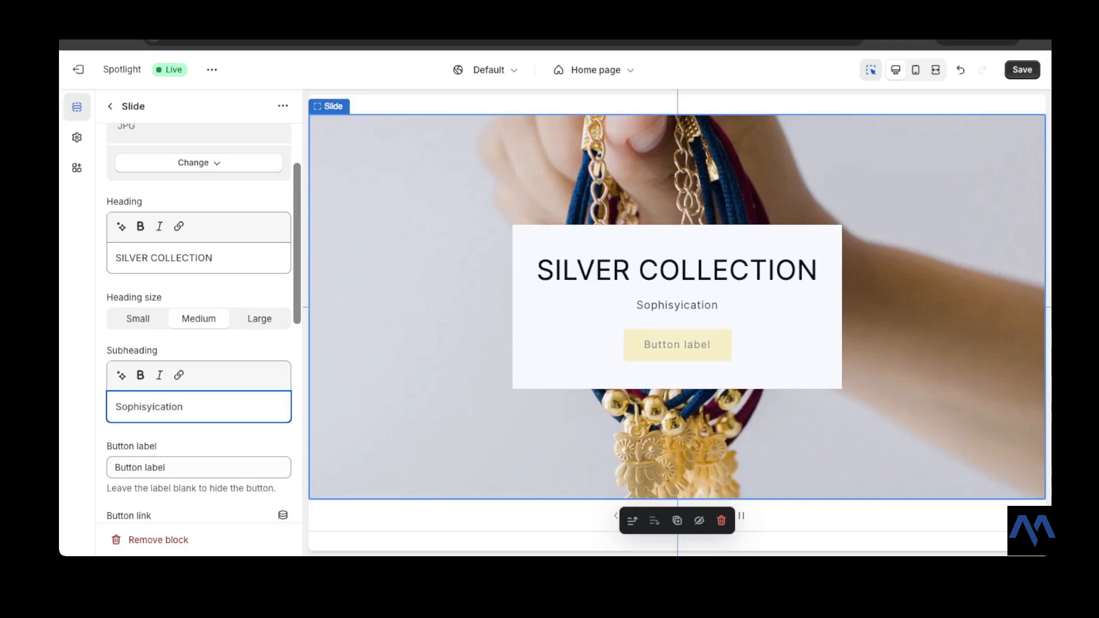
pyautogui.press('BackSpace')
pyautogui.press('BackSpace')
pyautogui.press('BackSpace')
pyautogui.press('BackSpace')
pyautogui.press('BackSpace')
pyautogui.press('BackSpace')
pyautogui.press('BackSpace')
pyautogui.press('BackSpace')
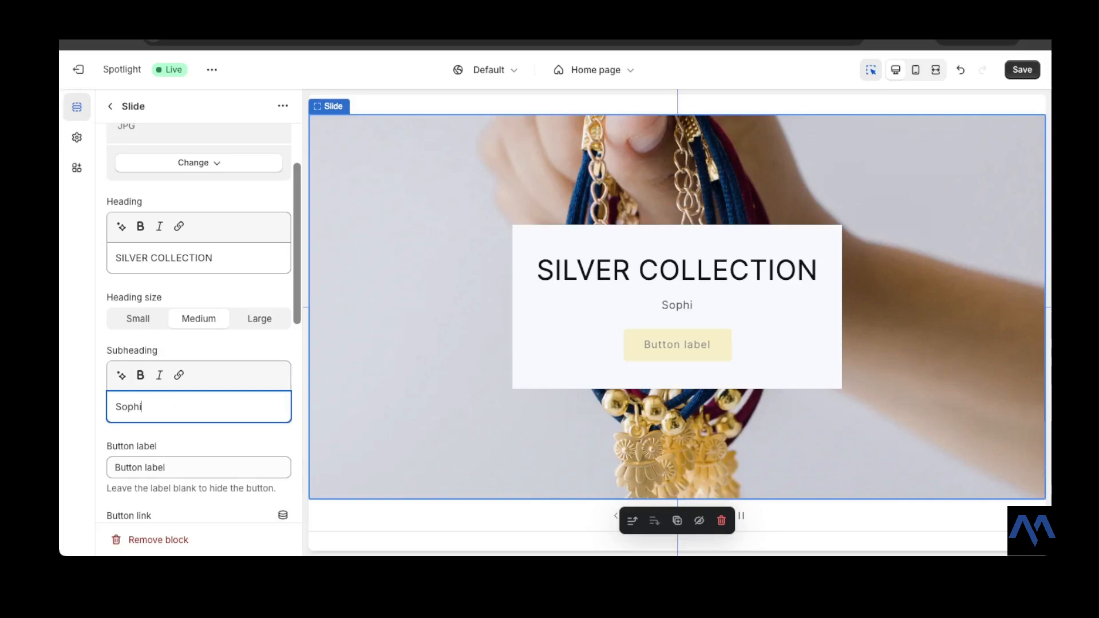
pyautogui.press('BackSpace')
pyautogui.write('Natural SS')
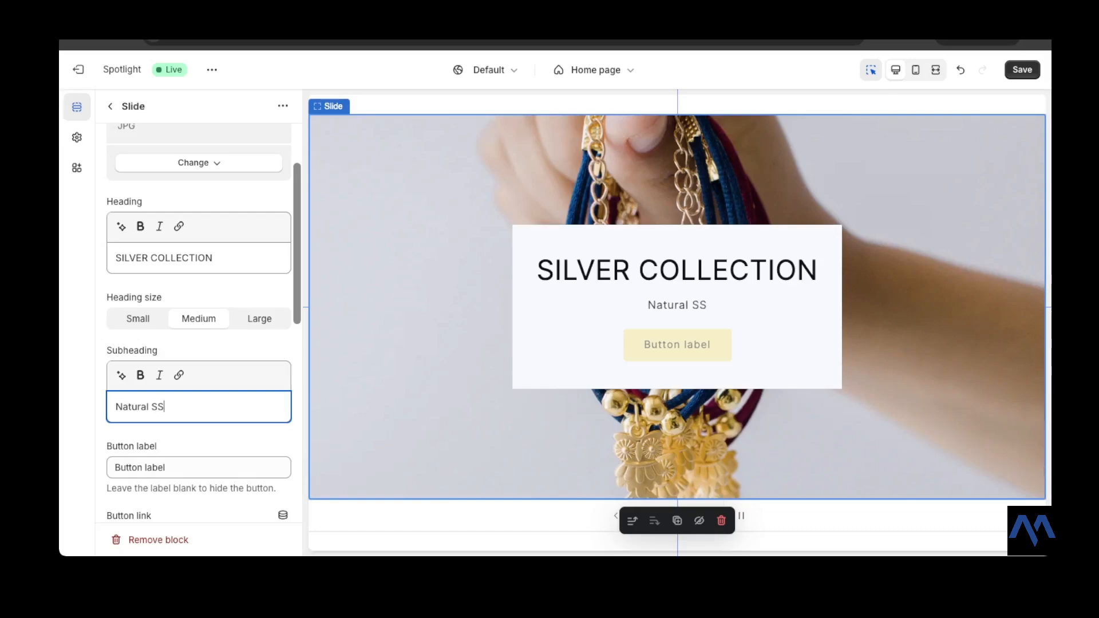
pyautogui.press('BackSpace')
pyautogui.write('ophis')
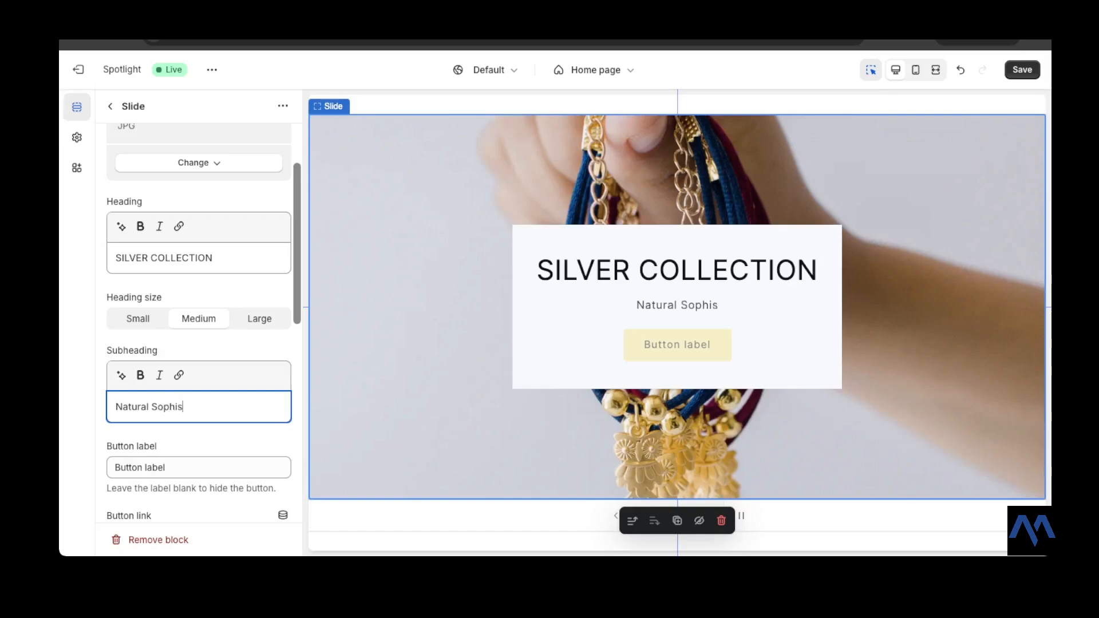
pyautogui.write('ticatiomn')
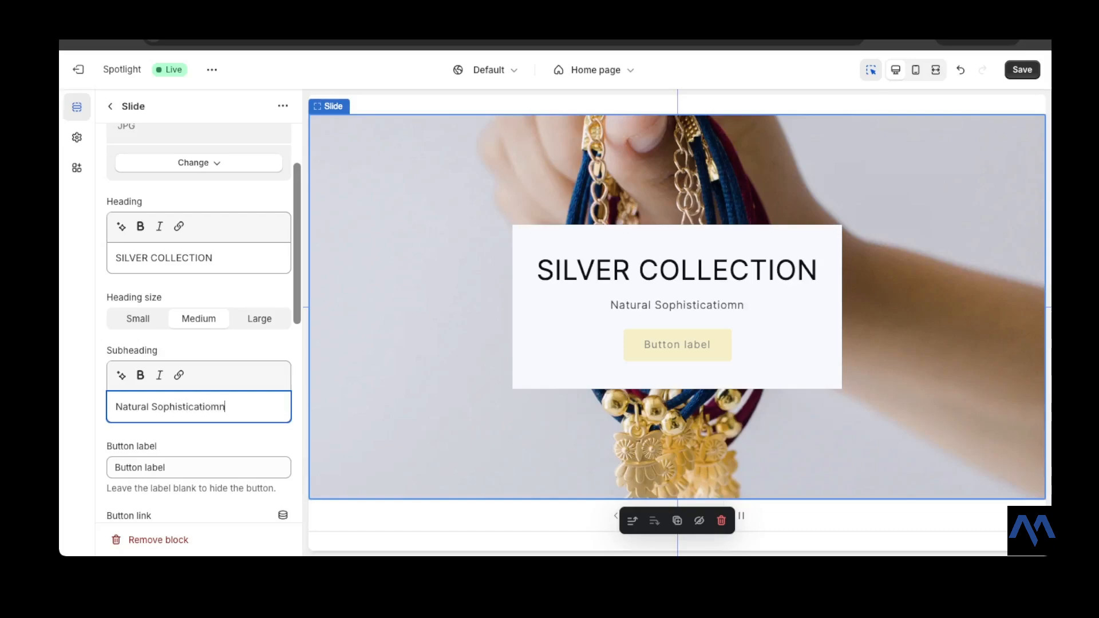
pyautogui.press('BackSpace')
pyautogui.press('BackSpace')
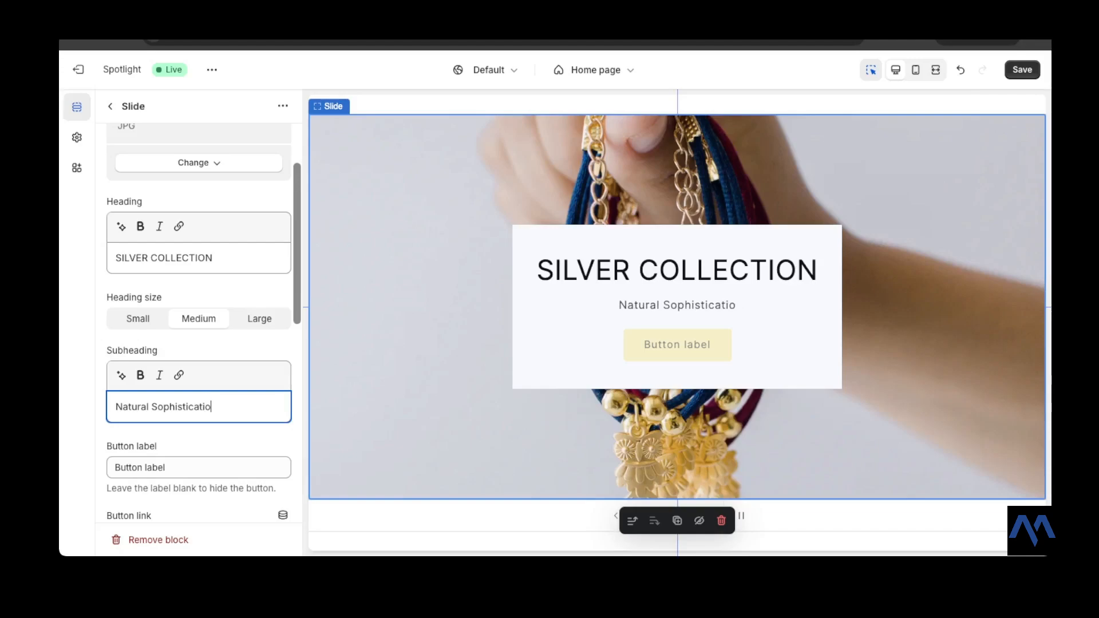
pyautogui.write('n')
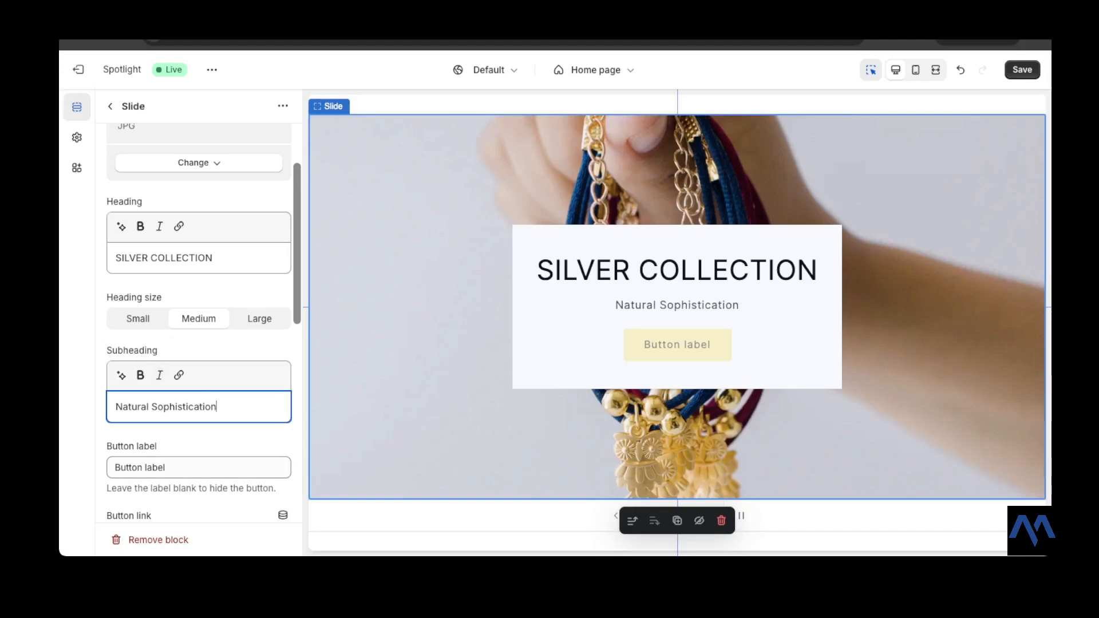
# - Set the second slide's button label to SHOP
pyautogui.press('Tab')
pyautogui.write('SHOP')
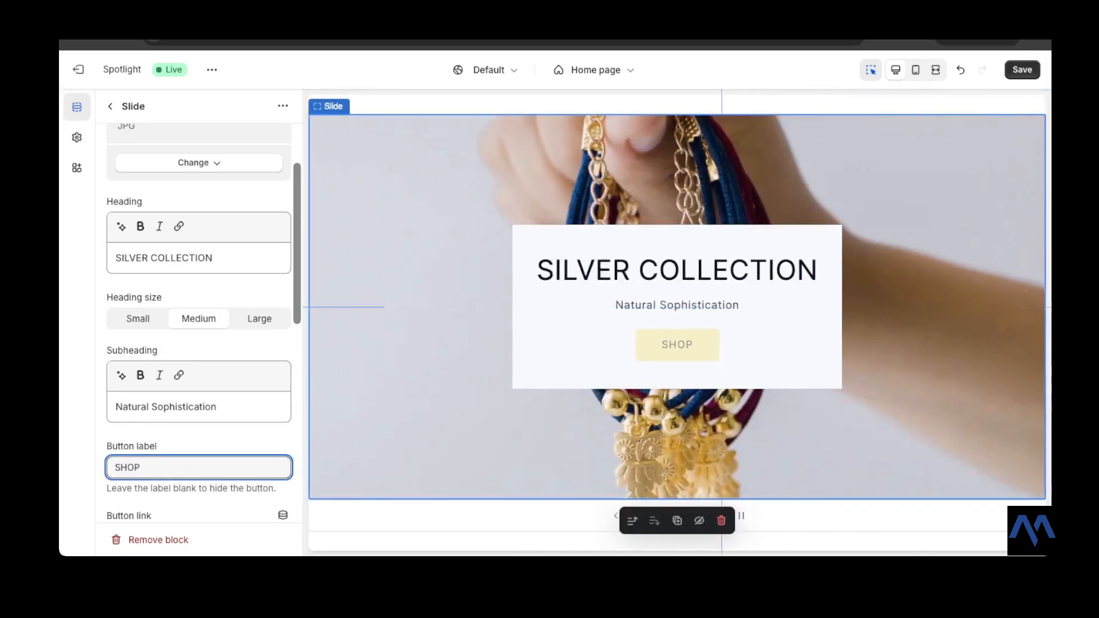
pyautogui.scroll(-5, 198, 323)
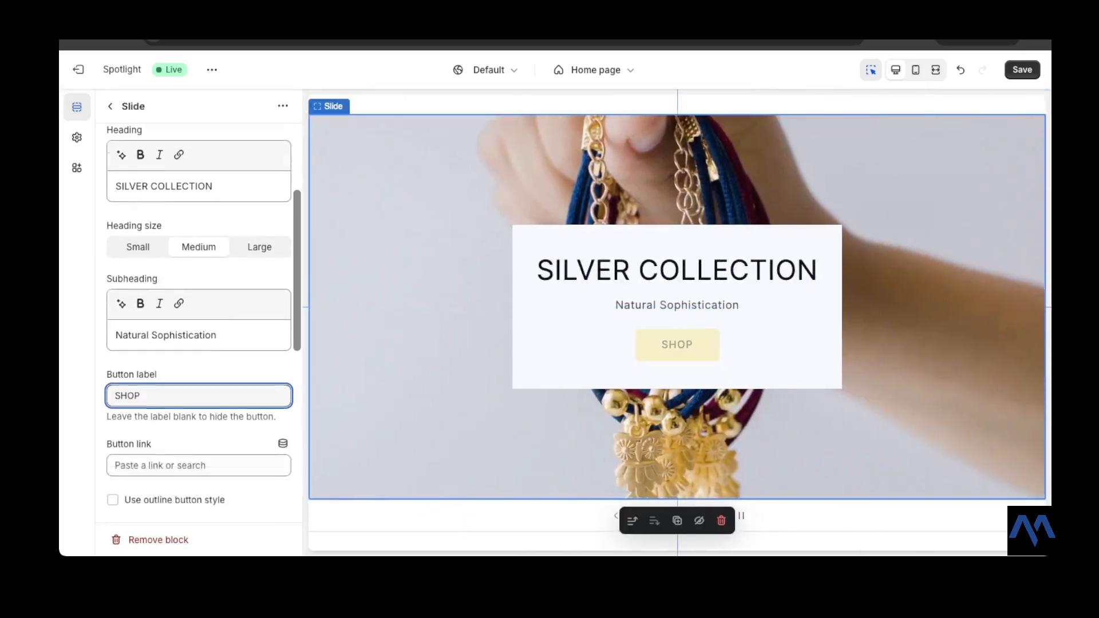
pyautogui.scroll(-1, 199, 323)
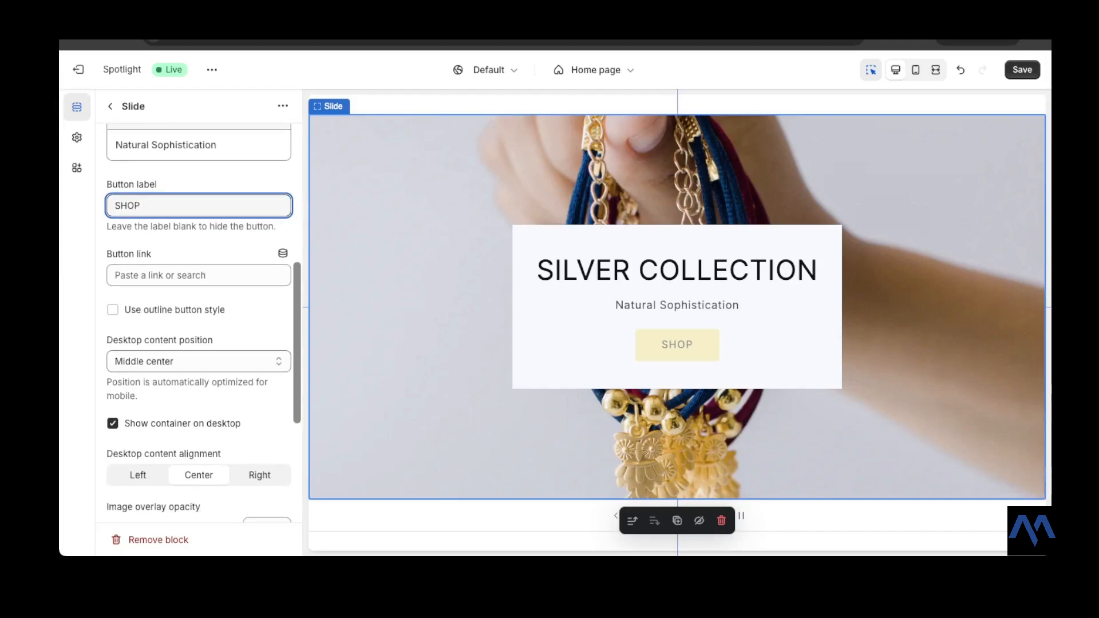
pyautogui.click(113, 424)
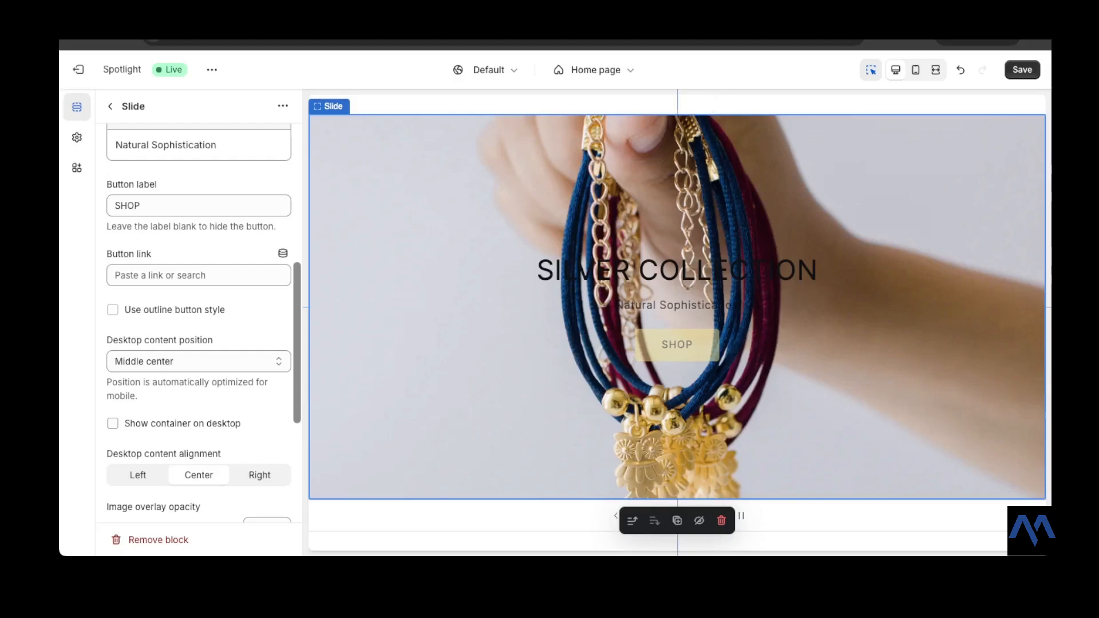
pyautogui.scroll(6, 199, 323)
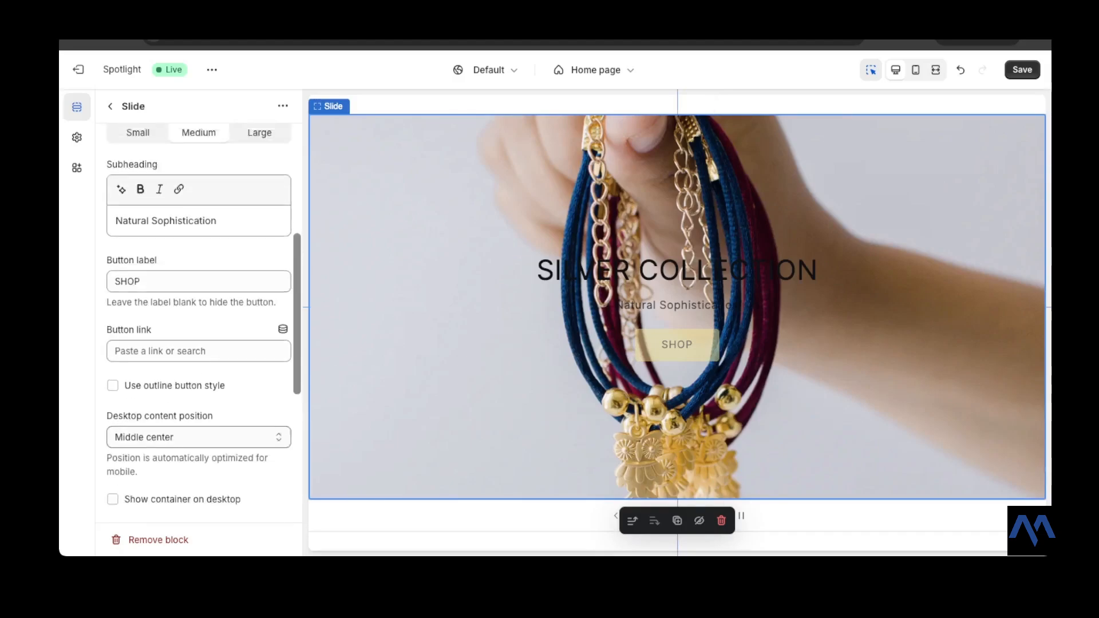
pyautogui.scroll(2, 199, 323)
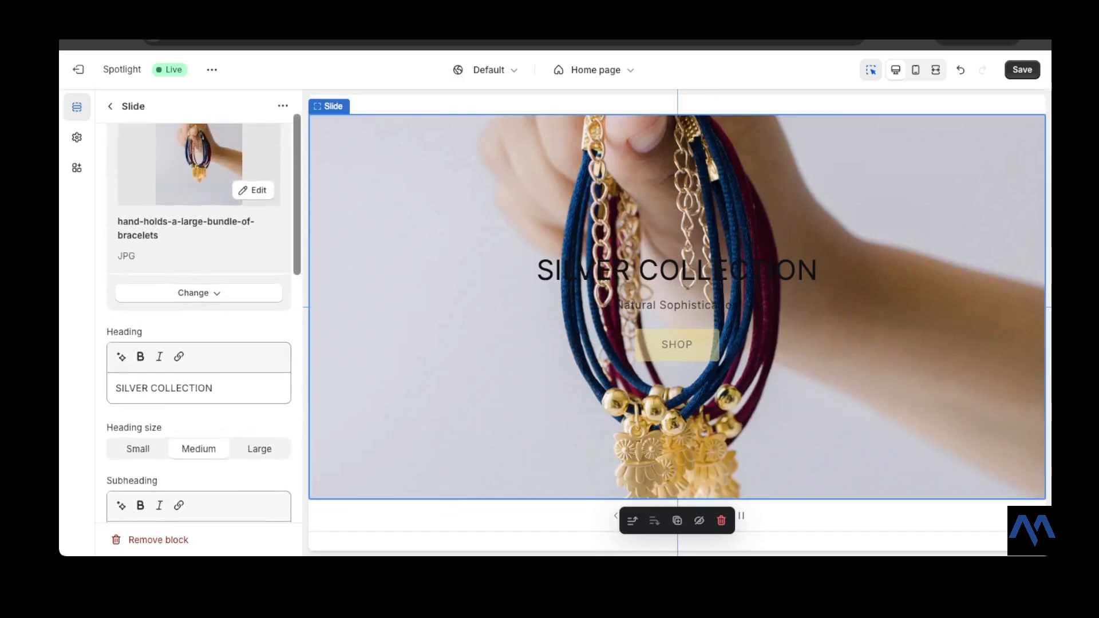
pyautogui.scroll(-5, 198, 323)
pyautogui.scroll(-4, 199, 324)
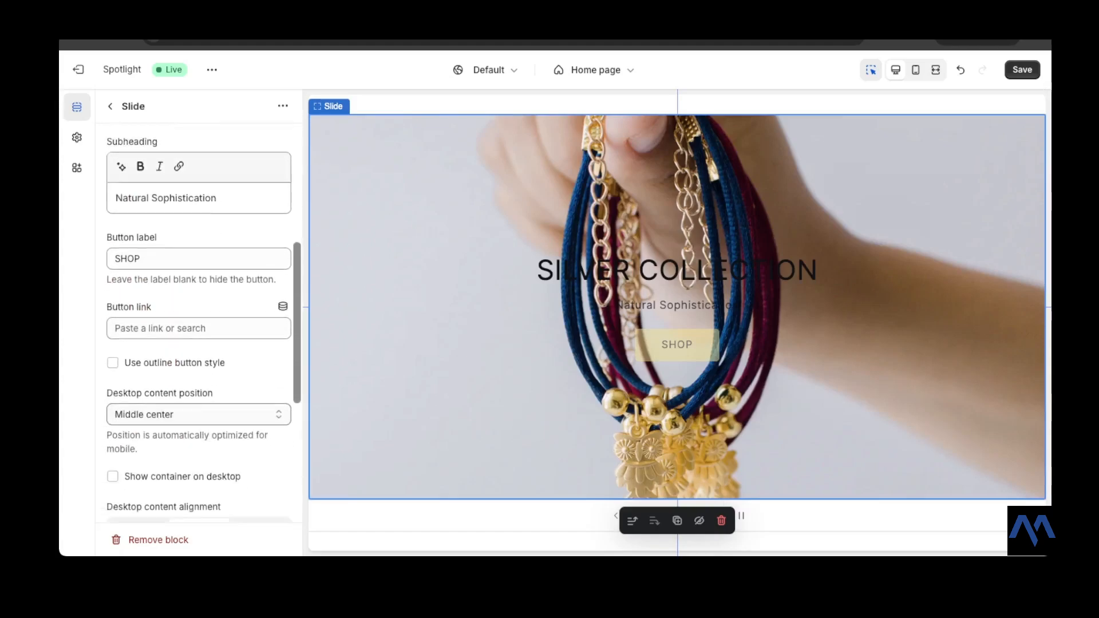
pyautogui.scroll(-2, 199, 324)
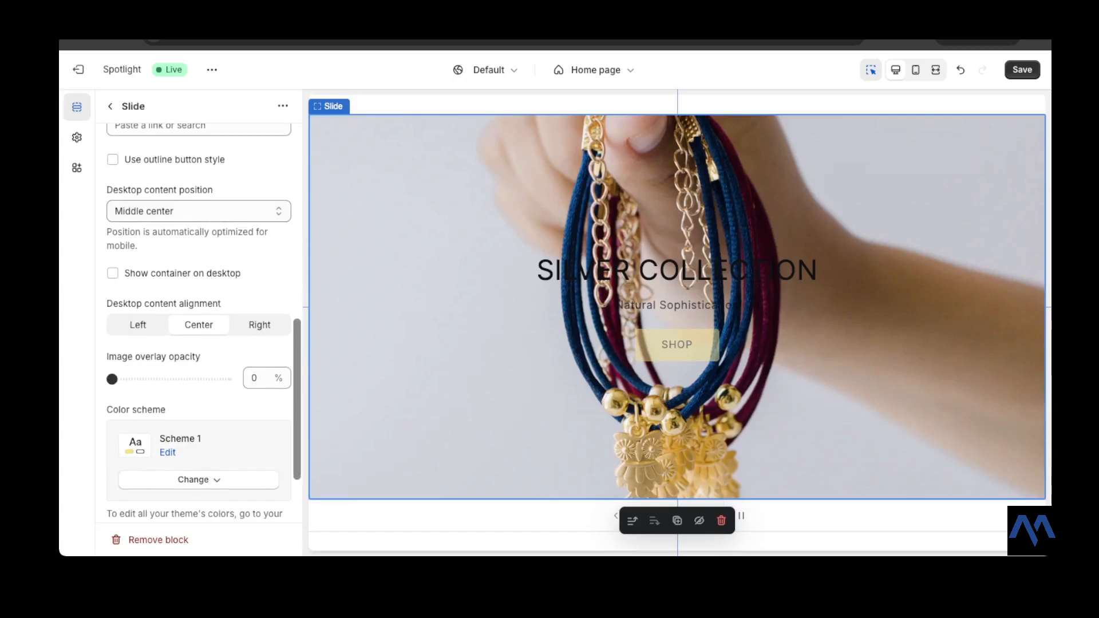
pyautogui.click(113, 273)
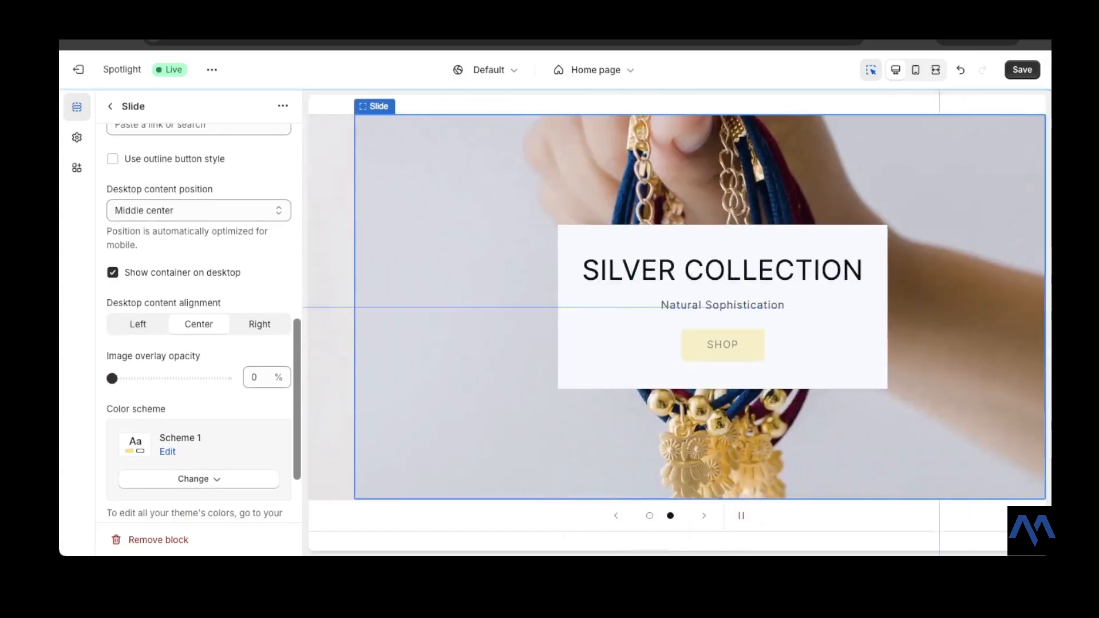
# - Go back to the slideshow and open the first slide to review its settings
pyautogui.scroll(12, 199, 320)
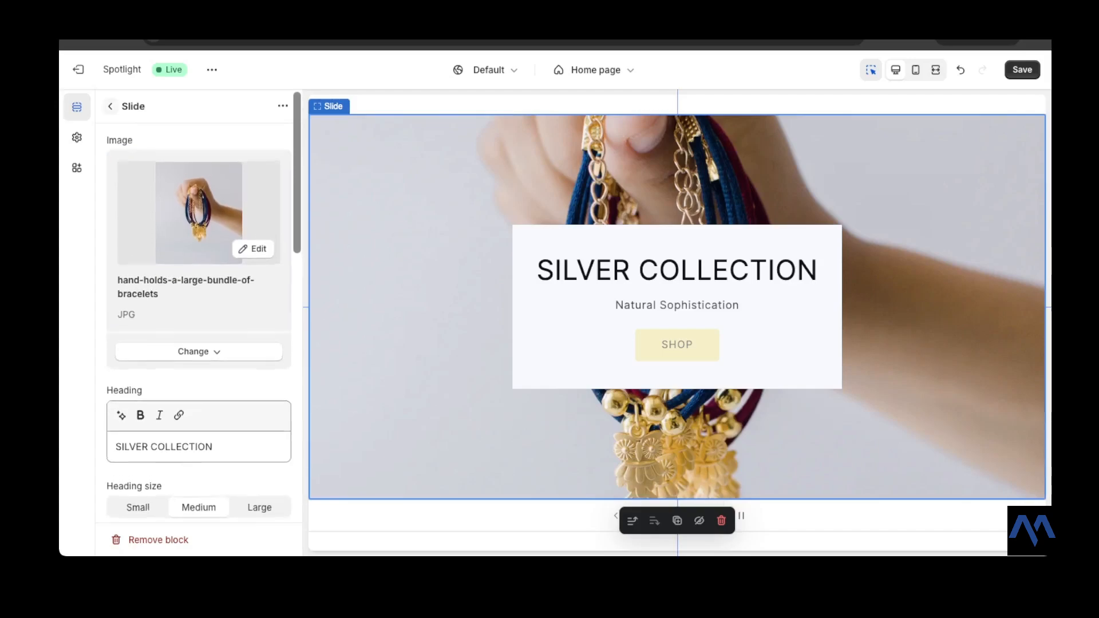
pyautogui.click(110, 106)
pyautogui.click(165, 315)
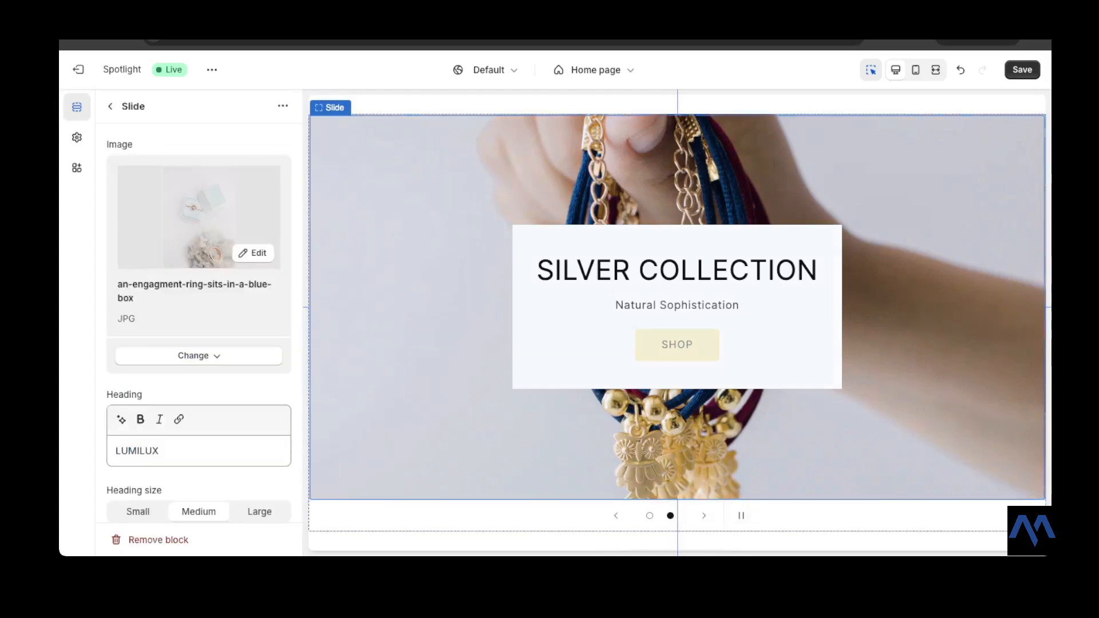
pyautogui.scroll(-5, 199, 321)
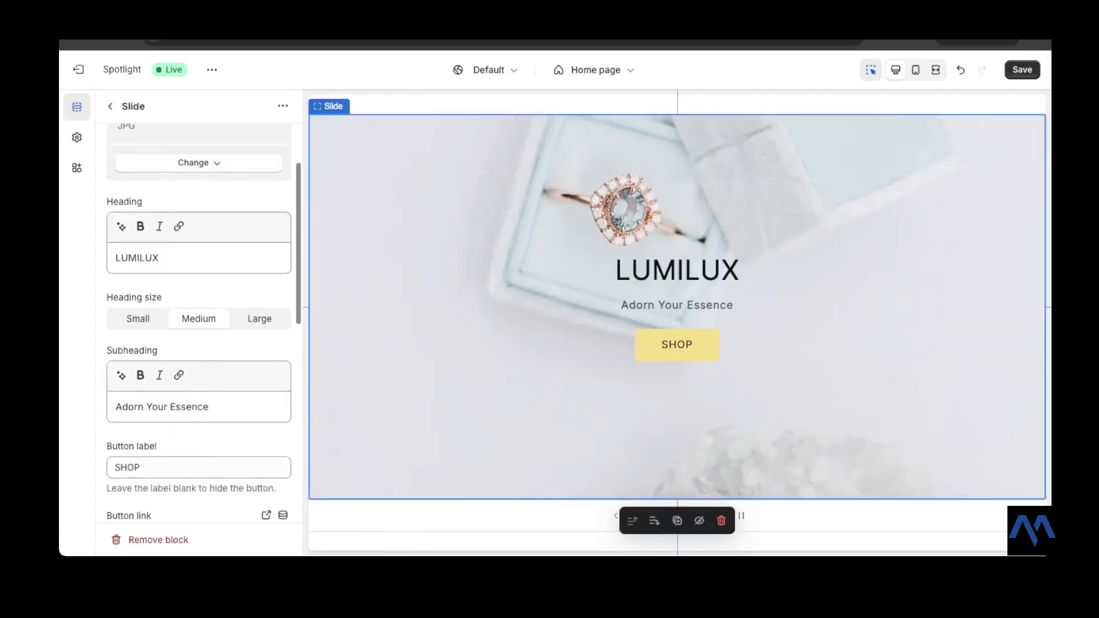
pyautogui.scroll(-5, 199, 323)
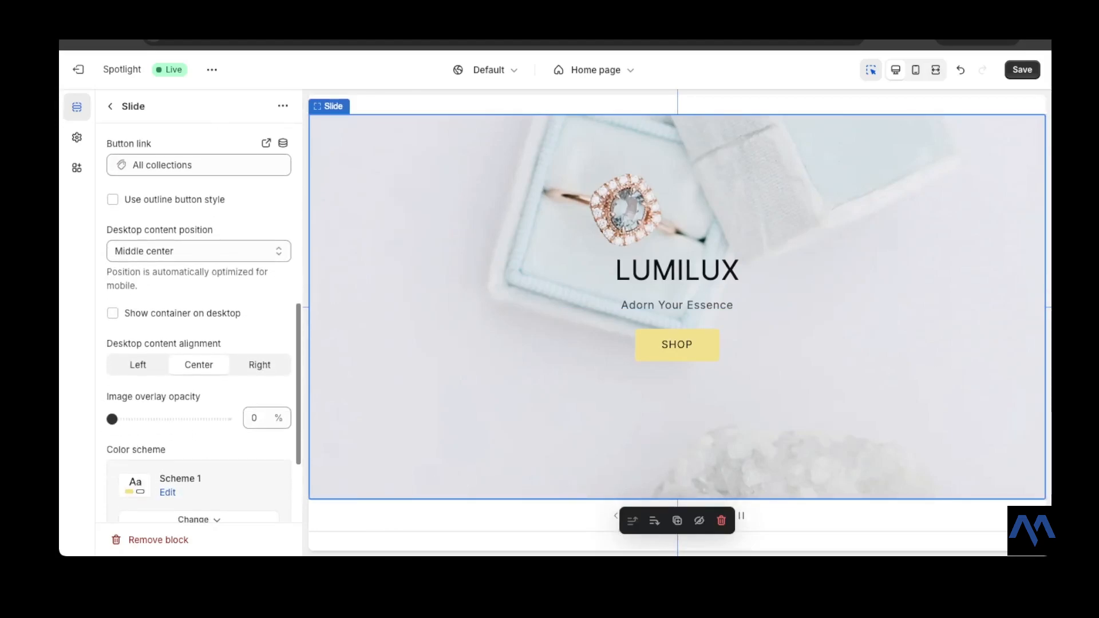
# - Turn on the first slide's desktop content container and preview the home page in mobile and desktop views
pyautogui.click(113, 313)
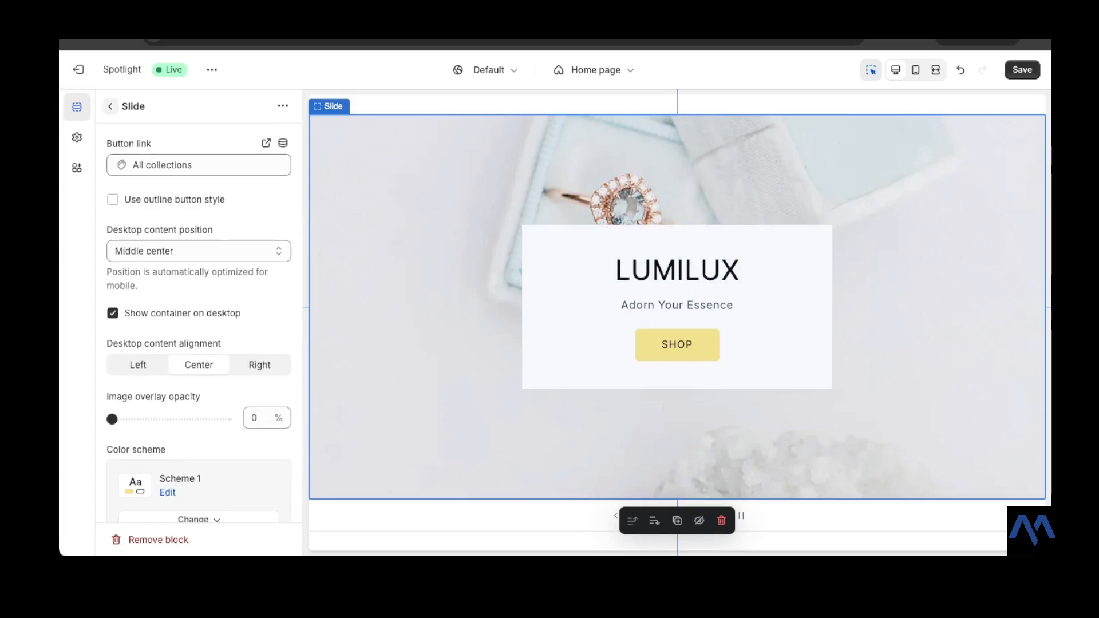
pyautogui.click(111, 106)
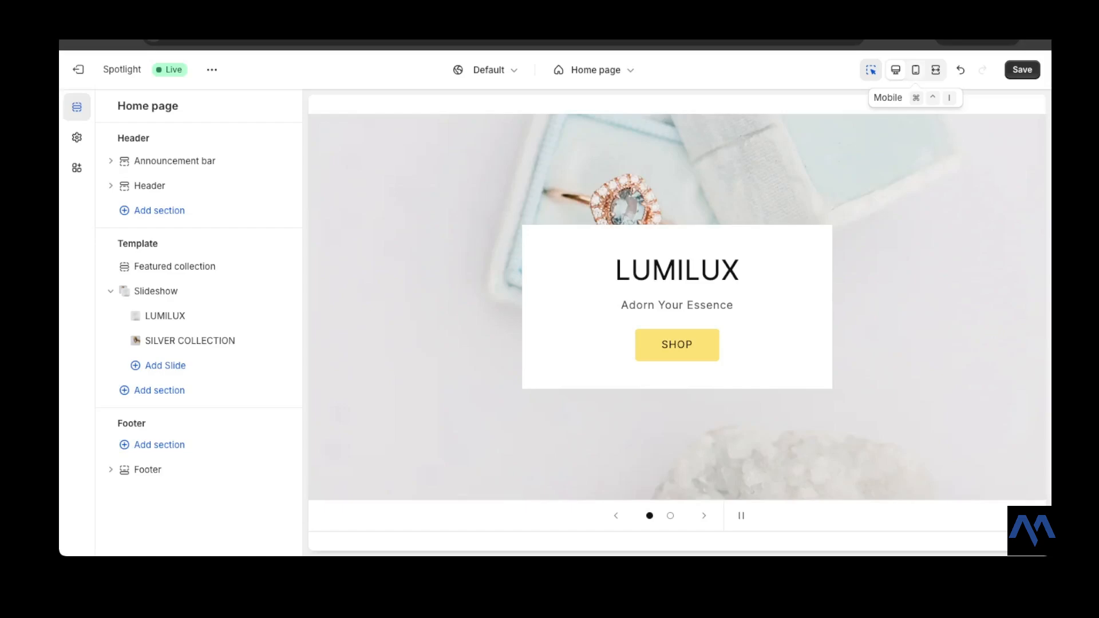
pyautogui.click(915, 69)
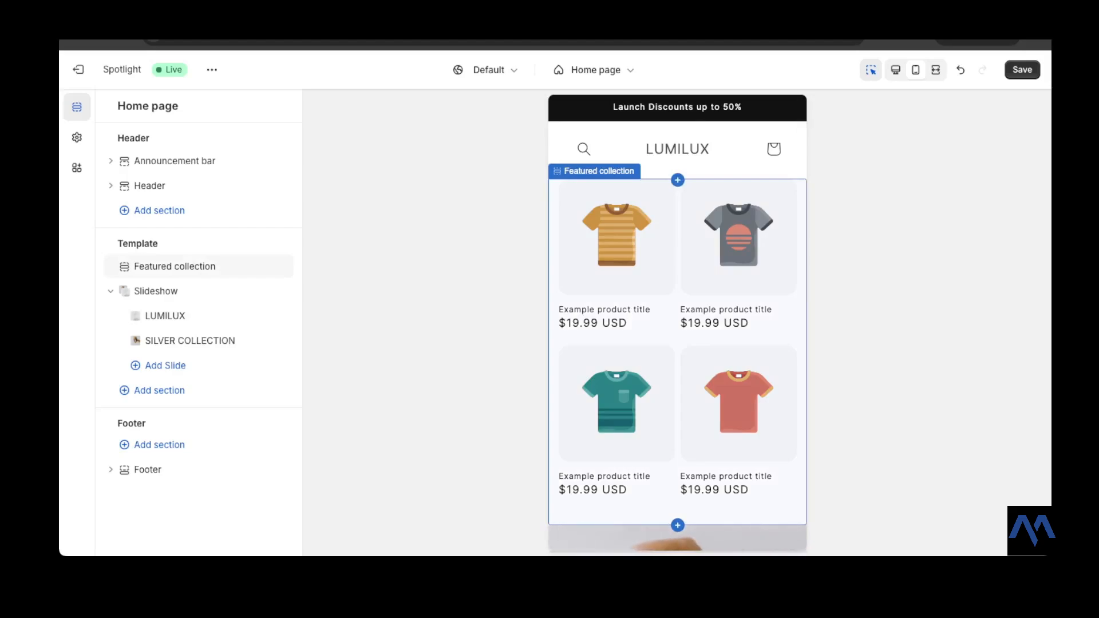
pyautogui.click(896, 69)
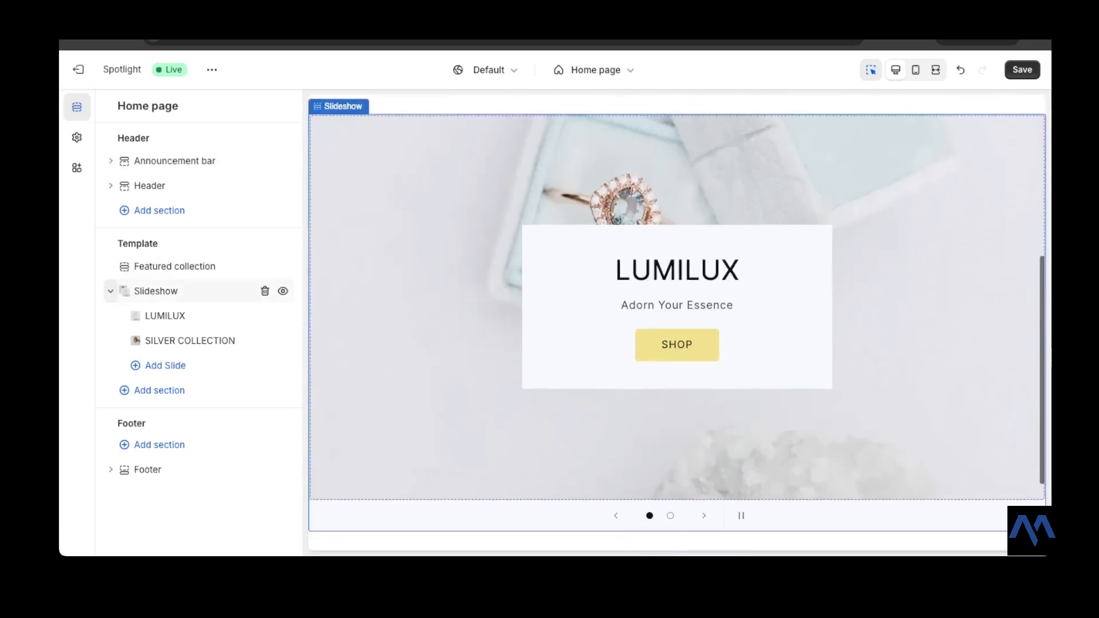
# - Move the Slideshow section above the Featured collection section and save the theme
pyautogui.click(110, 291)
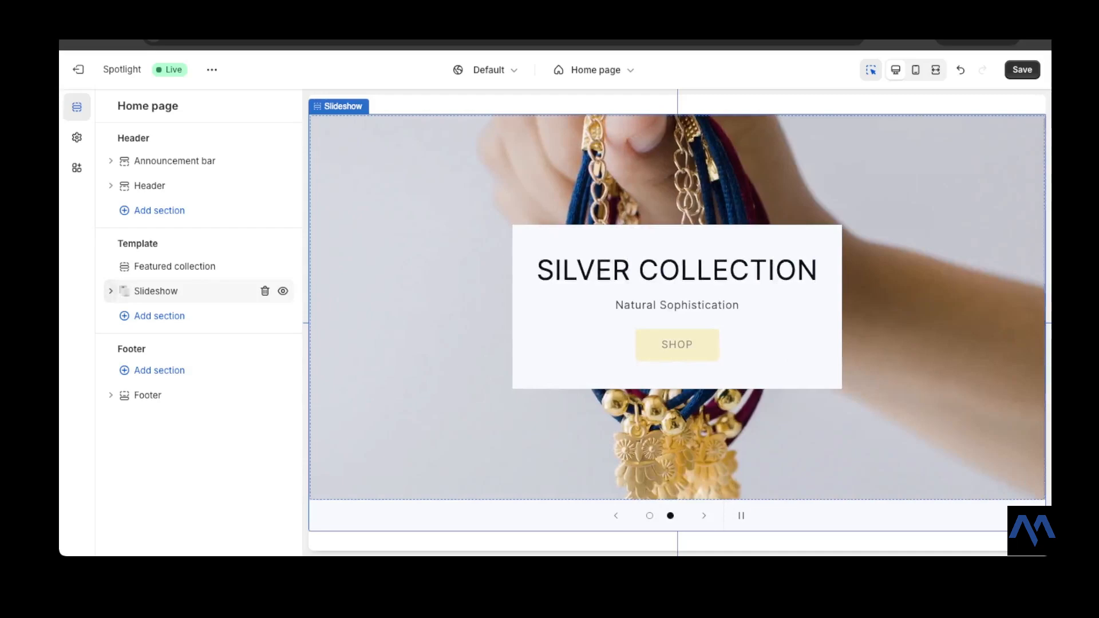
pyautogui.click(111, 290)
pyautogui.click(111, 290)
pyautogui.moveTo(124, 291); pyautogui.dragTo(141, 265)
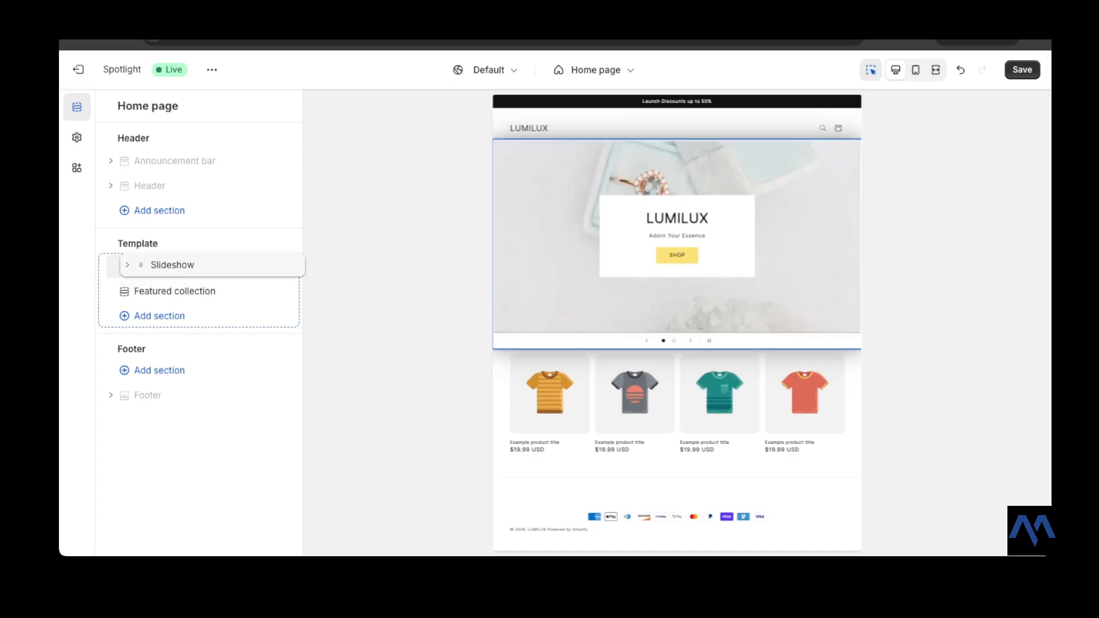
pyautogui.moveTo(140, 265)
pyautogui.mouseDown()
pyautogui.moveTo(140, 297)
pyautogui.moveTo(140, 267)
pyautogui.mouseUp()
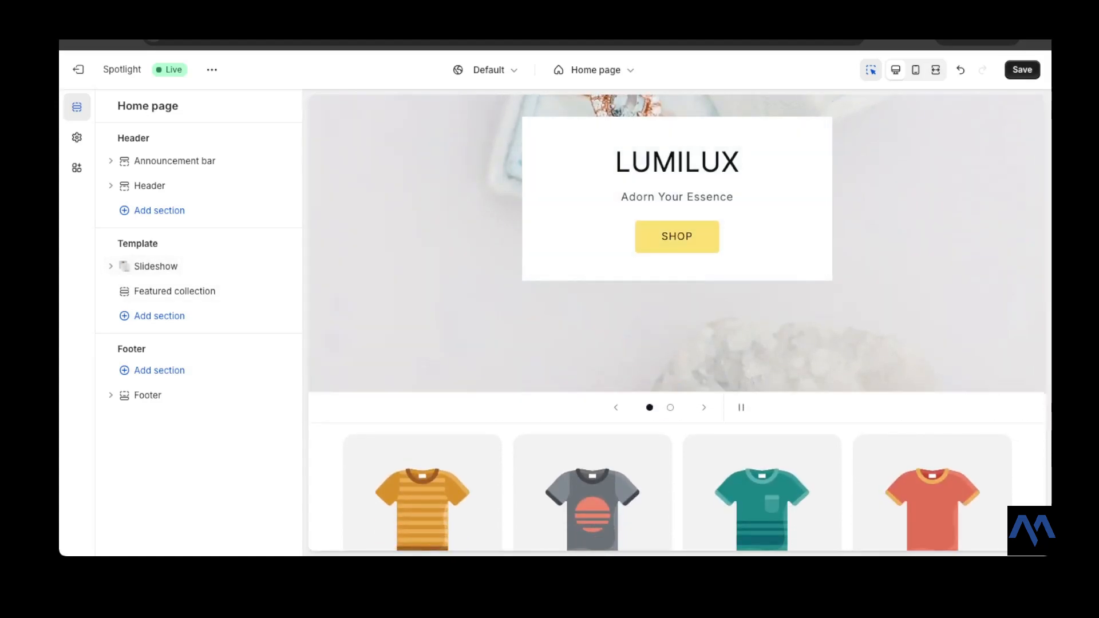
pyautogui.click(1023, 69)
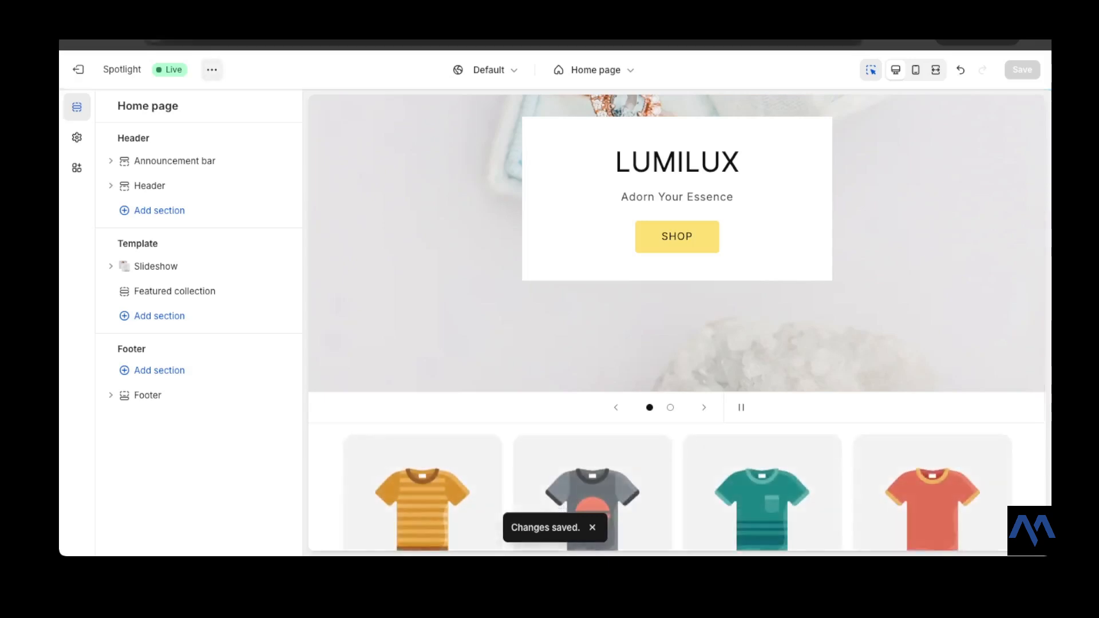
# - Open the live storefront view and scroll through the home page to review it
pyautogui.click(212, 69)
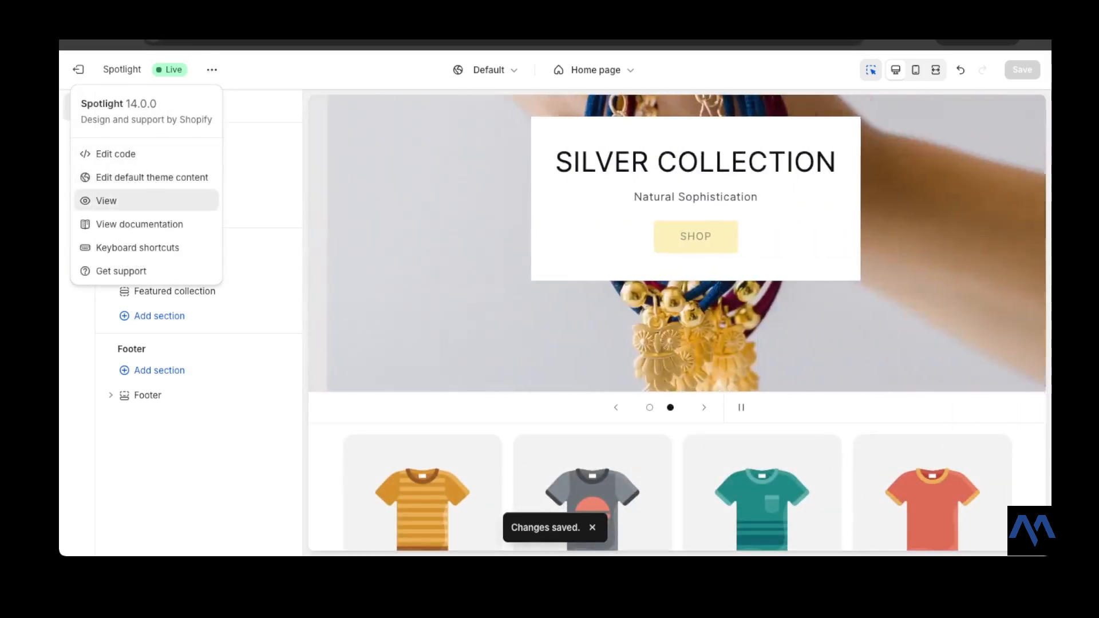
pyautogui.click(106, 200)
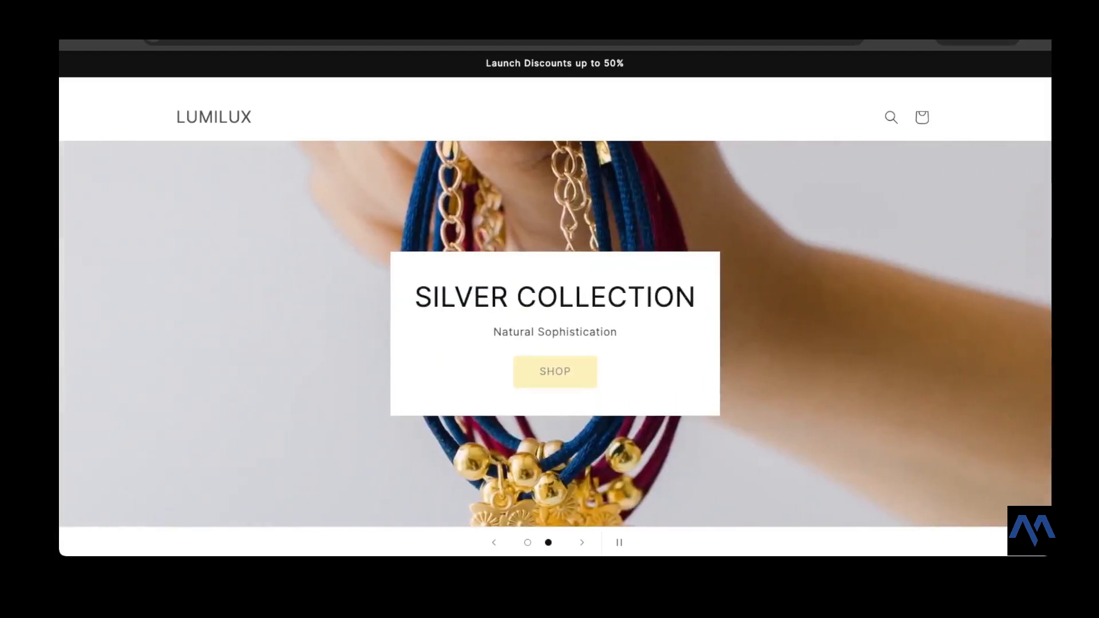
pyautogui.scroll(-2, 555, 298)
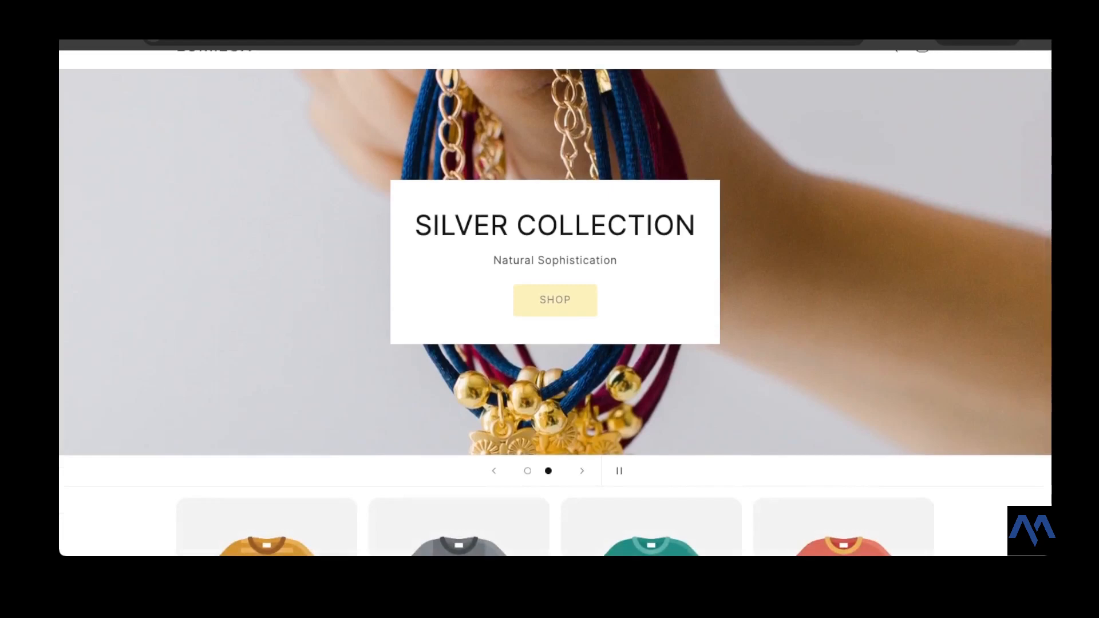
pyautogui.scroll(2, 555, 297)
pyautogui.scroll(-2, 555, 297)
pyautogui.scroll(2, 555, 297)
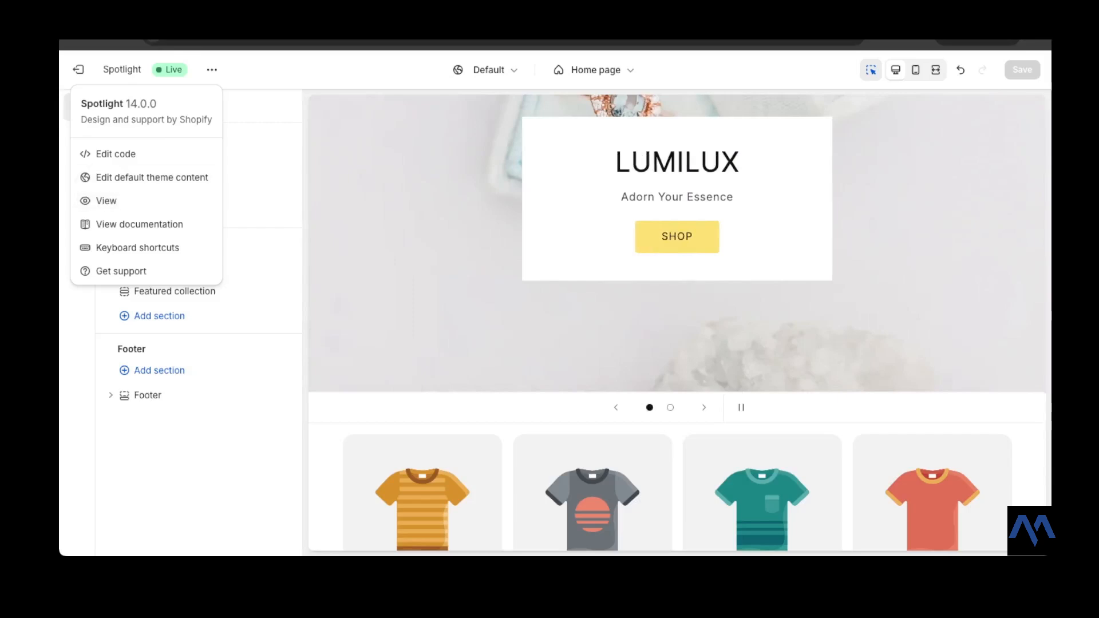
pyautogui.press('Escape')
# - Add an Email signup section to the template below the featured collection
pyautogui.click(160, 315)
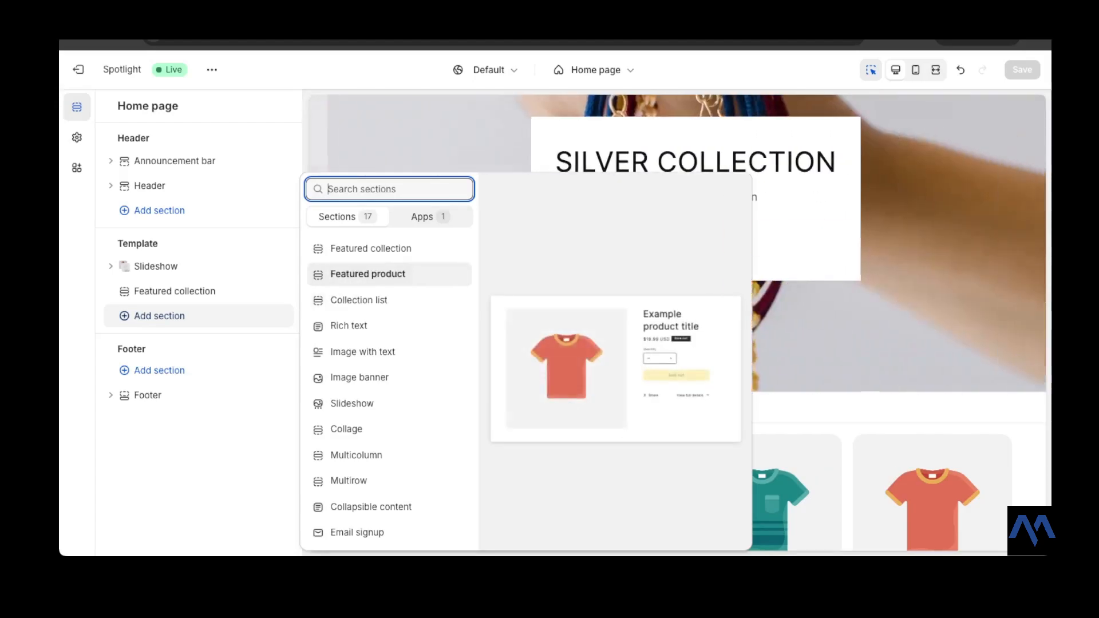
pyautogui.click(366, 326)
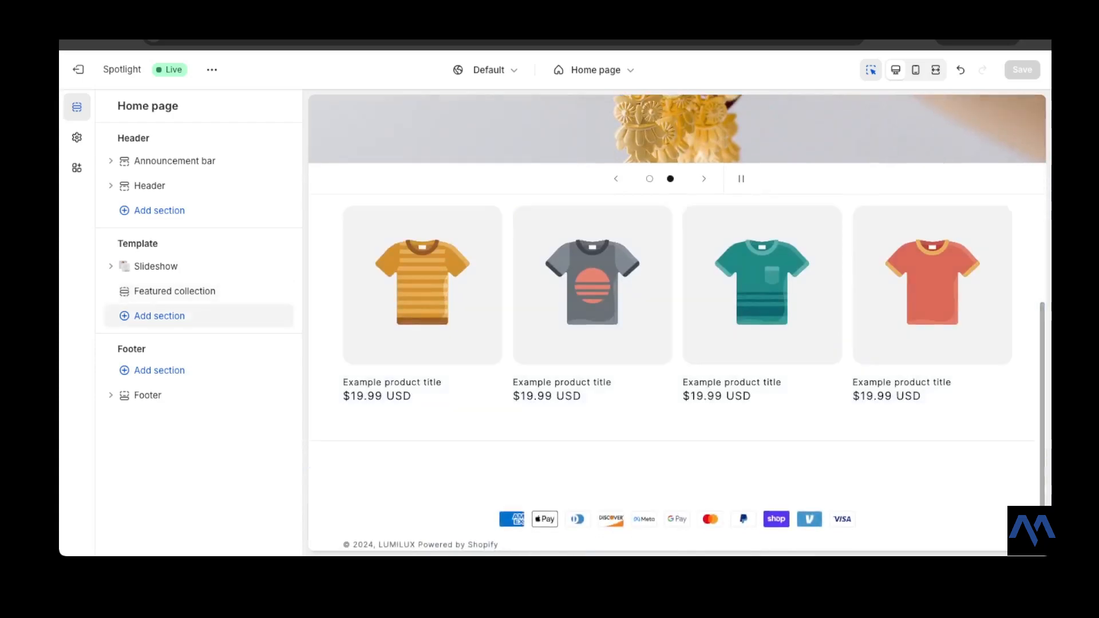
pyautogui.click(159, 316)
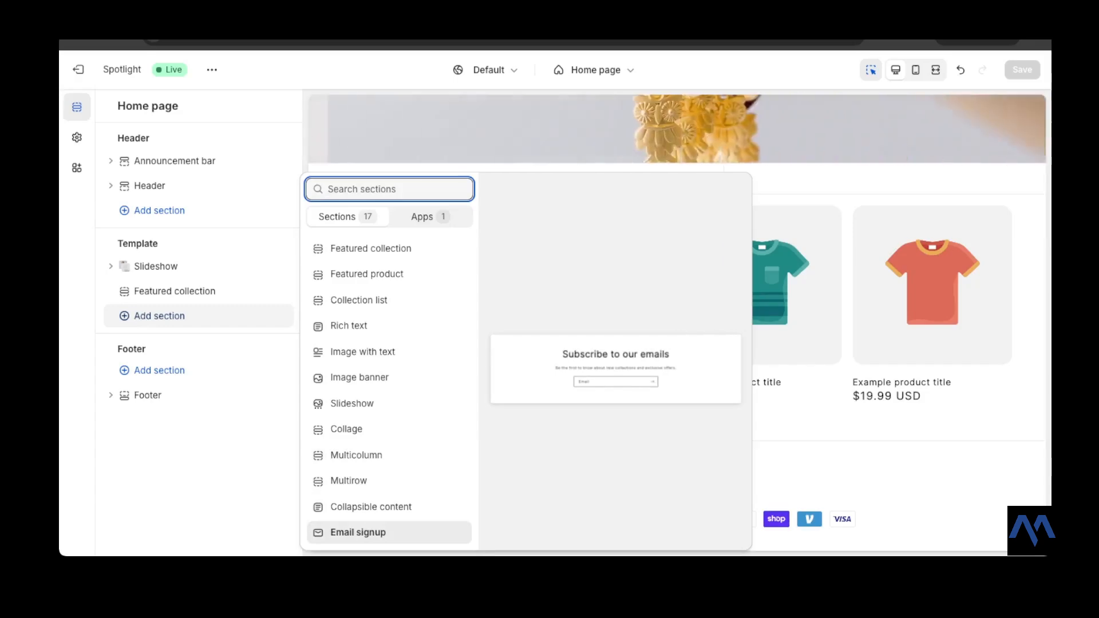
pyautogui.click(358, 532)
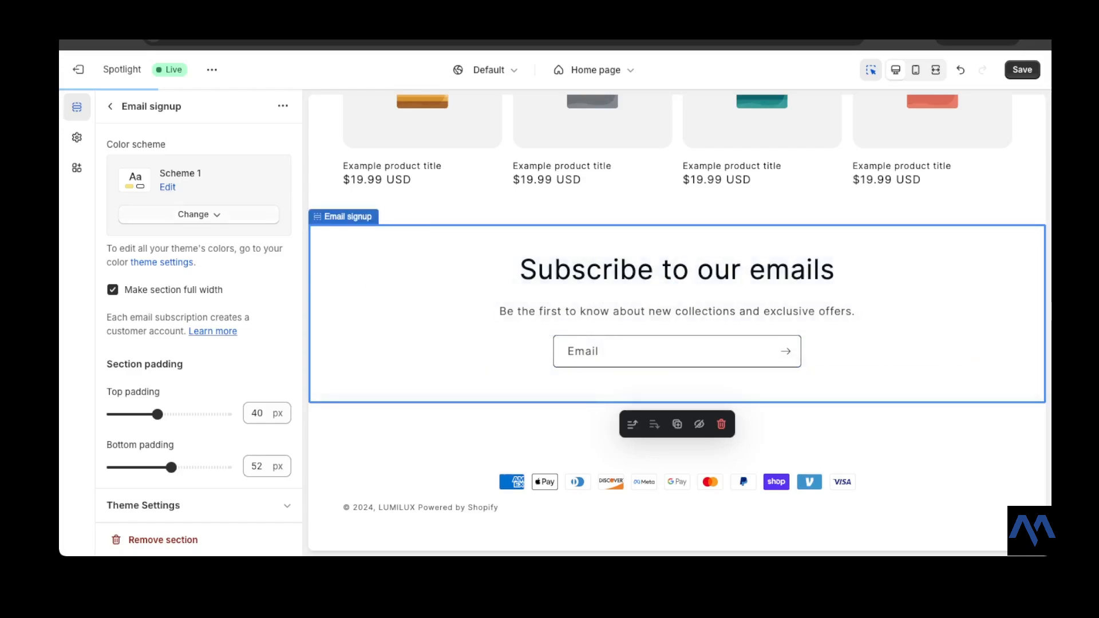
pyautogui.scroll(-1, 198, 321)
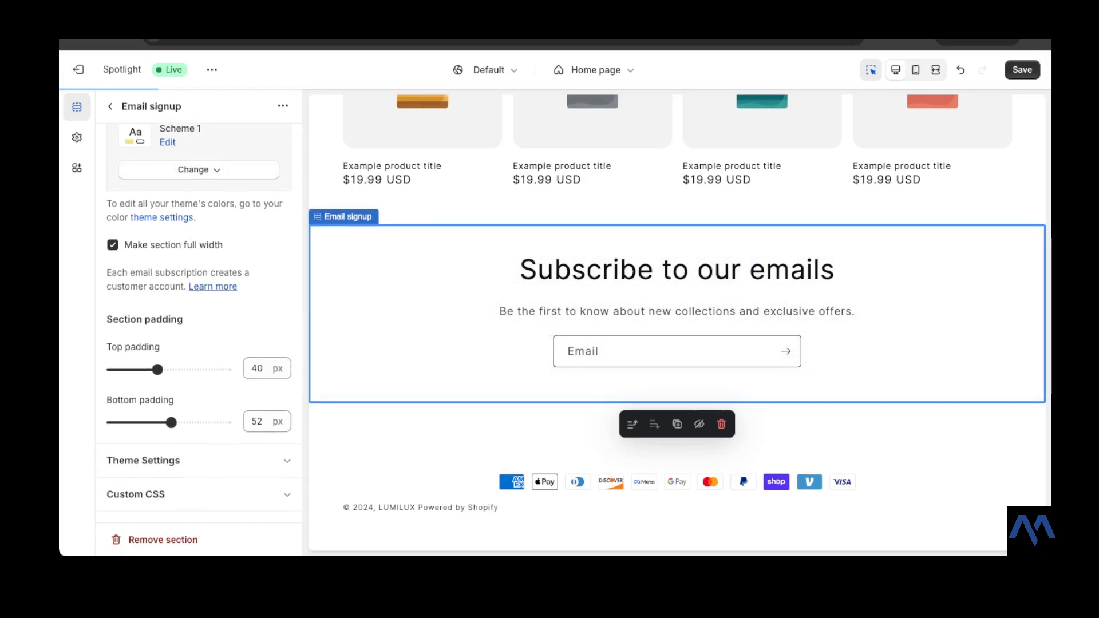
pyautogui.scroll(1, 199, 321)
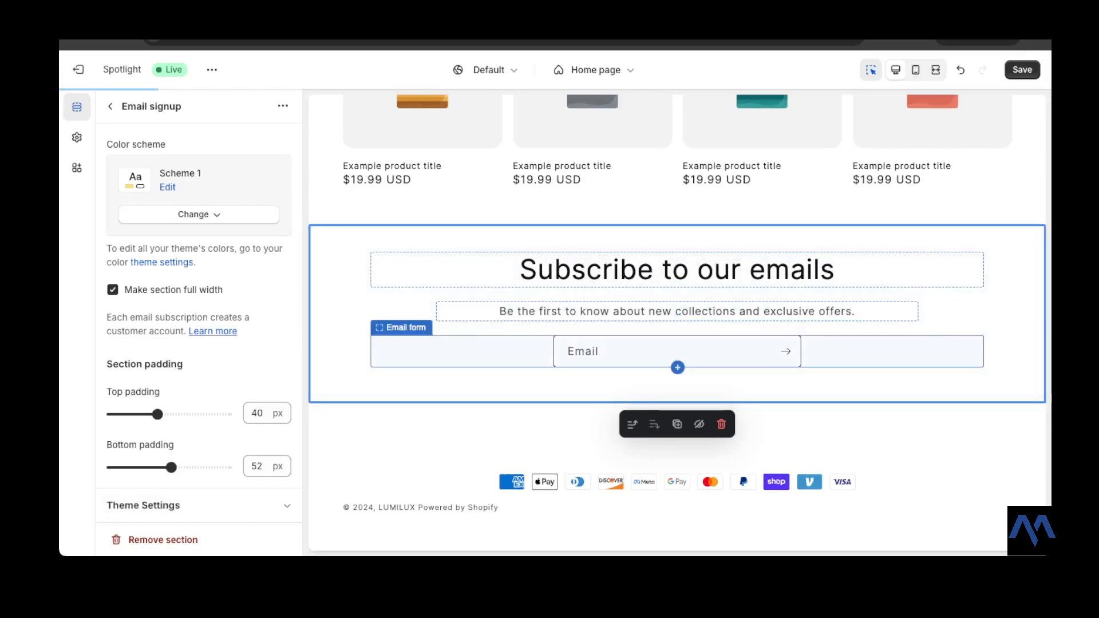
pyautogui.click(110, 107)
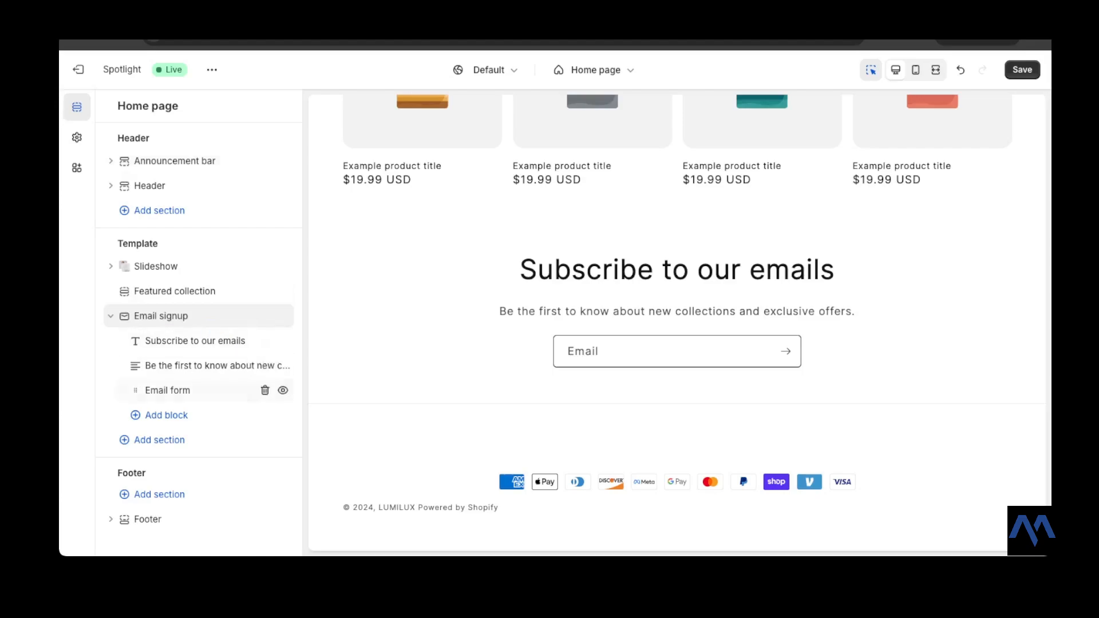
# - Collapse the Email signup section in the section list and save the theme
pyautogui.click(111, 315)
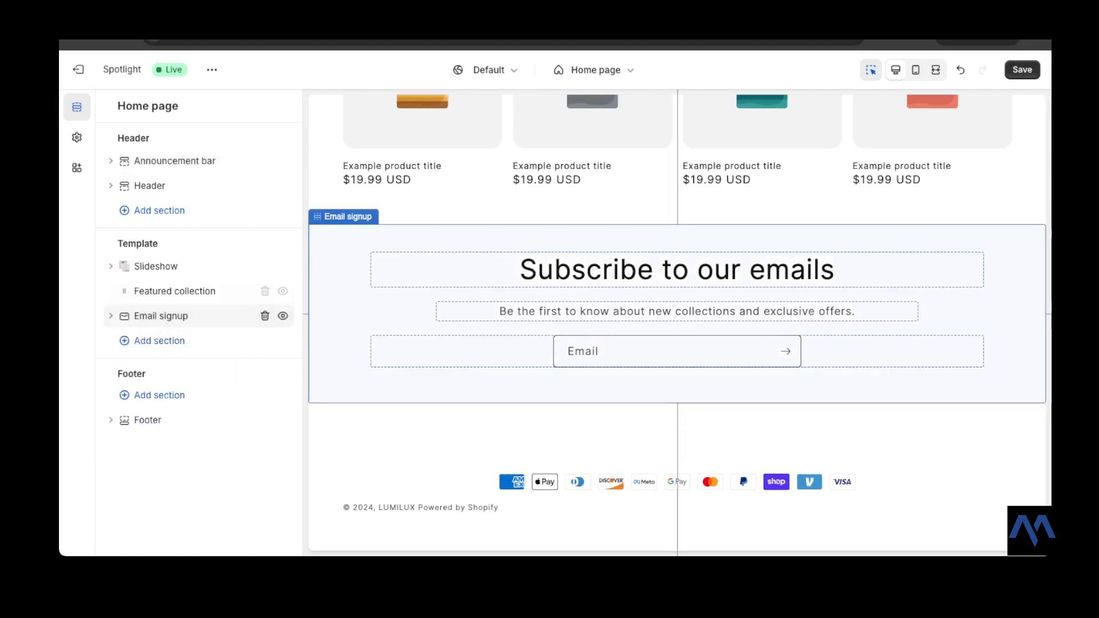
pyautogui.doubleClick(138, 244)
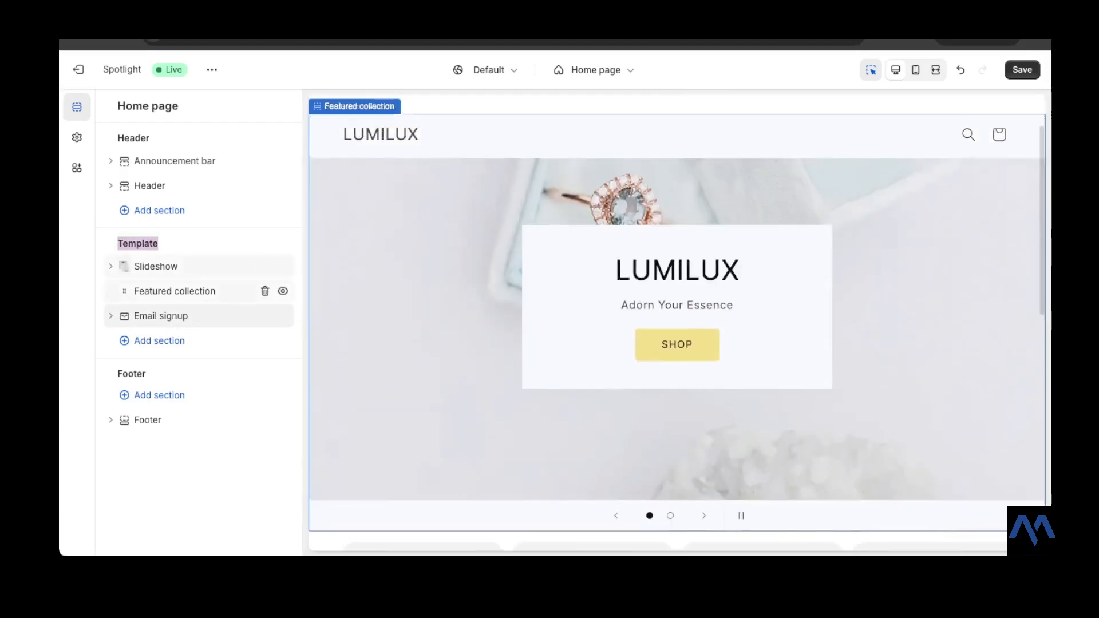
pyautogui.moveTo(175, 291)
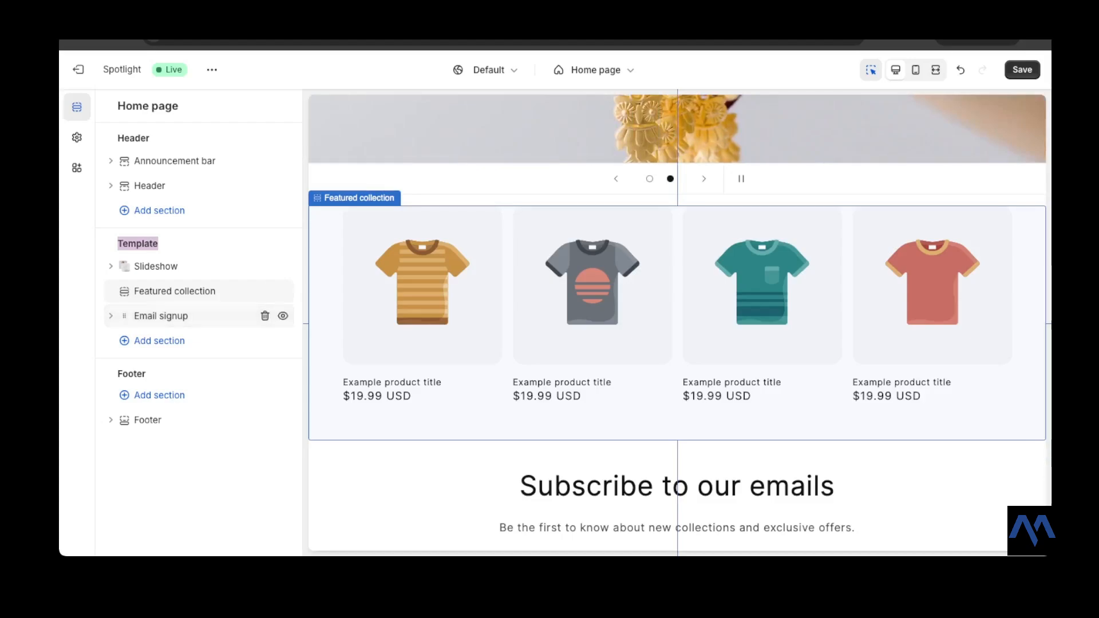
pyautogui.moveTo(172, 316)
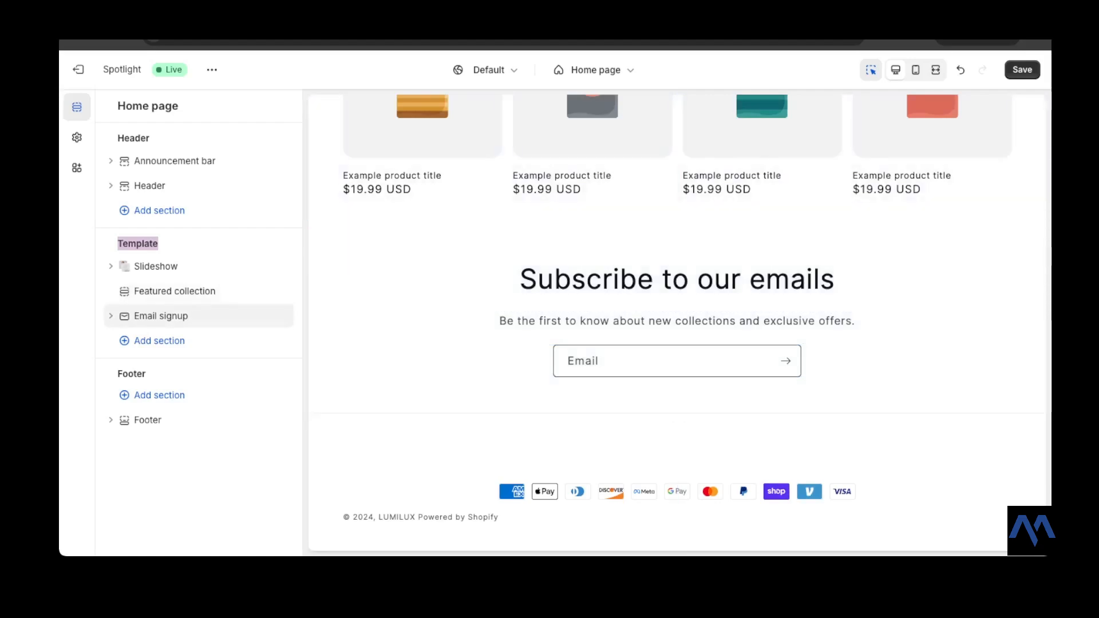
pyautogui.click(1022, 69)
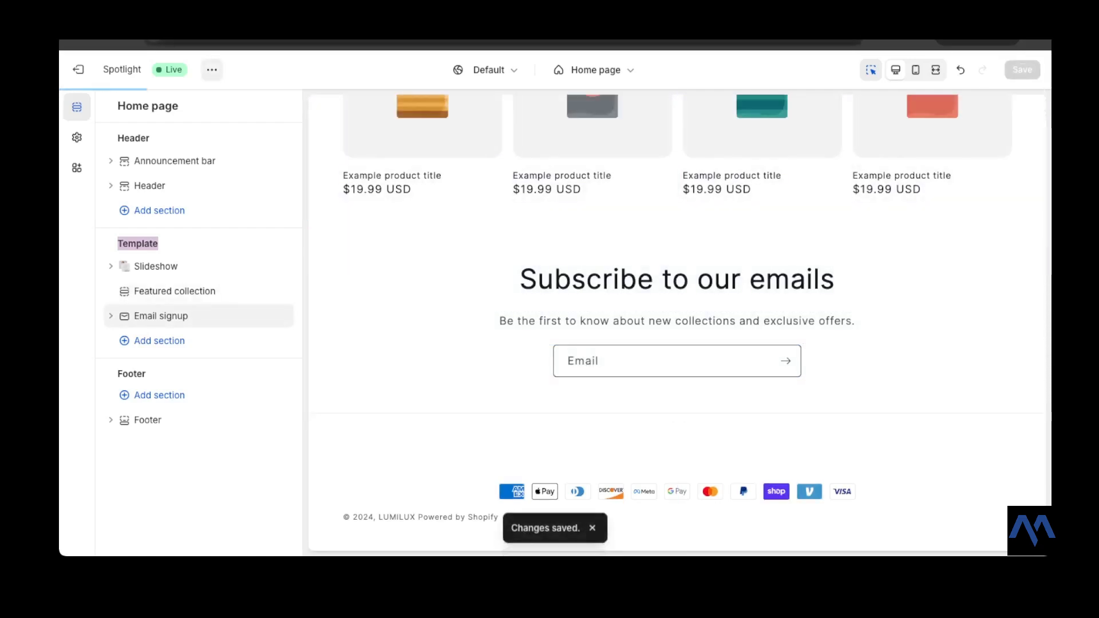
# - Open the live storefront view again and scroll through the updated home page
pyautogui.click(212, 69)
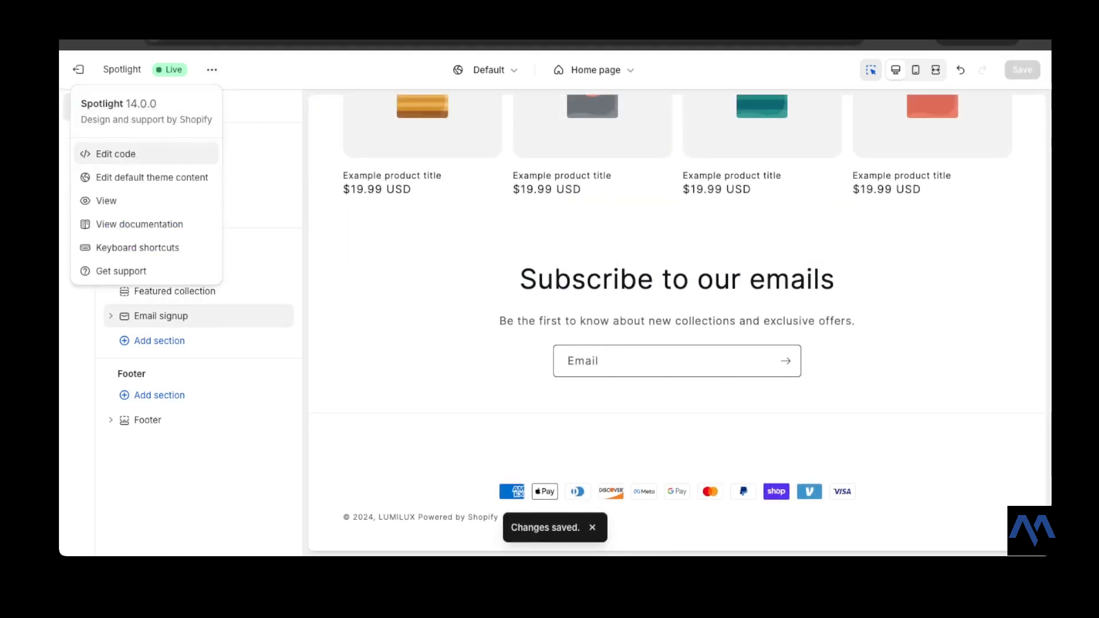
pyautogui.click(143, 199)
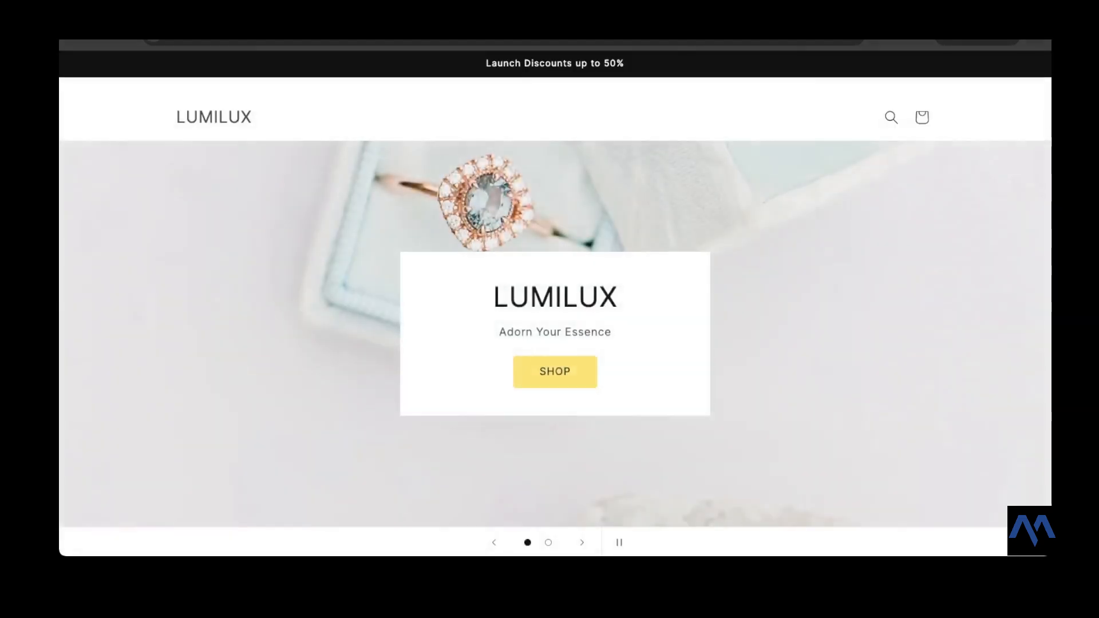
pyautogui.scroll(-10, 630, 229)
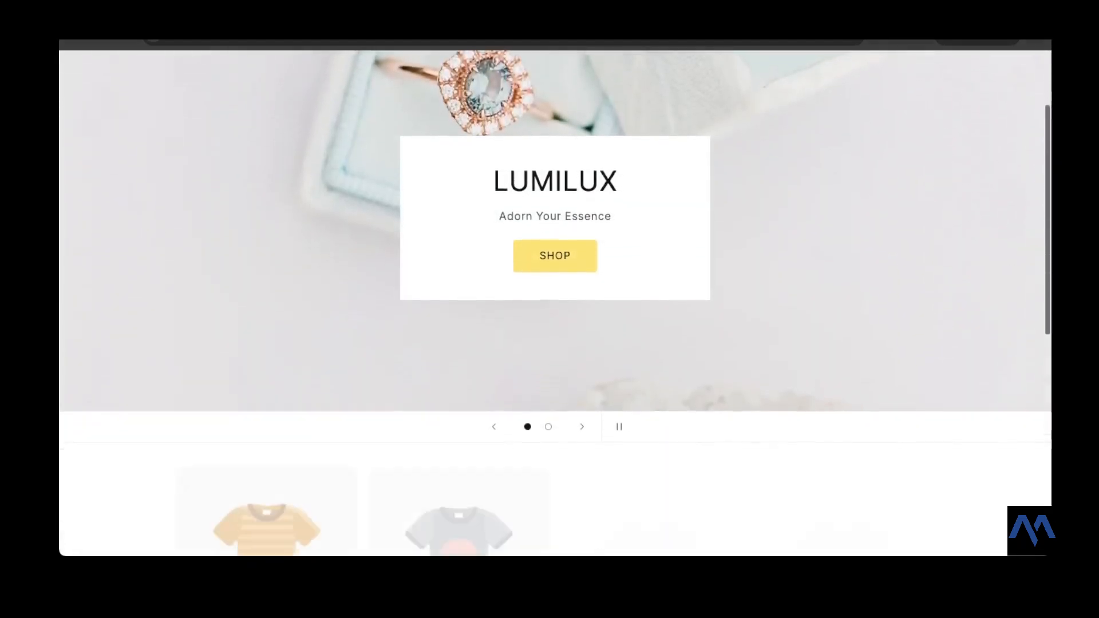
pyautogui.scroll(-2, 610, 274)
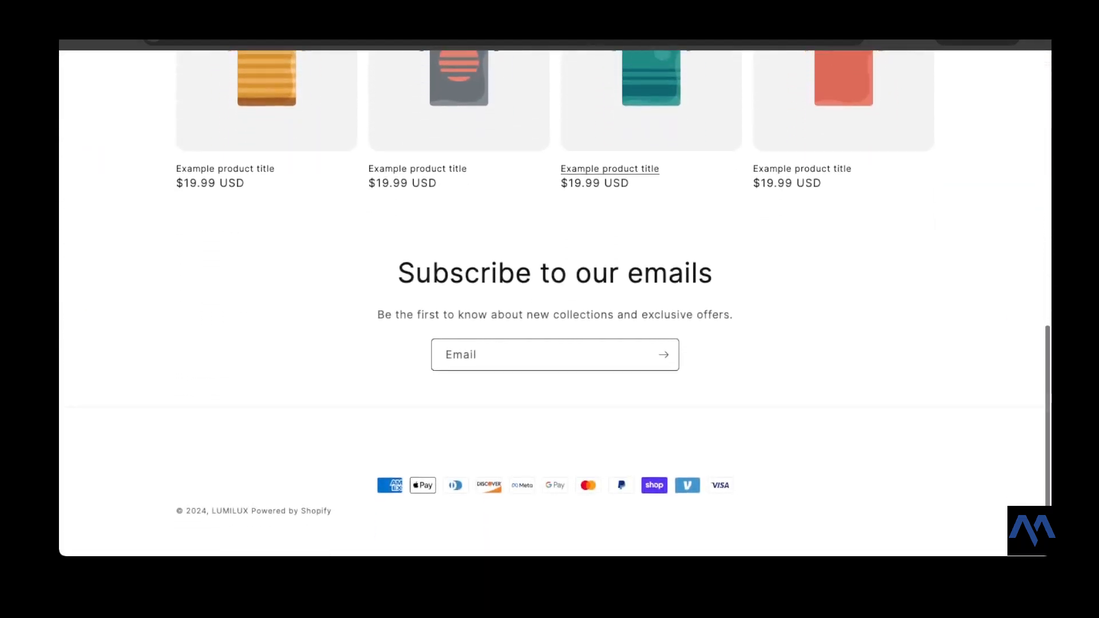
pyautogui.scroll(7, 610, 275)
pyautogui.scroll(3, 555, 298)
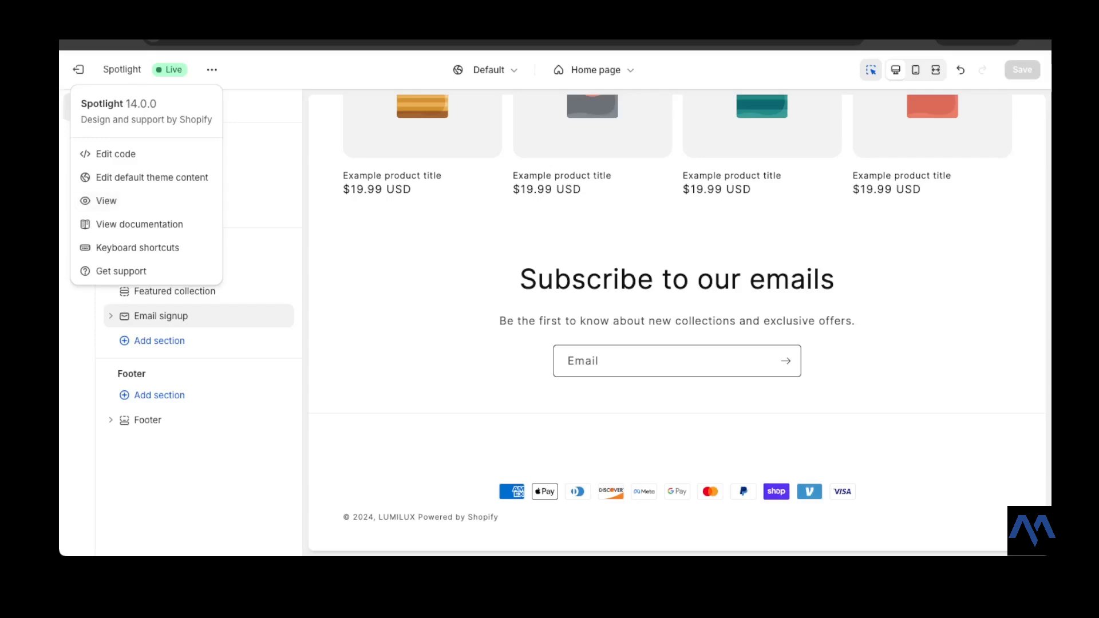
pyautogui.press('Escape')
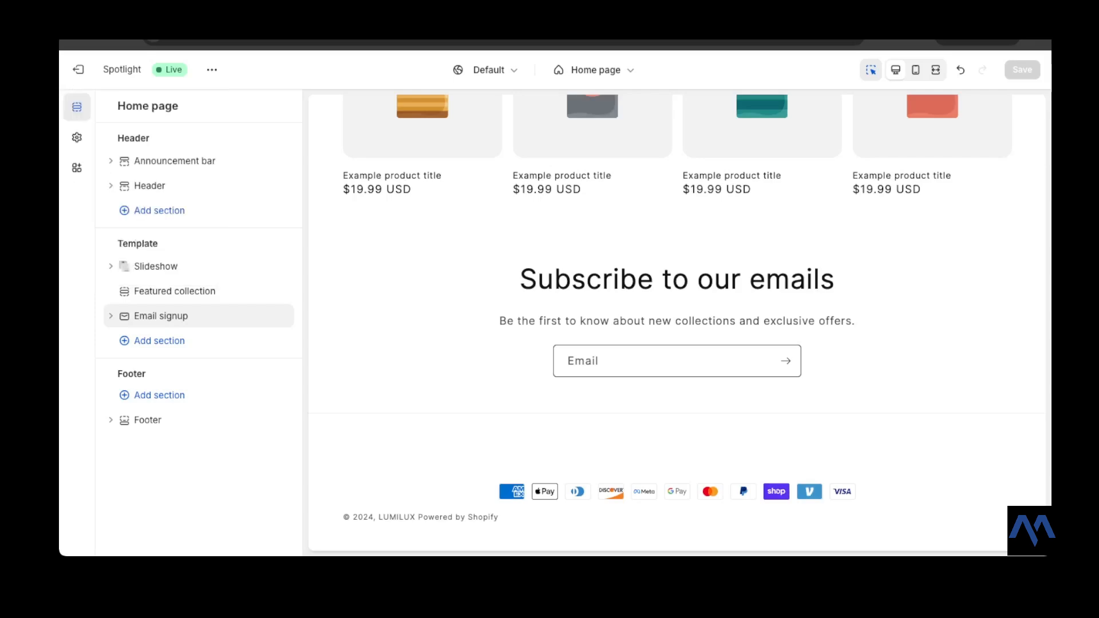
pyautogui.moveTo(122, 374); pyautogui.dragTo(146, 375)
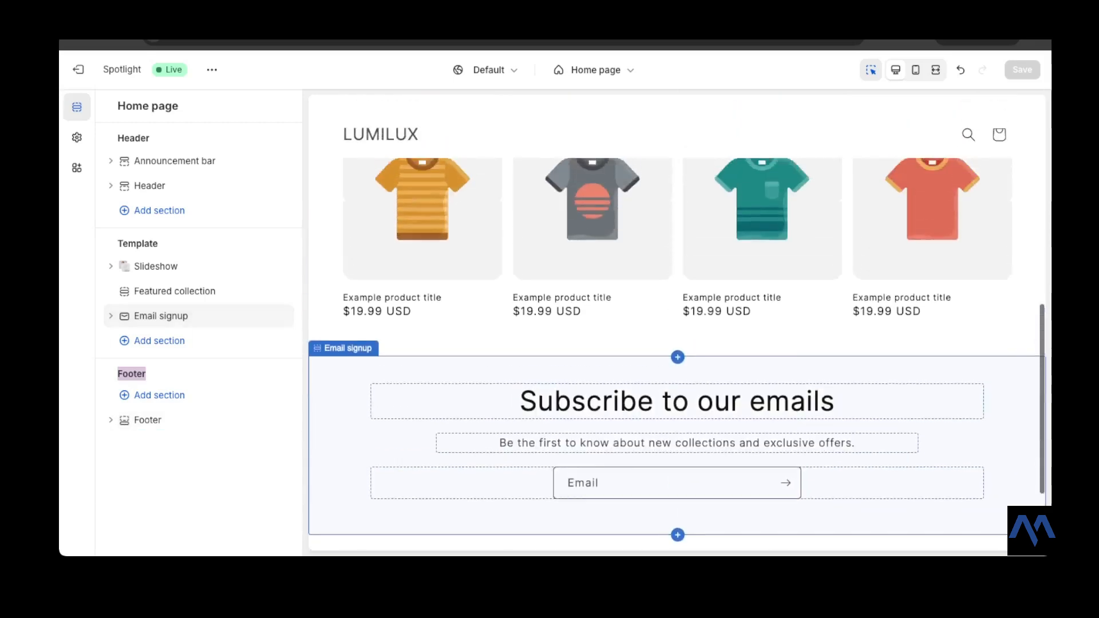
pyautogui.scroll(9, 677, 324)
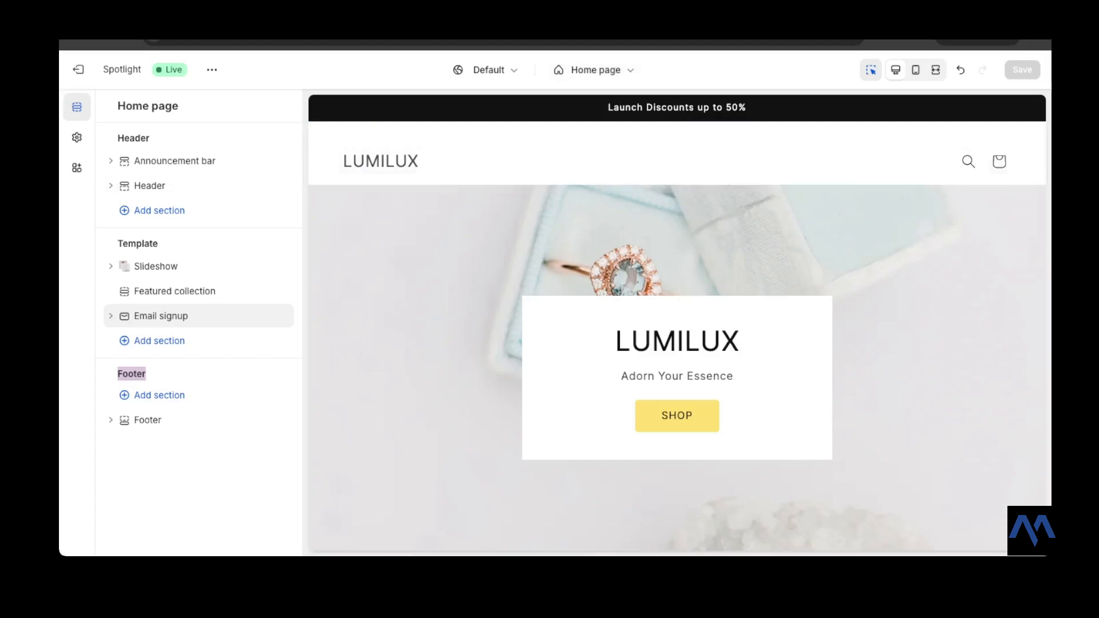
pyautogui.moveTo(148, 420)
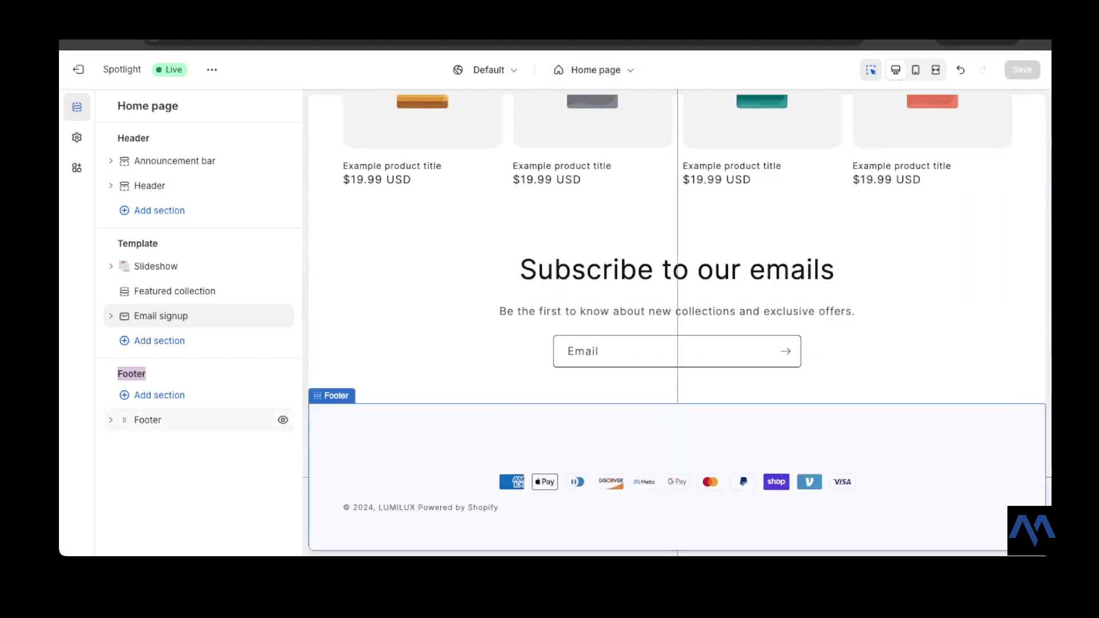